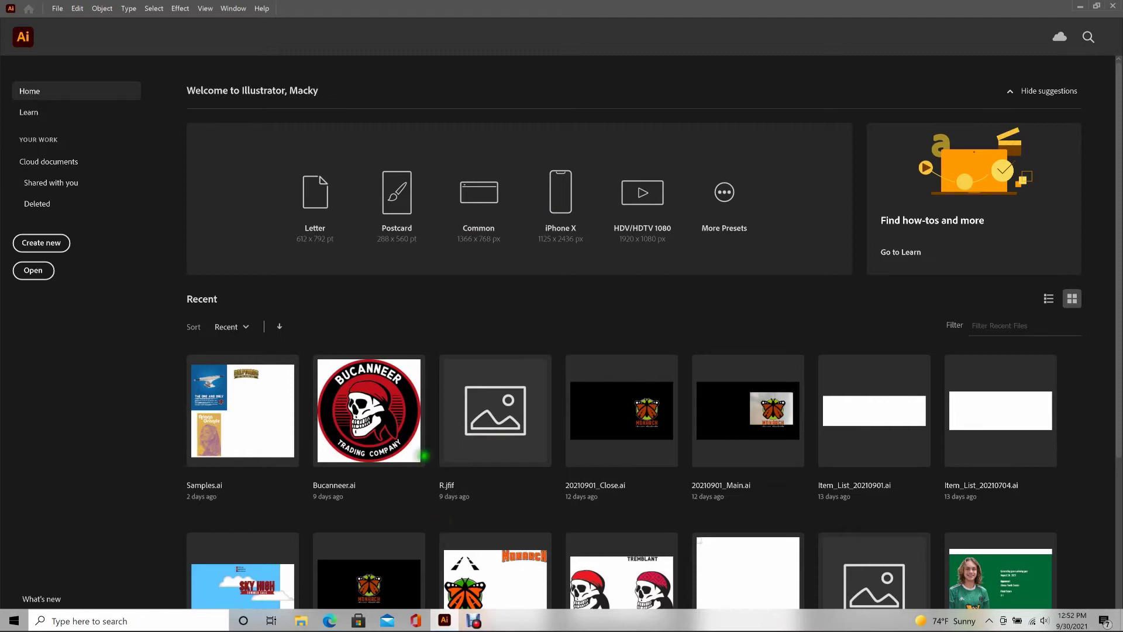
Step: Create a Letter document of 612 x 792 pt with 3 artboards, CMYK color and 300 ppi raster effects
left_click(31, 242)
key("ctrl+n")
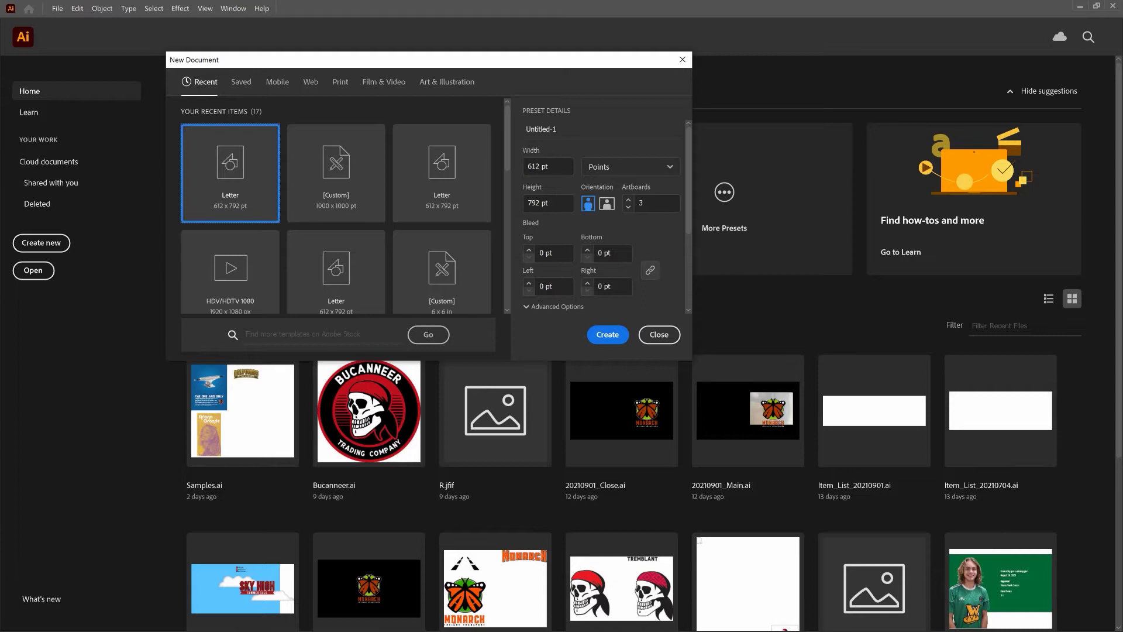
left_click_drag(690, 193, 690, 268)
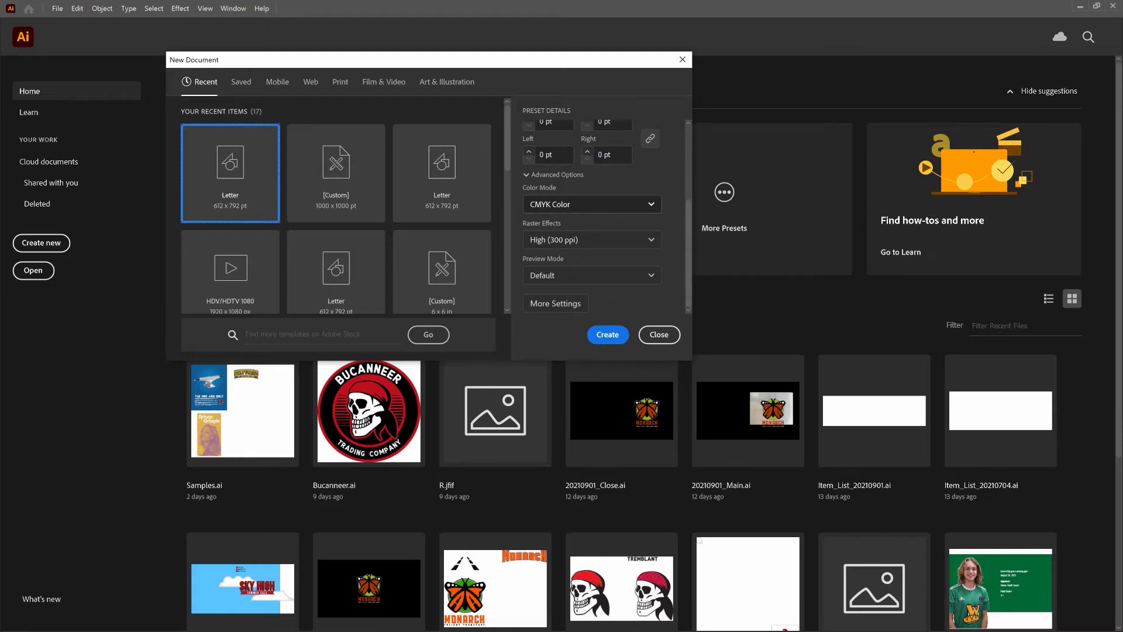
left_click(605, 208)
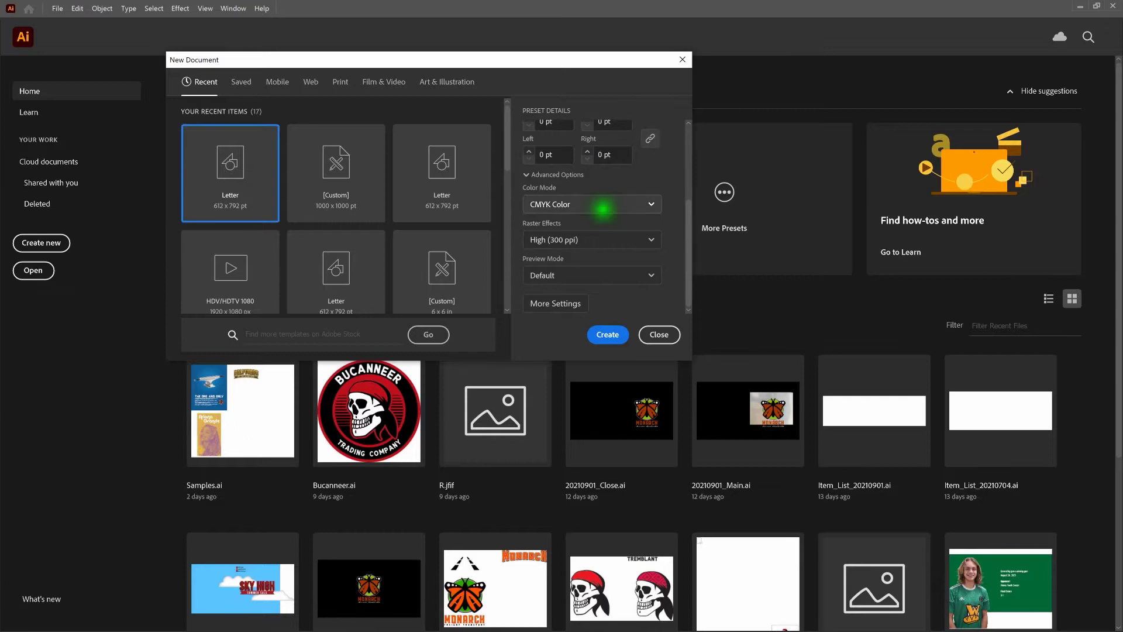
left_click(666, 176)
left_click(664, 176)
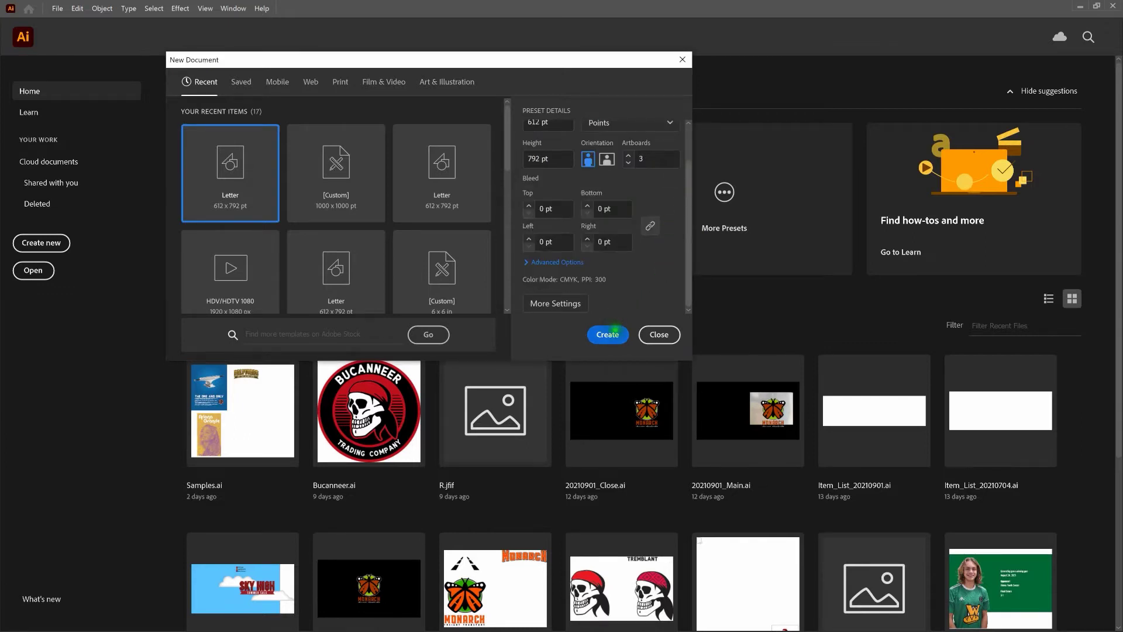
left_click(612, 334)
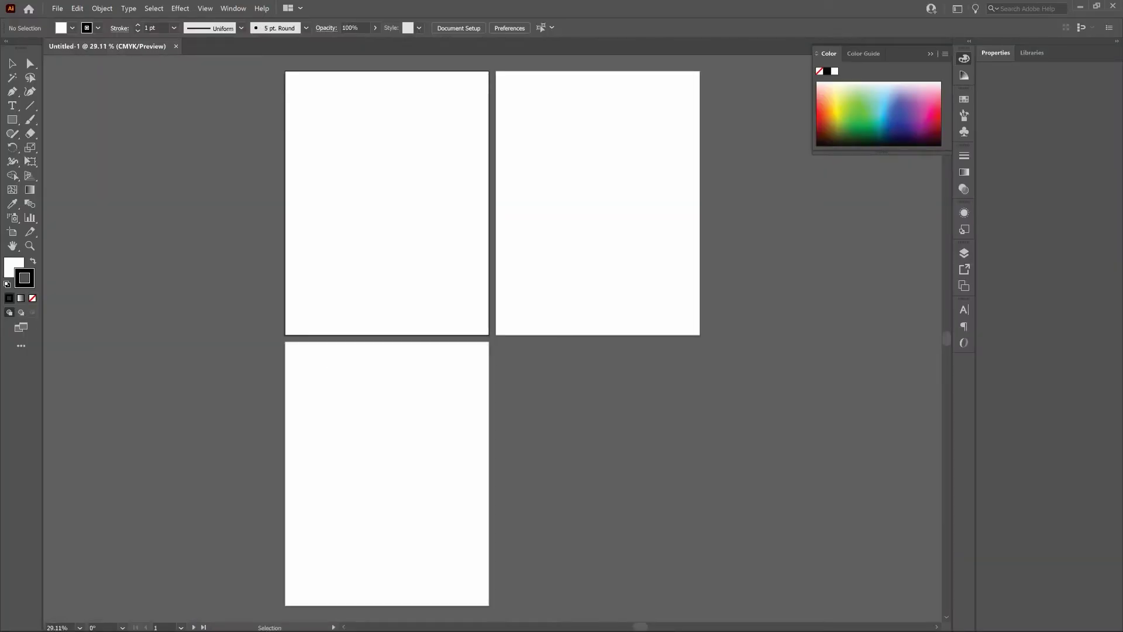
left_click(415, 232)
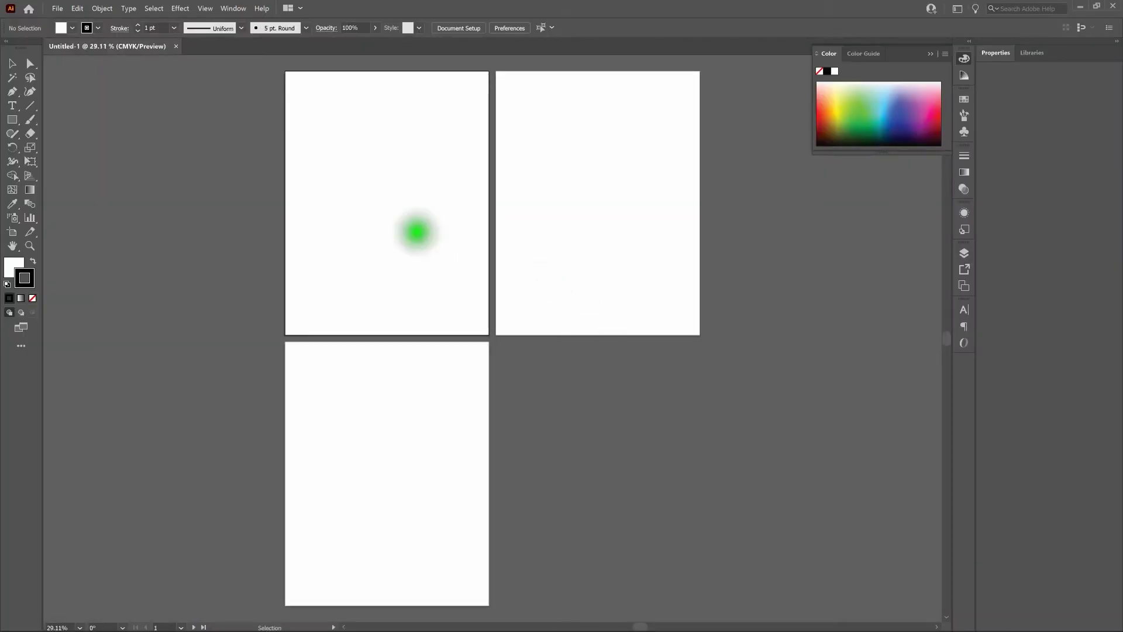
key("ctrl+0")
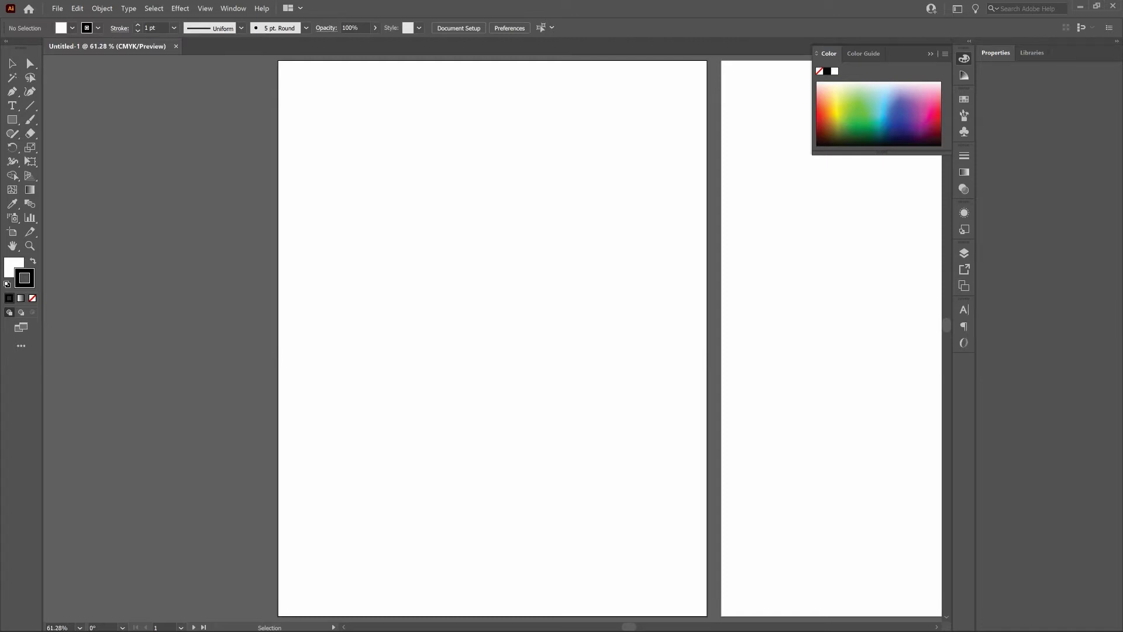
left_click(960, 9)
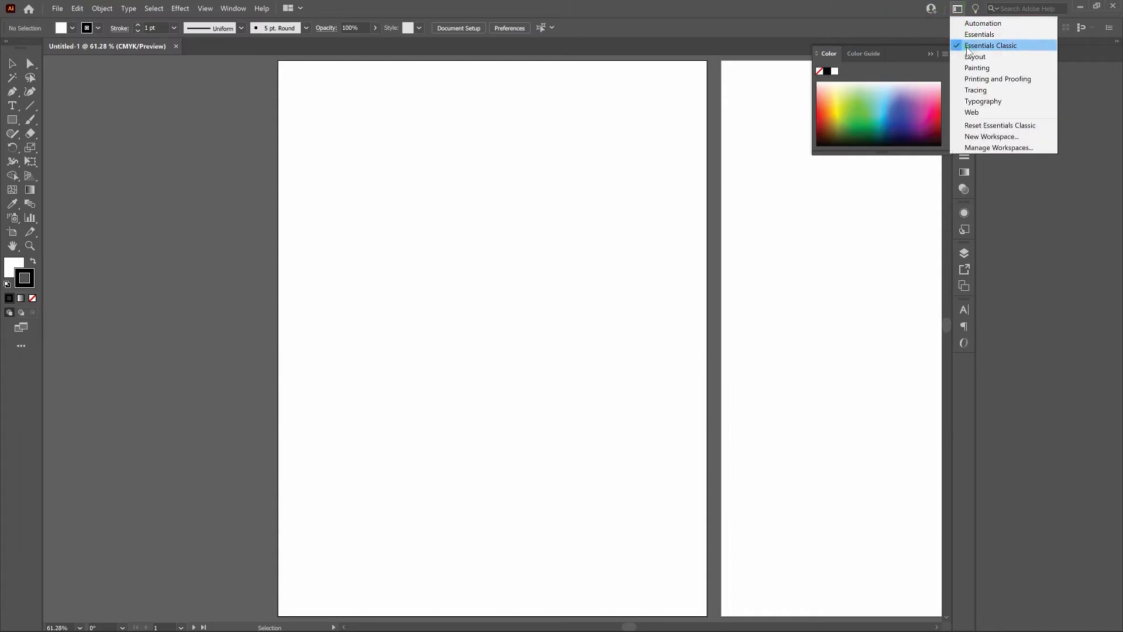
left_click(873, 7)
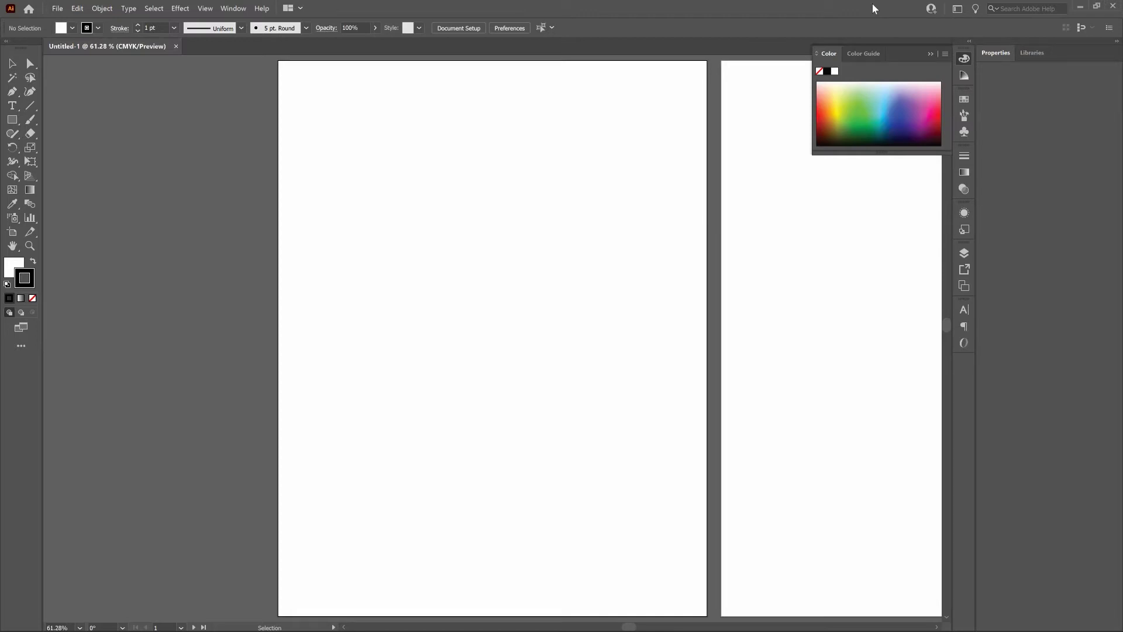
left_click(207, 7)
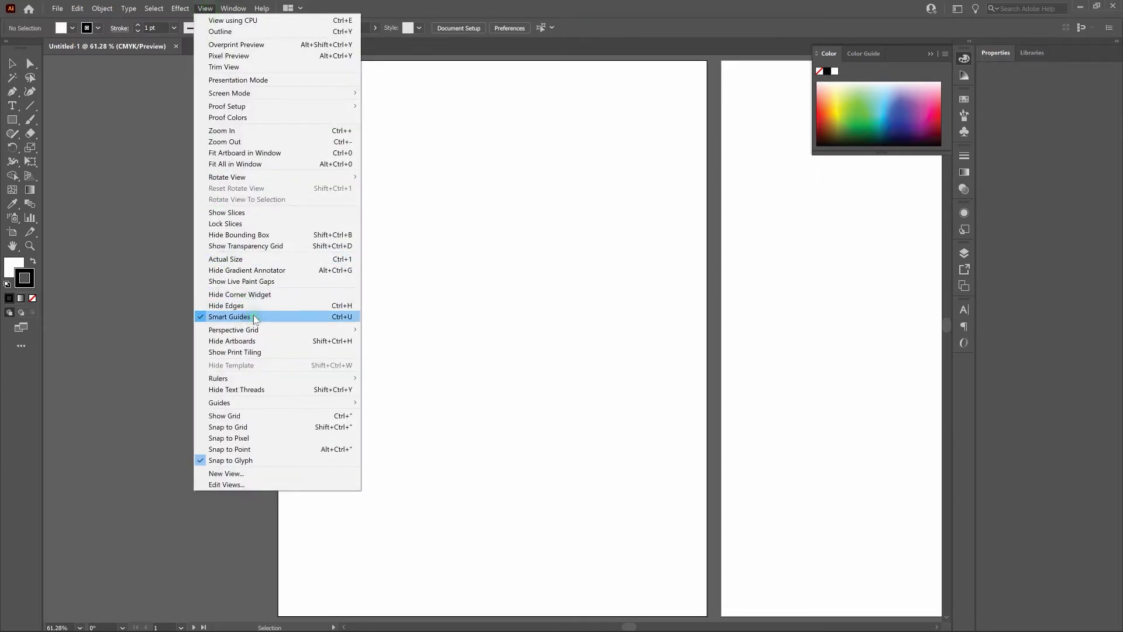
key("ctrl+u")
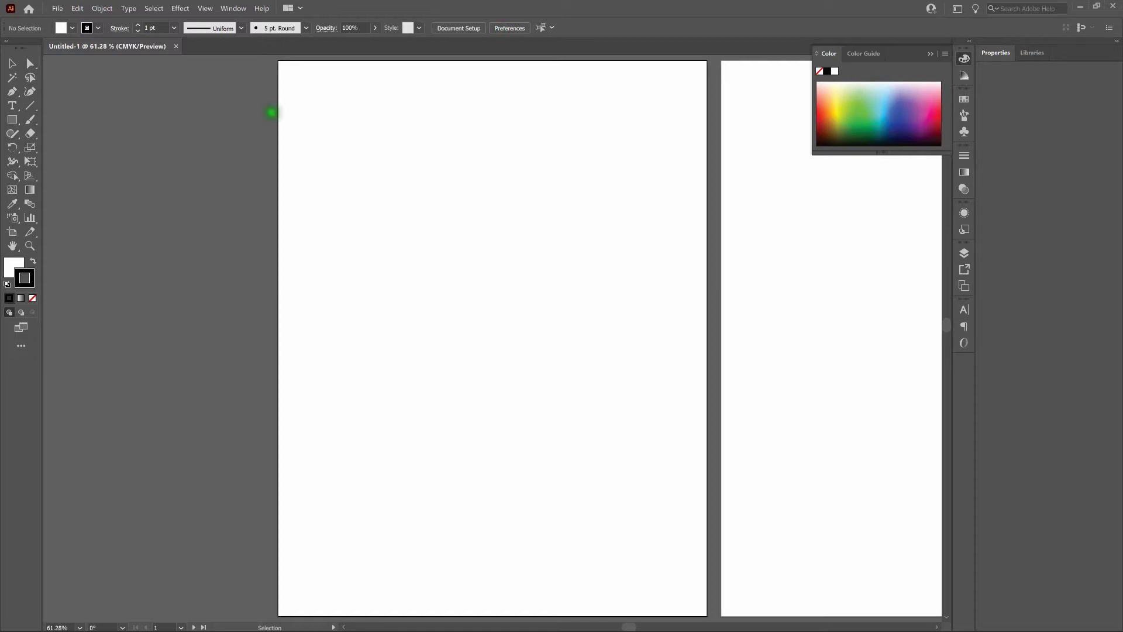
Step: Draw a 500 x 500 pt square on the first artboard with the Rectangle tool
left_click(12, 119)
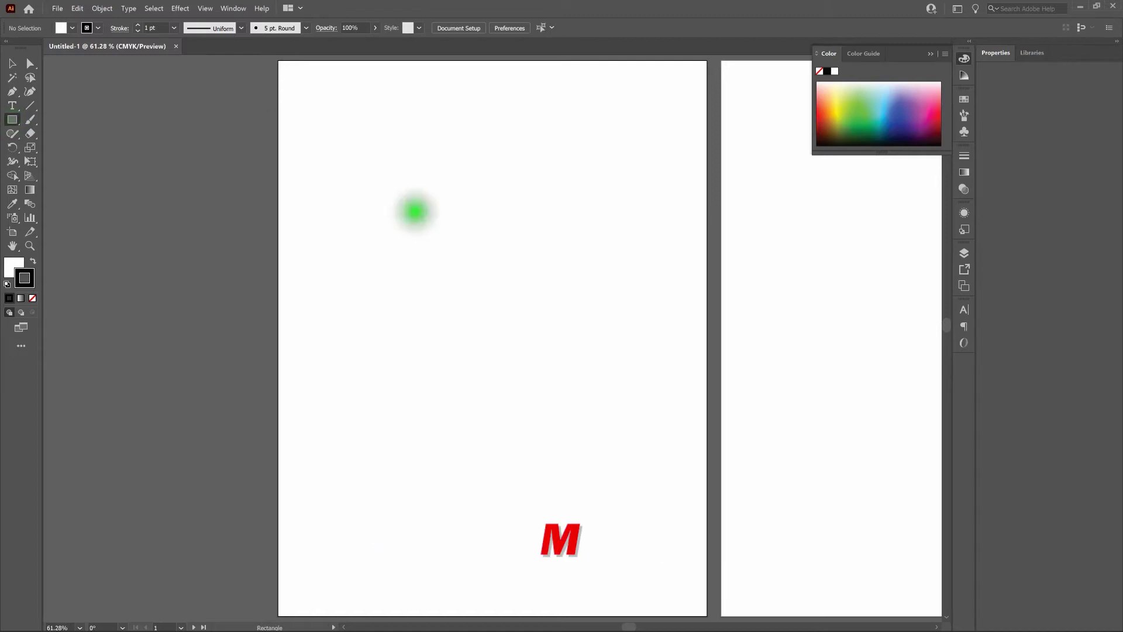
left_click(416, 211)
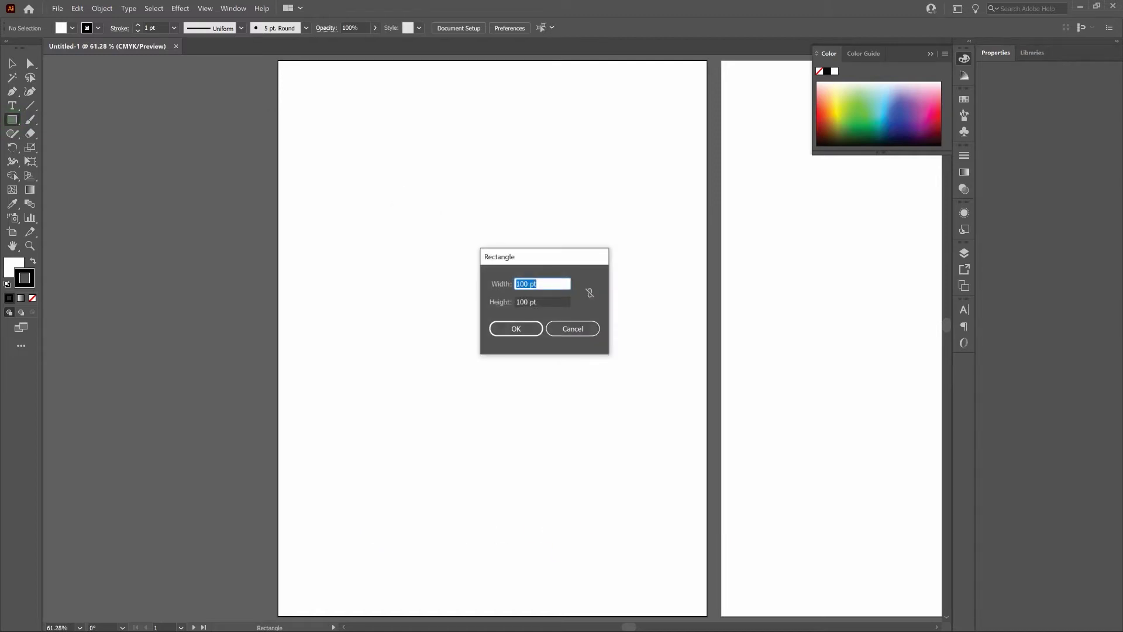
type("500")
key("Tab")
type("500")
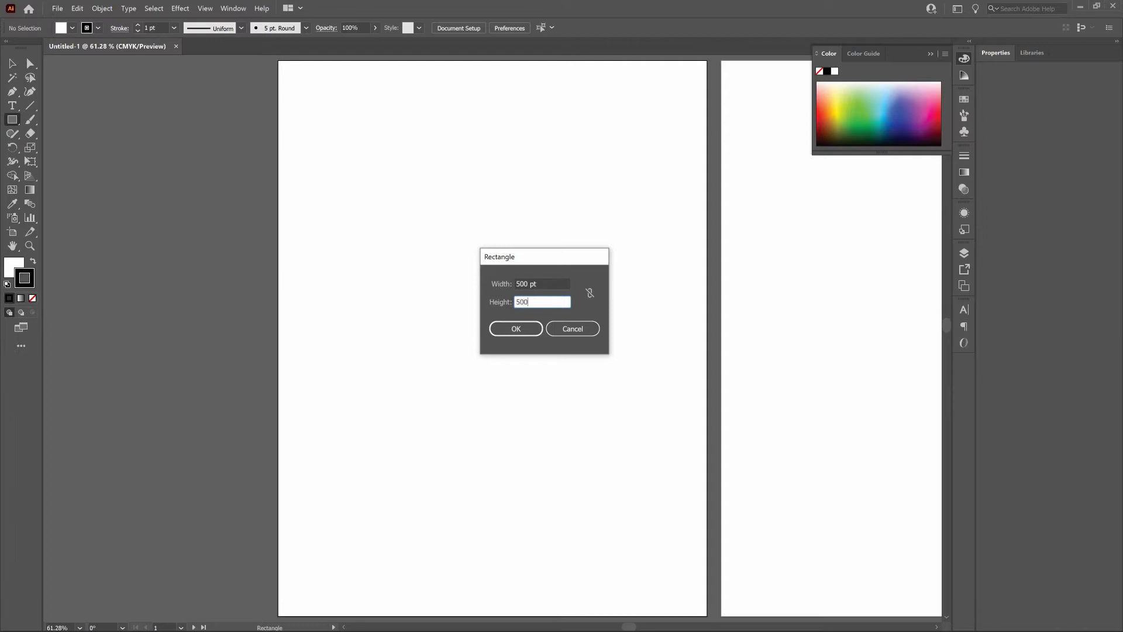
key("Return")
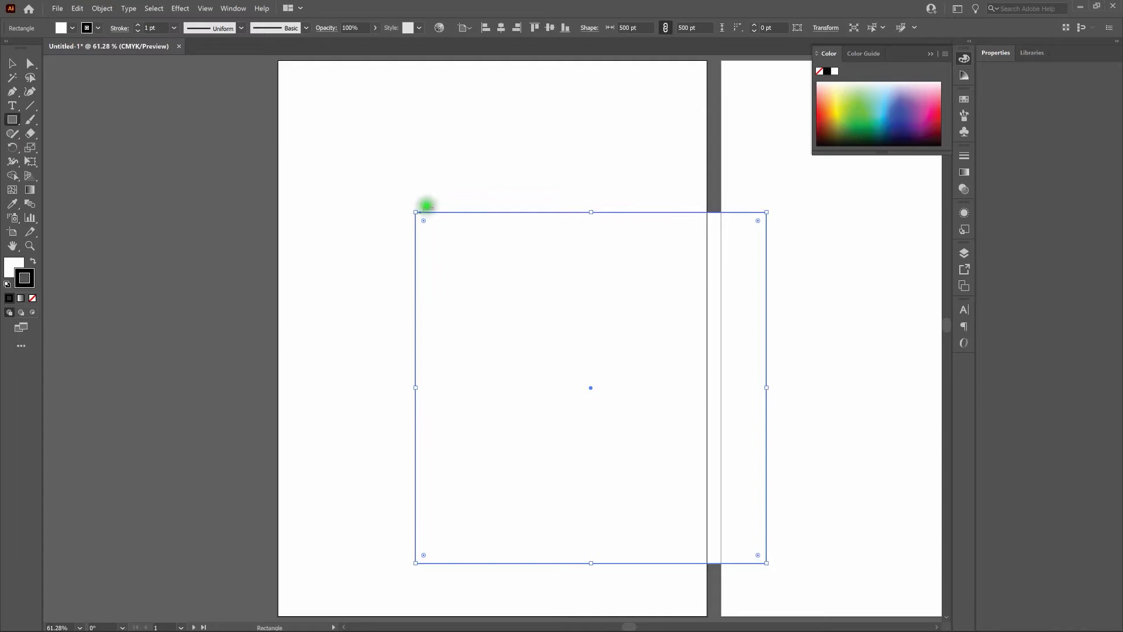
Step: Center the square horizontally and vertically on the first artboard
left_click(502, 29)
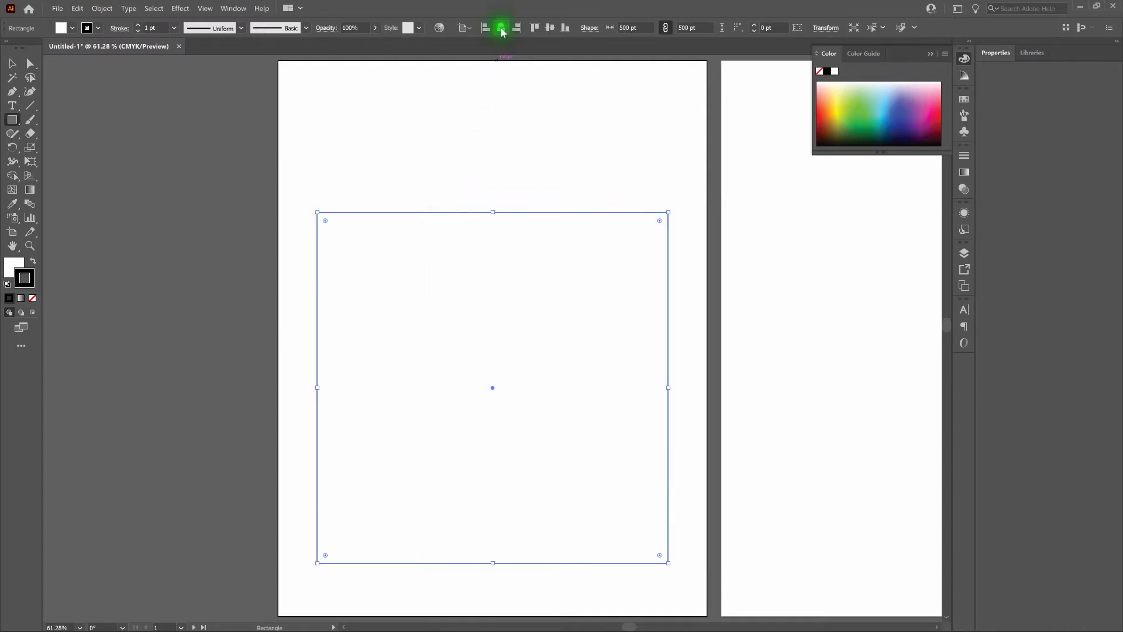
left_click(550, 30)
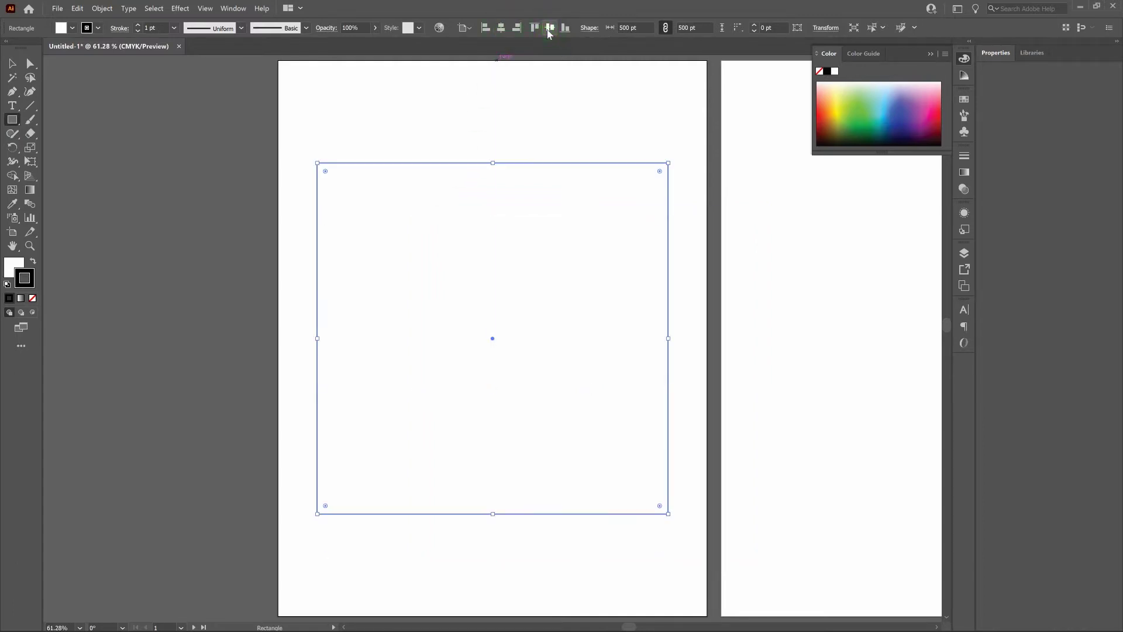
left_click(233, 8)
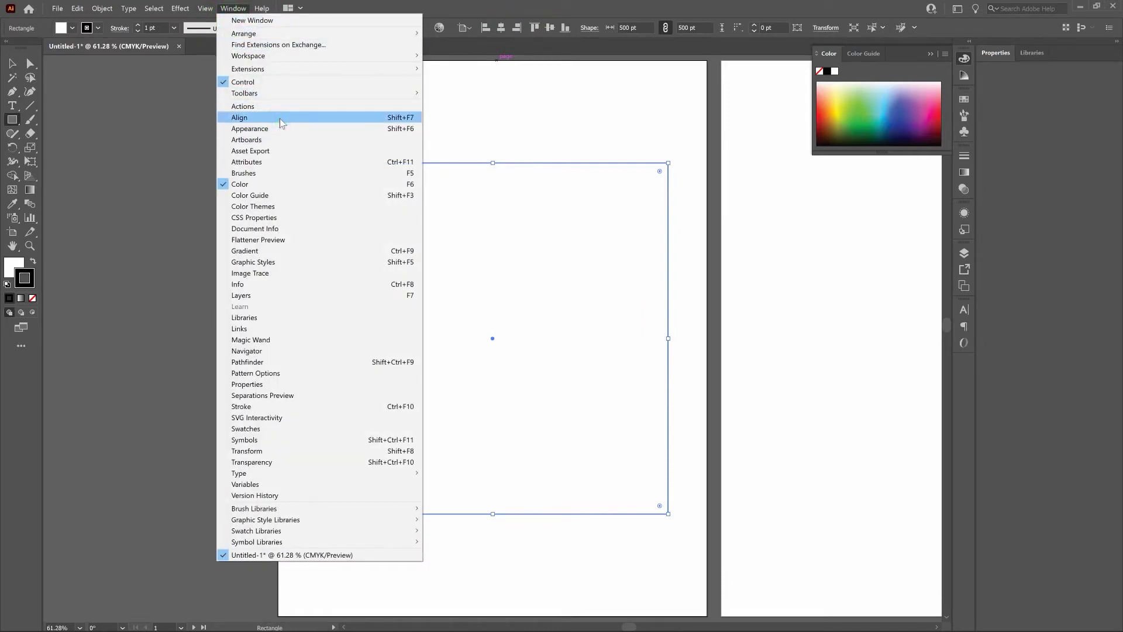
left_click(485, 6)
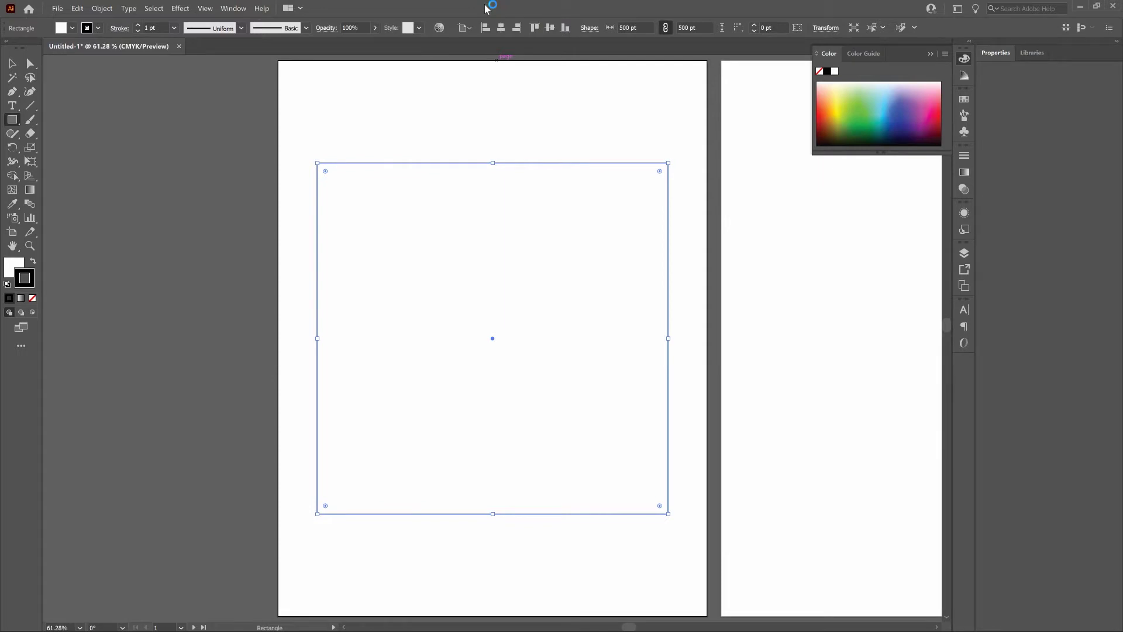
Step: Remove the square's stroke and fill it with a white-to-black linear gradient running vertically downward at -90°
left_click(33, 298)
left_click(13, 268)
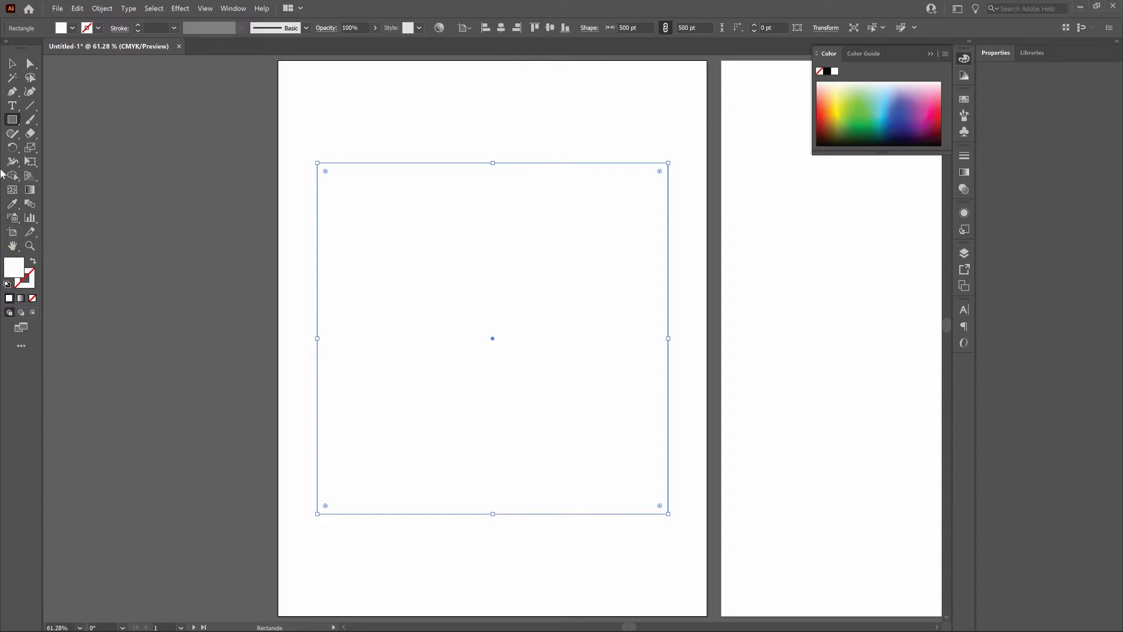
left_click(30, 189)
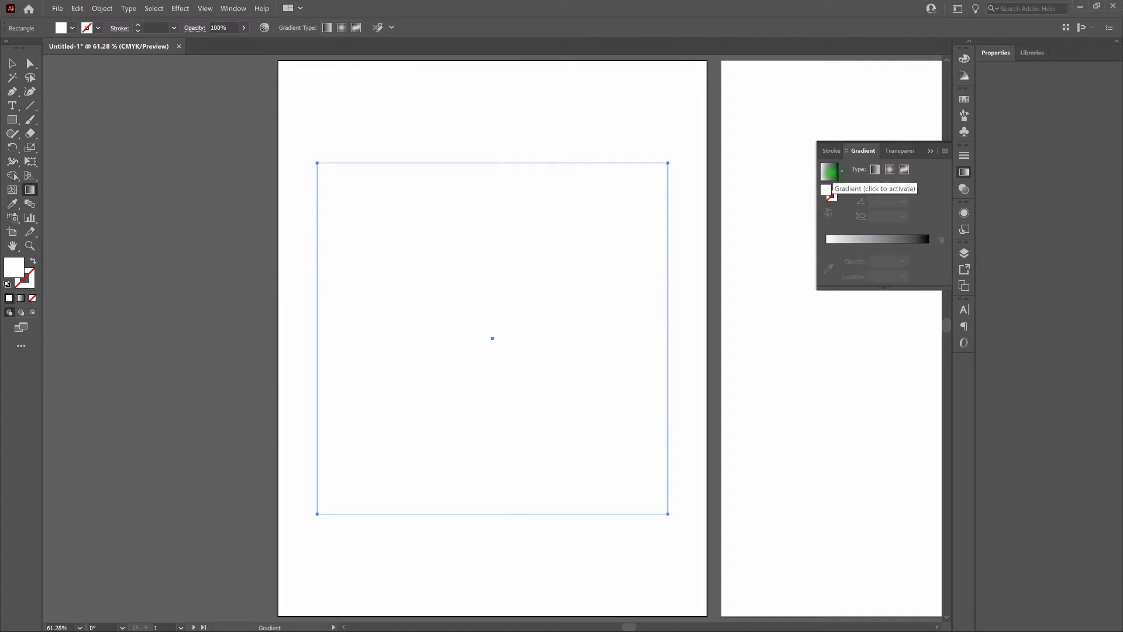
left_click(830, 172)
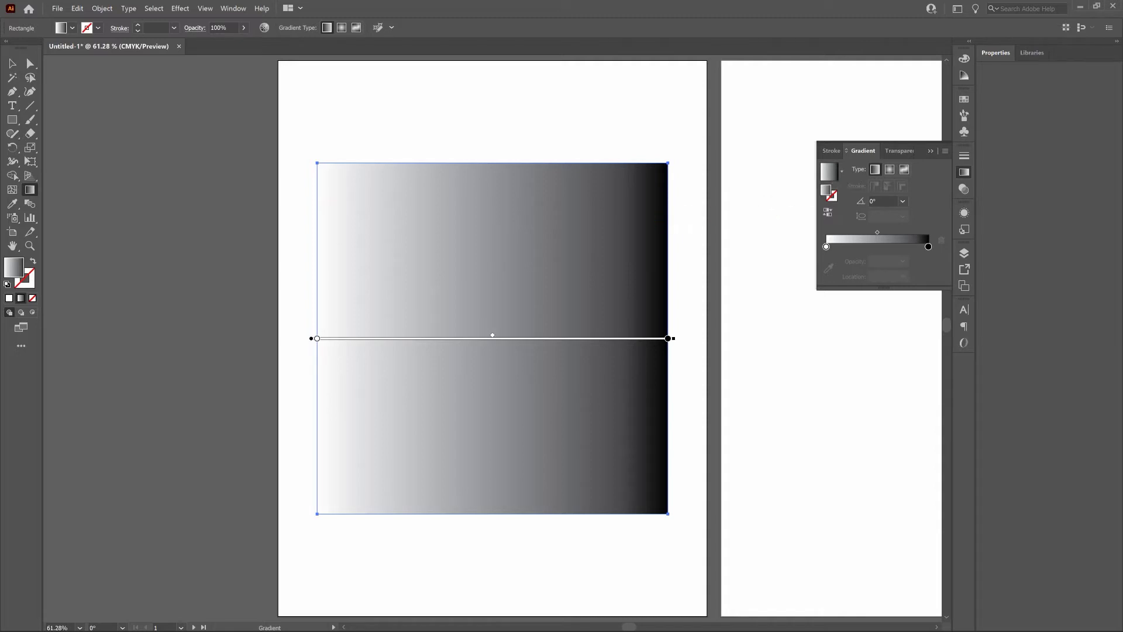
left_click_drag(687, 210, 685, 375)
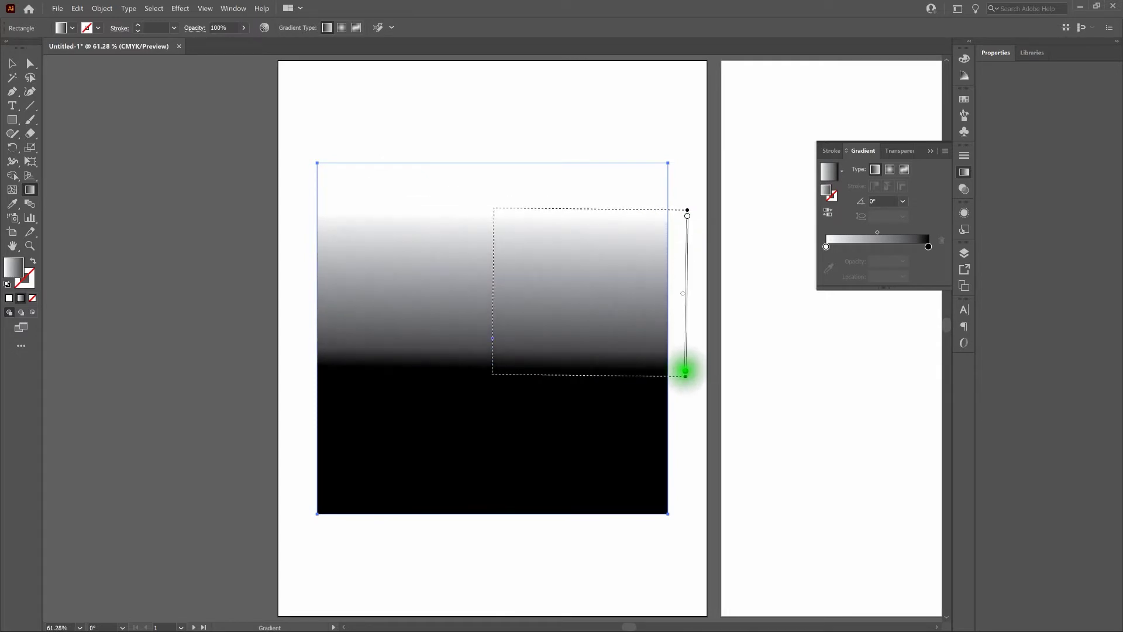
left_click_drag(686, 371, 673, 437)
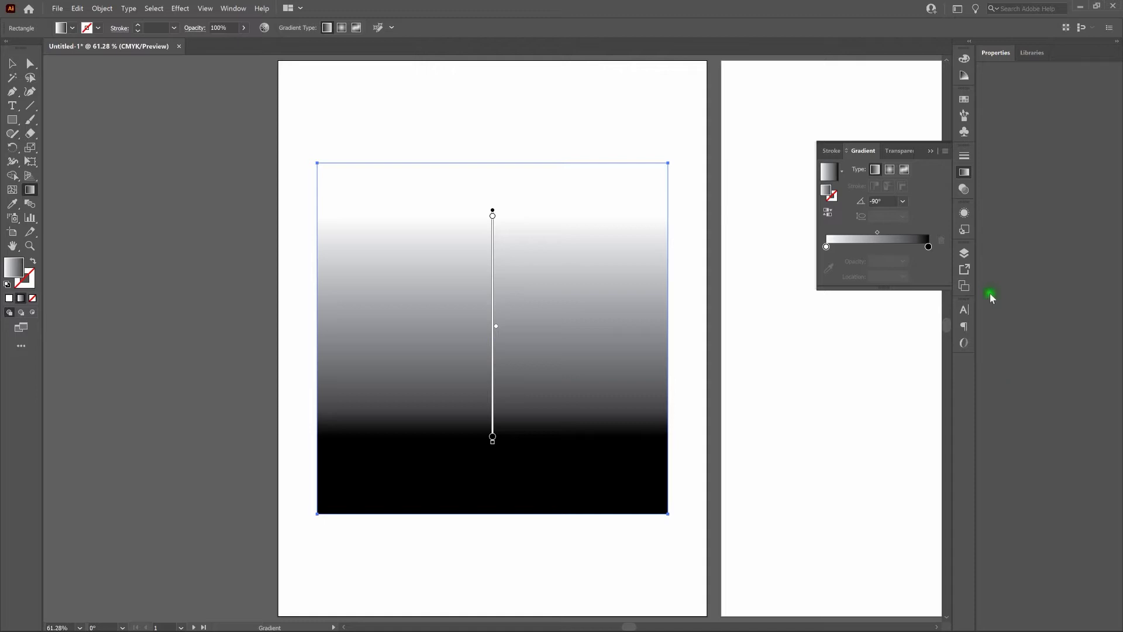
Step: Switch the gradient's black color stop from grayscale to CMYK color mode
double_click(928, 247)
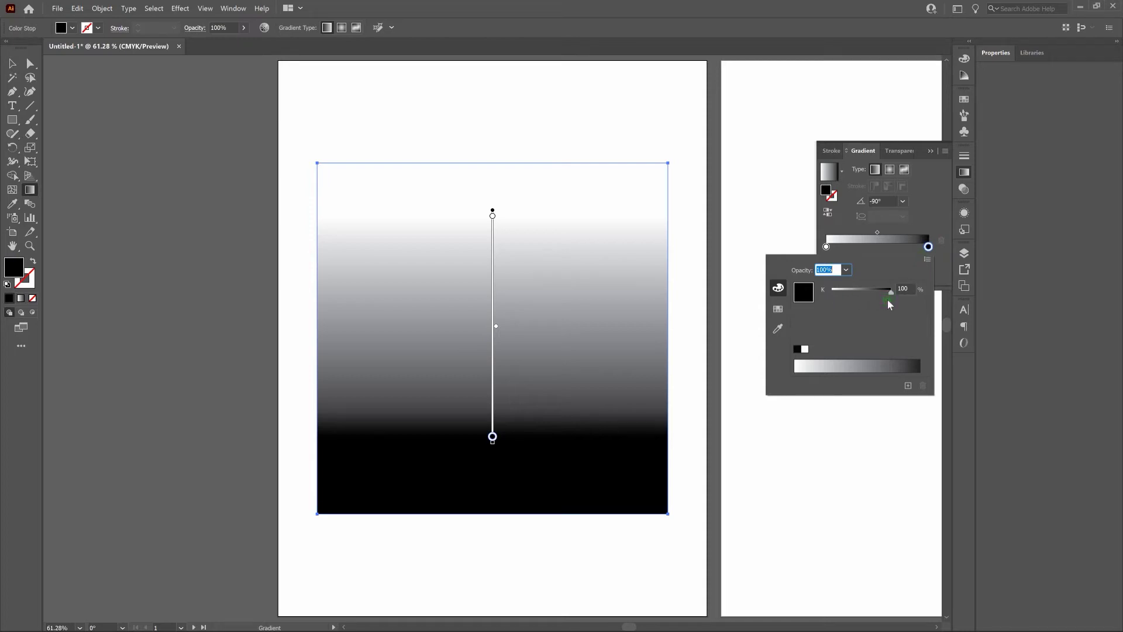
left_click(928, 259)
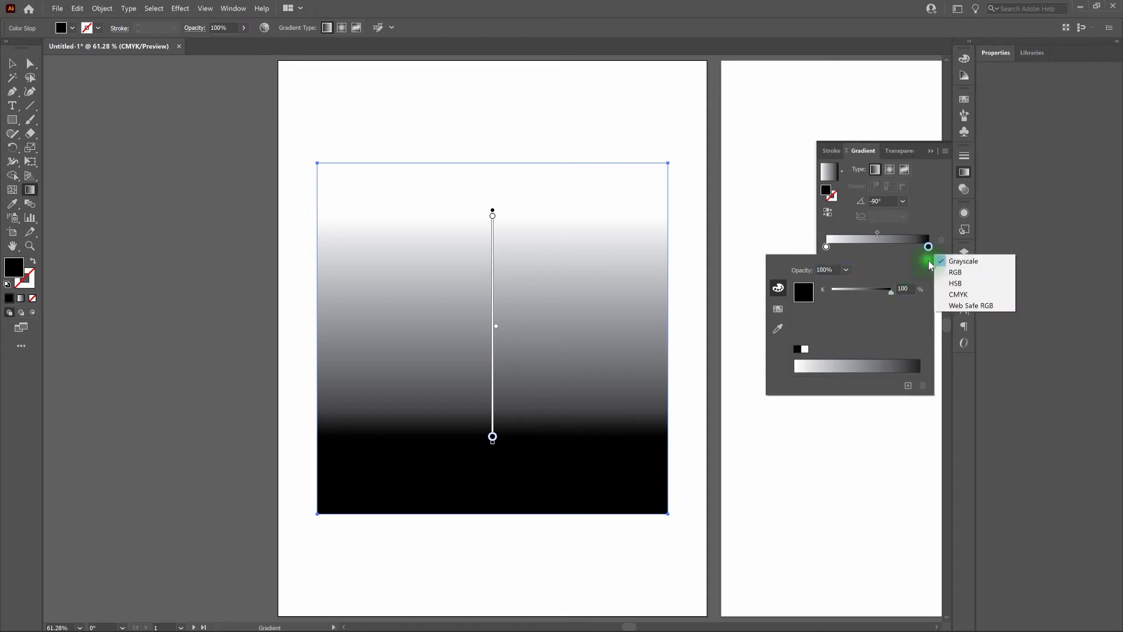
left_click(959, 295)
left_click(960, 297)
left_click(904, 332)
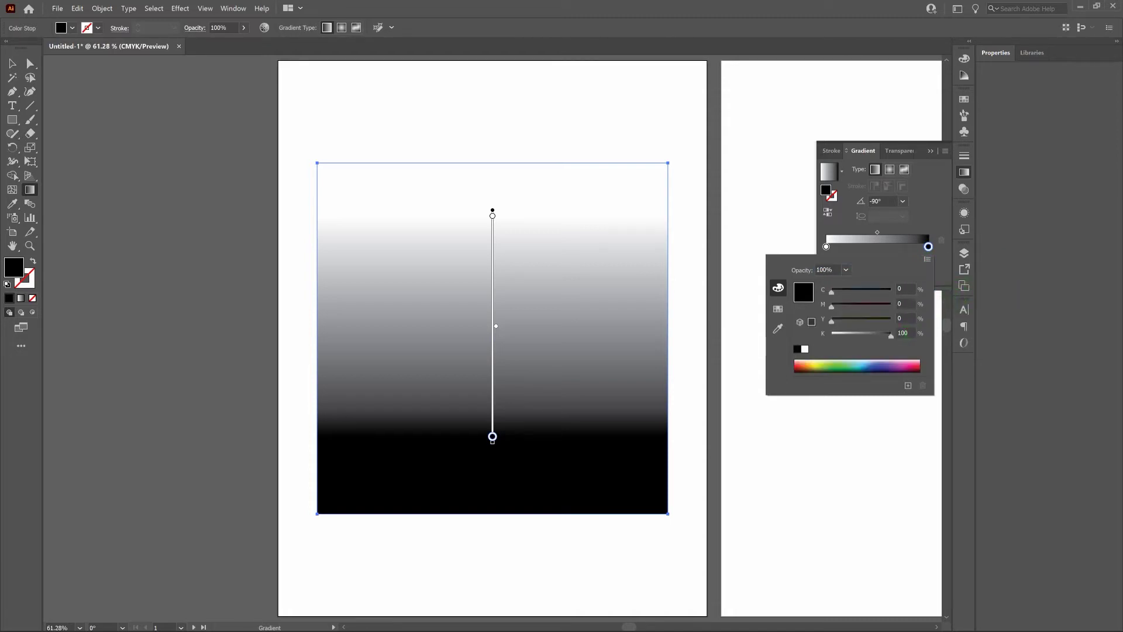
left_click(730, 217)
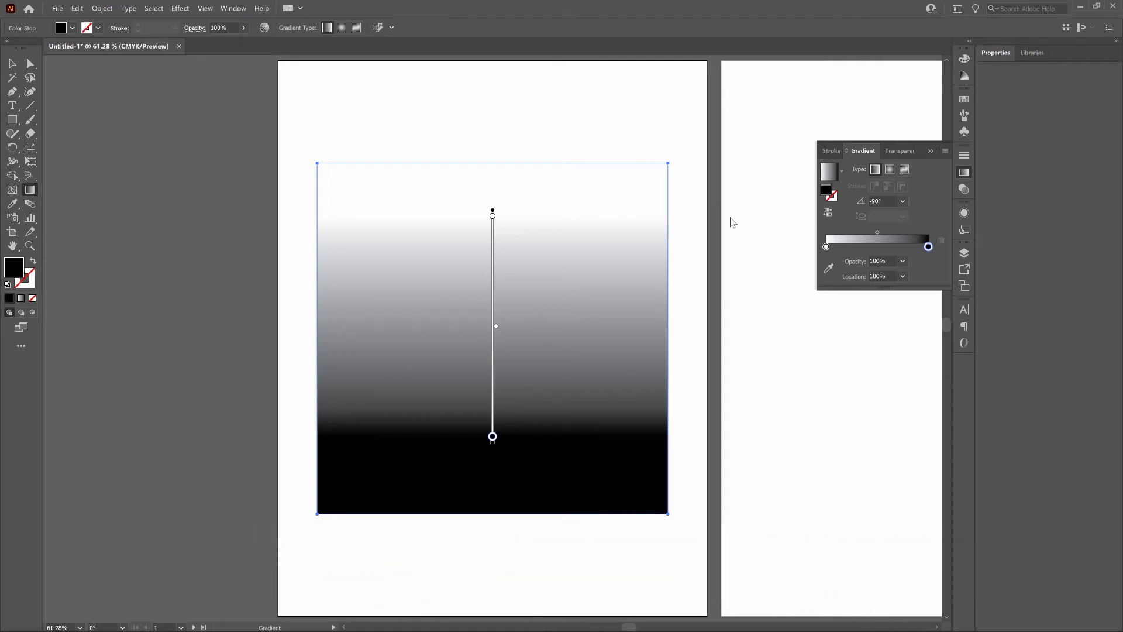
Step: Apply a Color Halftone effect to the gradient square with a max. radius of 50 pixels and all four channel angles at 0
left_click(184, 9)
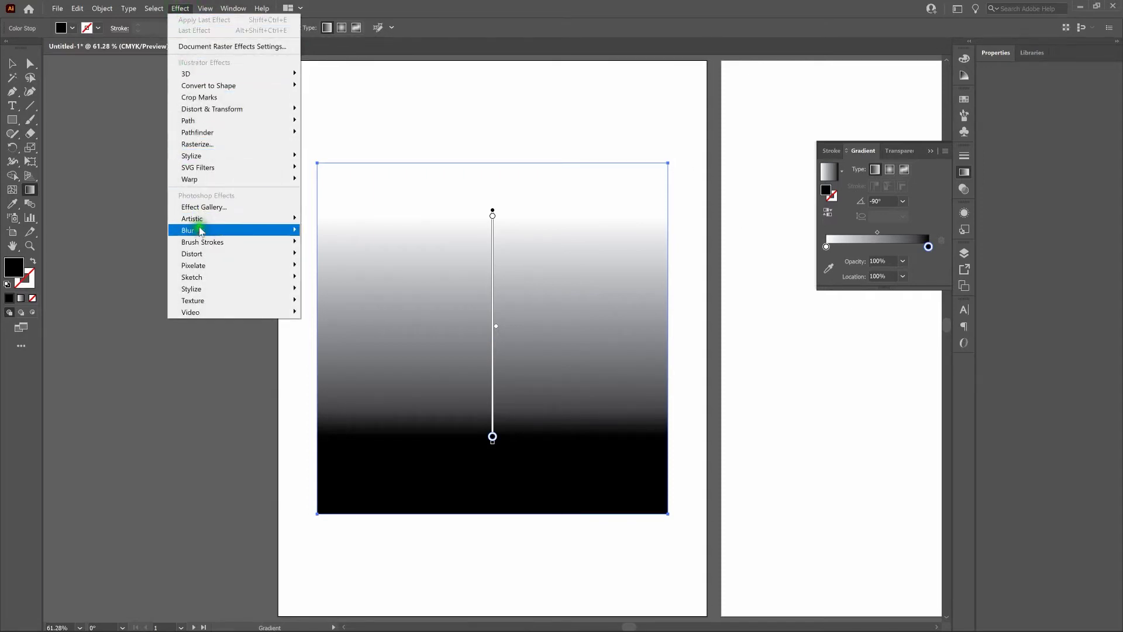
mouse_move(216, 267)
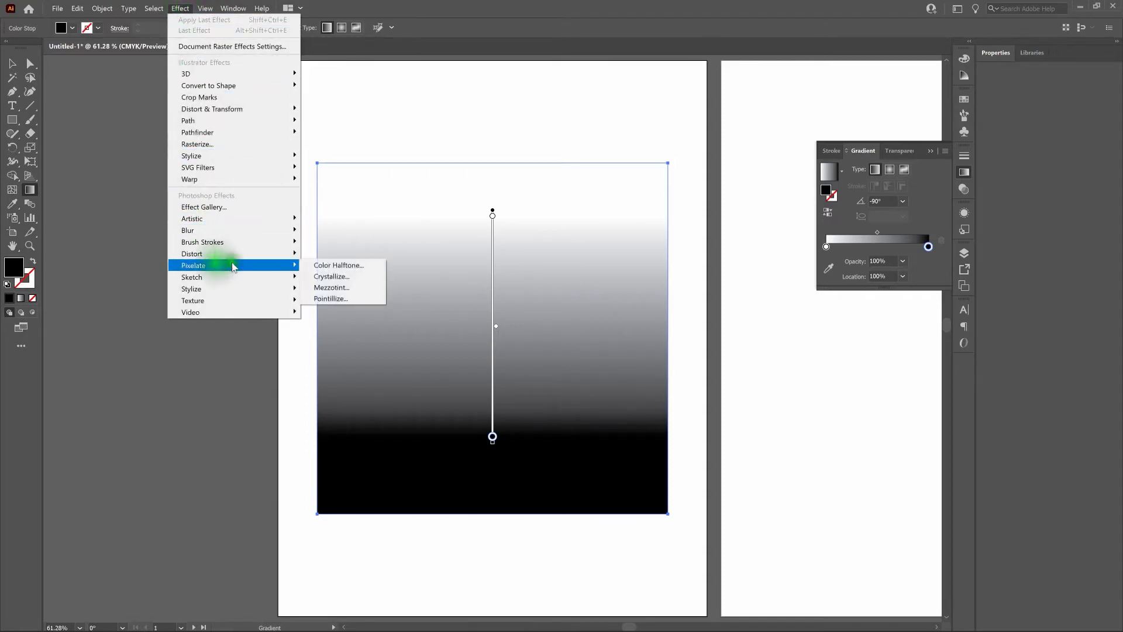
left_click(314, 265)
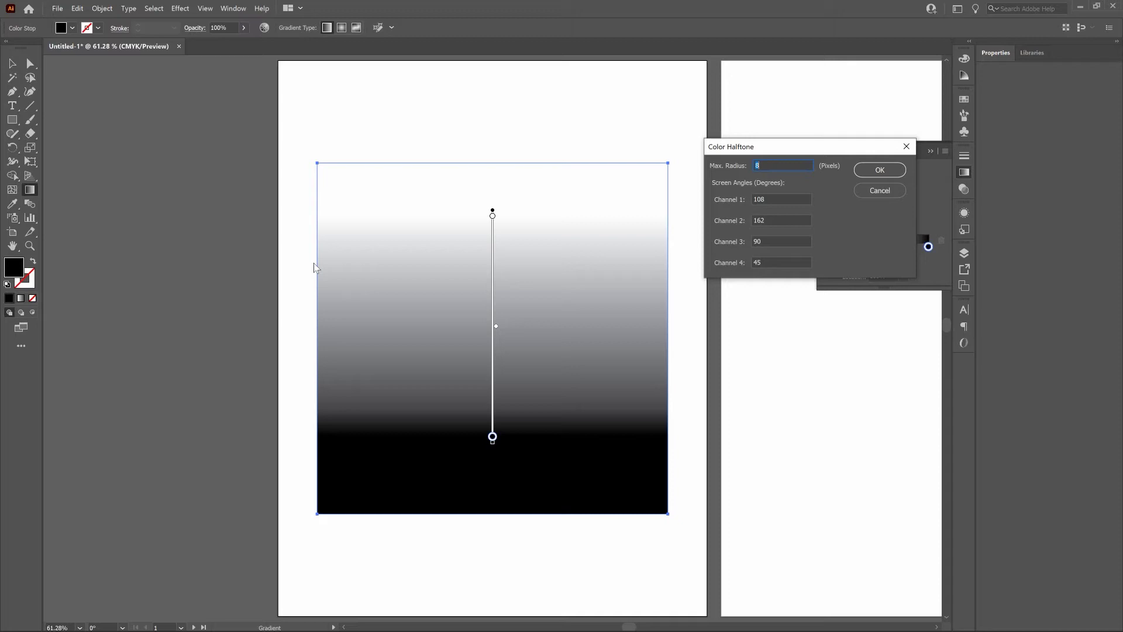
type("50")
key("Tab")
type("0")
key("Tab")
type("0")
key("Tab")
type("0")
key("Tab")
type("0")
left_click(880, 170)
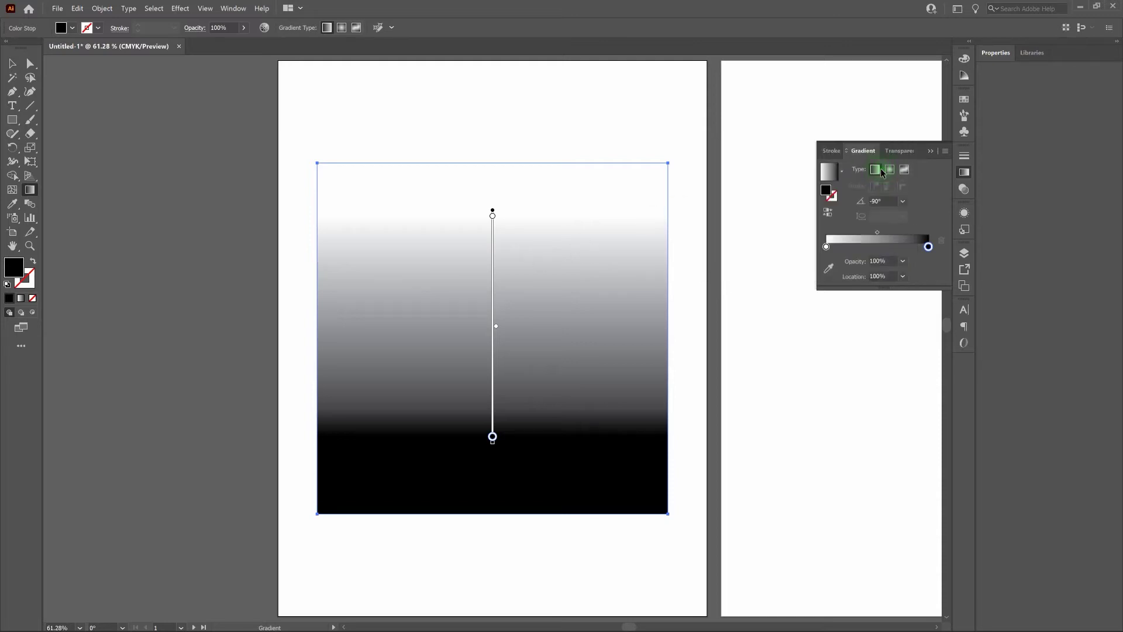
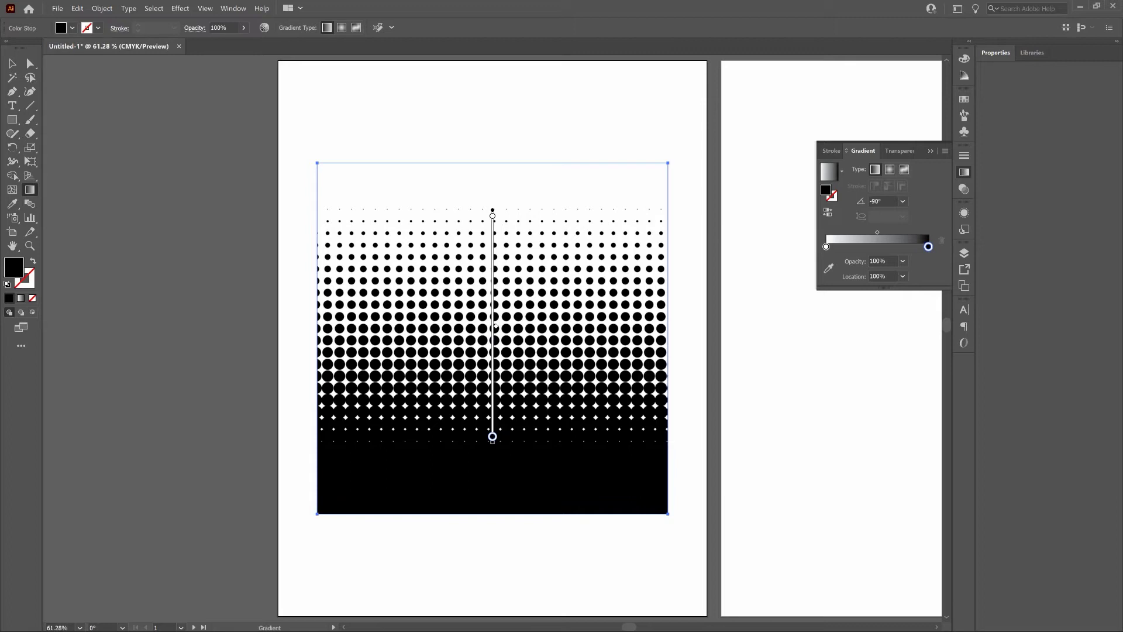
Step: Undo the Color Halftone effect on the gradient square
key("v")
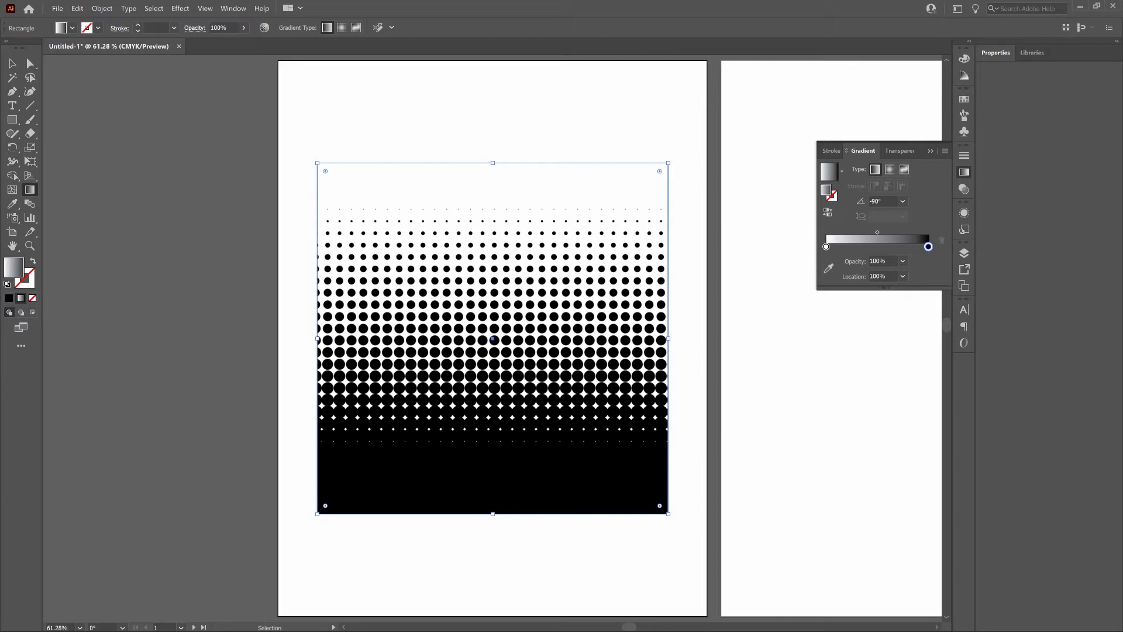
key("ctrl+z")
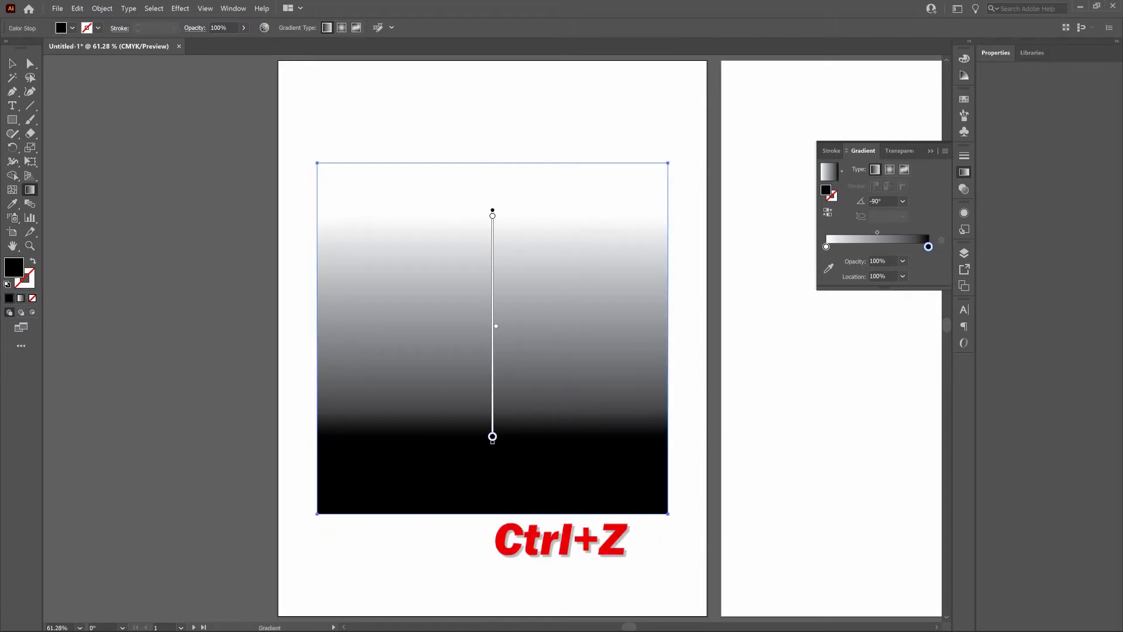
Step: Apply a Color Halftone effect to the gradient square with a max. radius of 50 pixels and all four channel angles at 45
left_click(181, 9)
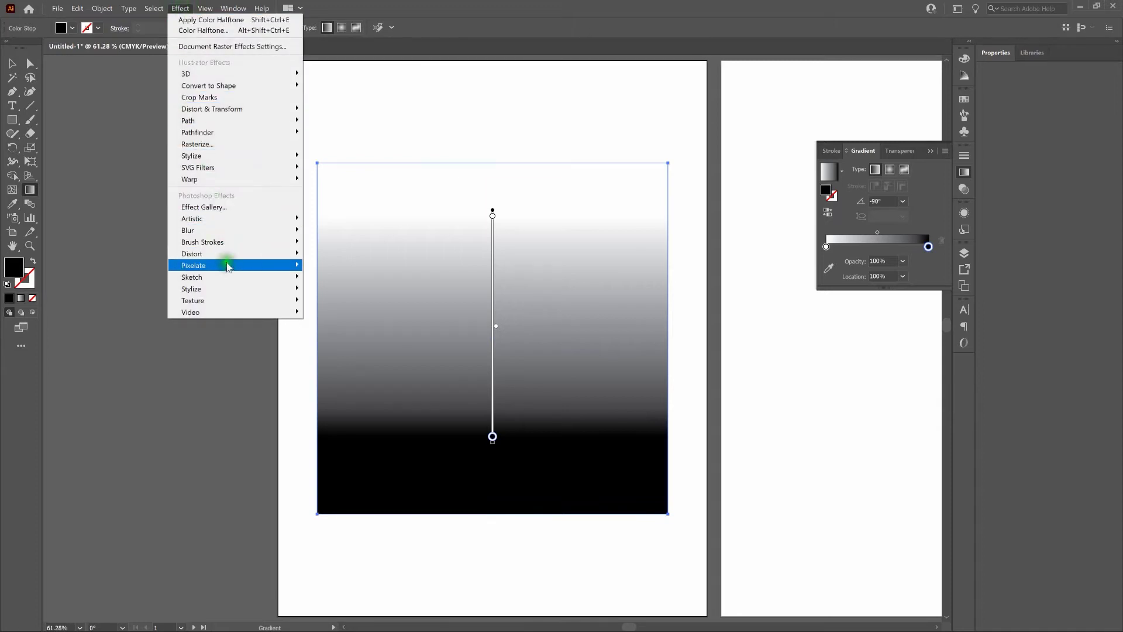
mouse_move(234, 265)
left_click(313, 265)
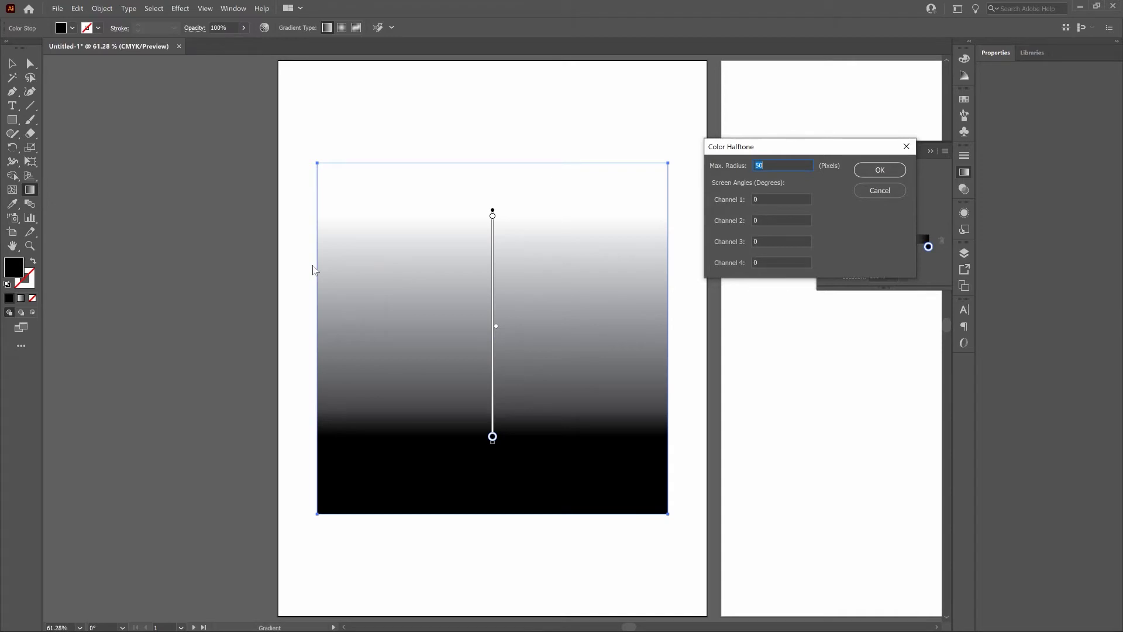
mouse_move(778, 201)
left_mouse_down()
mouse_move(792, 211)
mouse_move(735, 208)
left_mouse_up()
type("45")
key("Tab")
type("45")
left_click(857, 169)
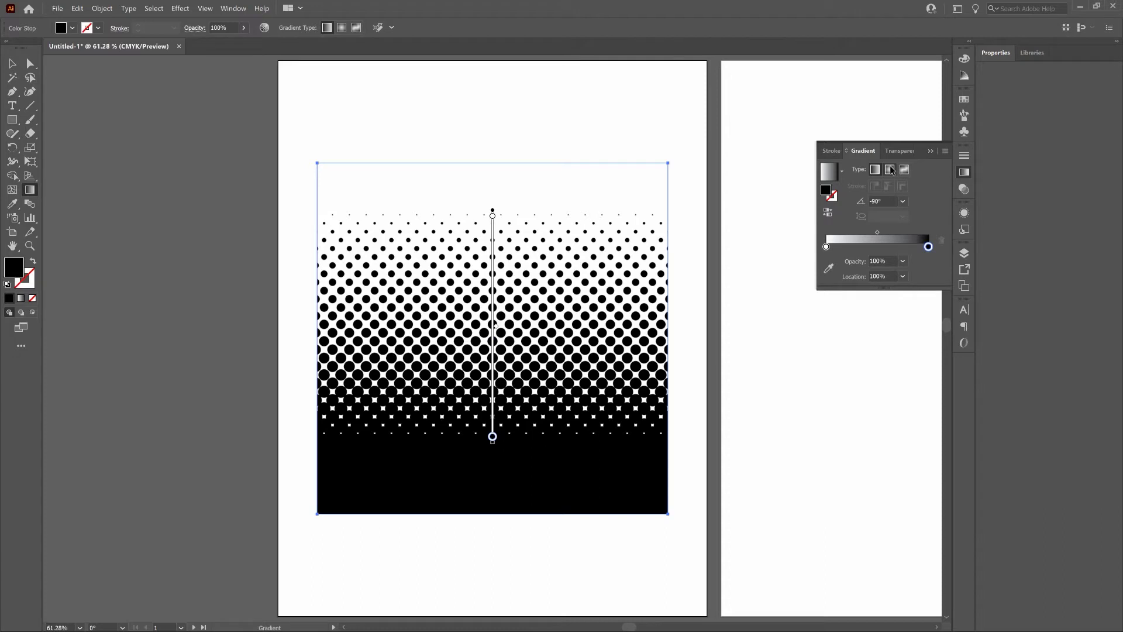
Step: Edit the square's existing Color Halftone effect through its appearance attributes, setting the max. radius to 70 pixels
left_click(965, 214)
left_click(928, 208)
left_click(780, 258)
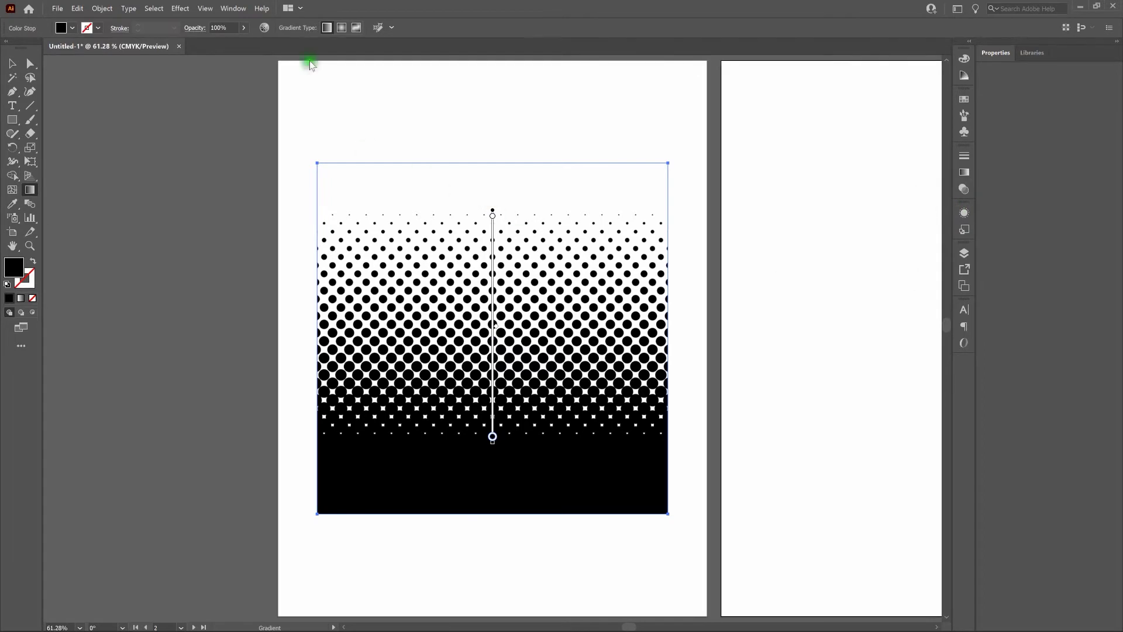
left_click(233, 8)
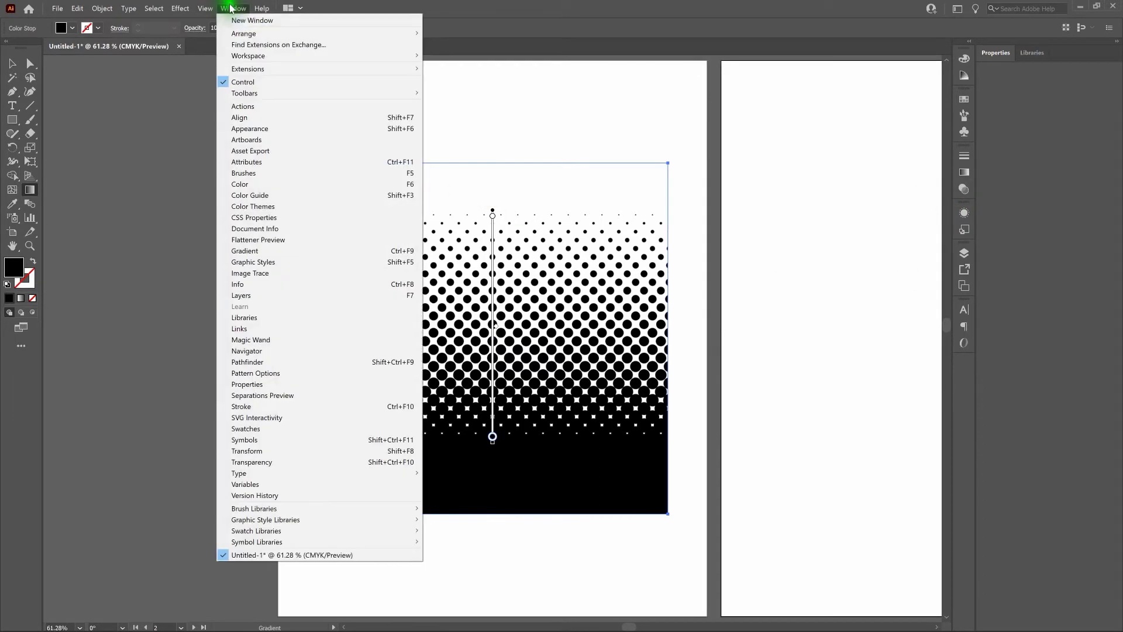
left_click(278, 129)
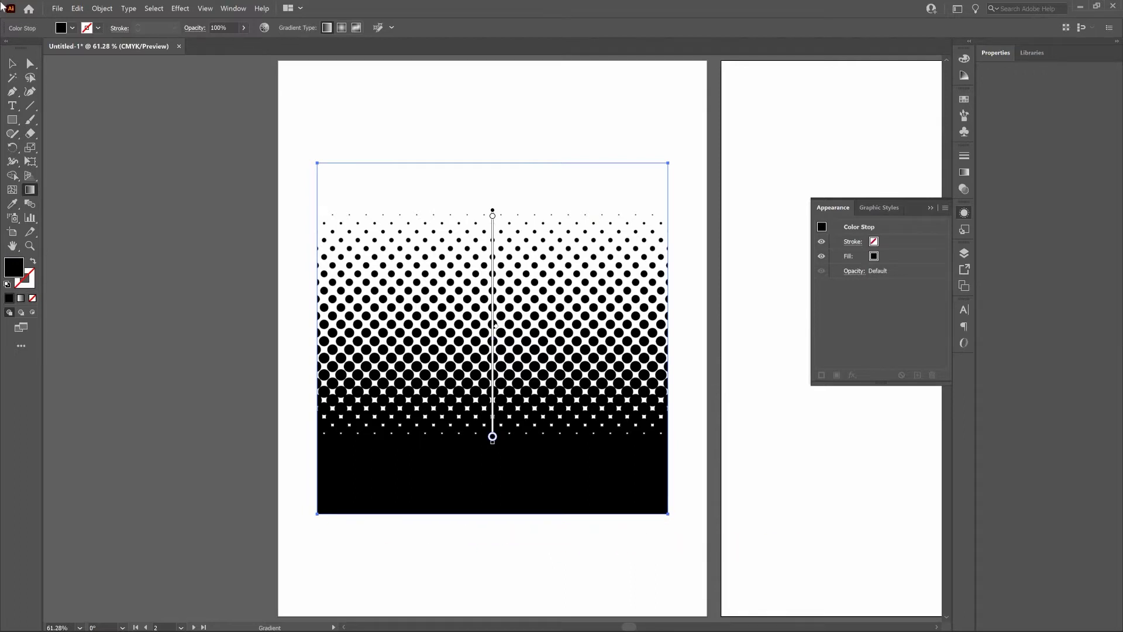
left_click(12, 63)
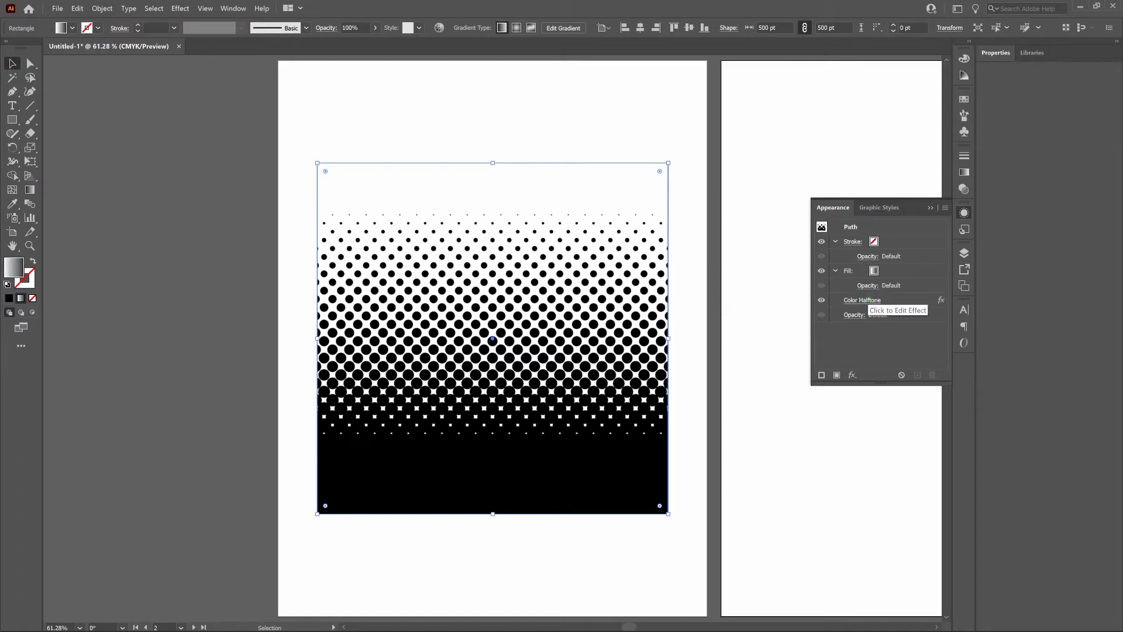
left_click(862, 300)
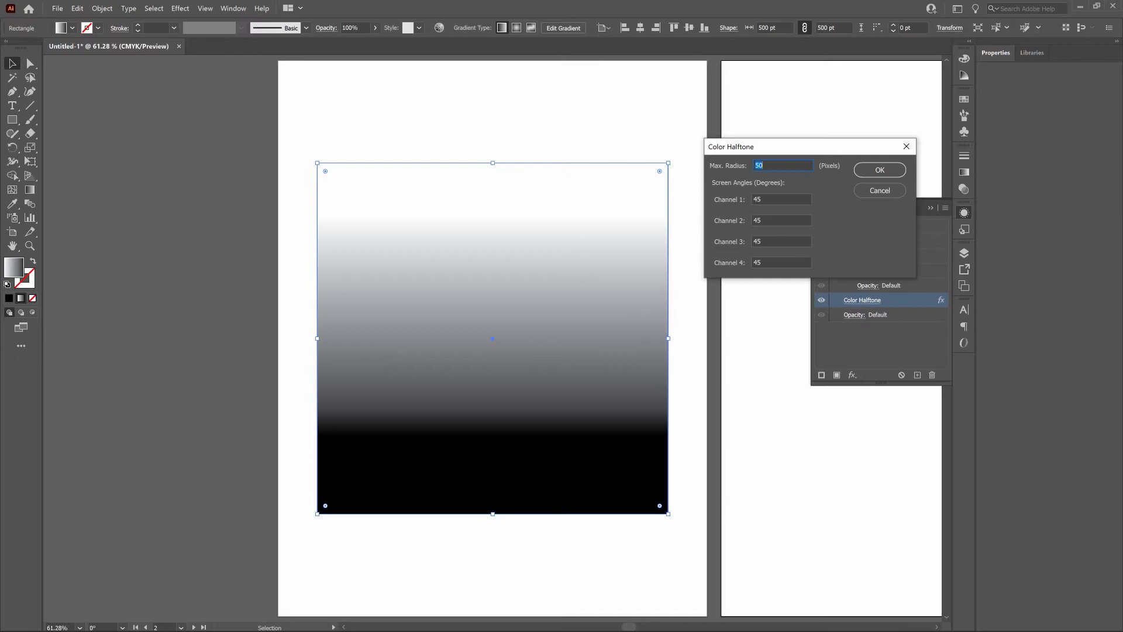
type("70")
left_click(897, 170)
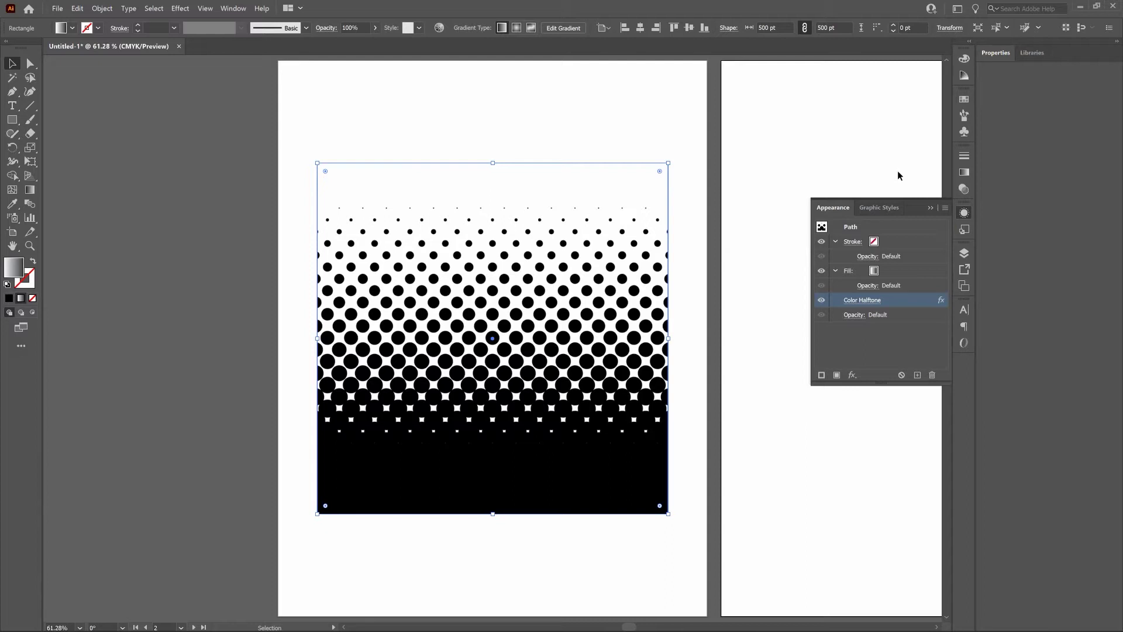
Step: Change the square's gradient to radial and move its black color stop to a location of about 45%
left_click(965, 173)
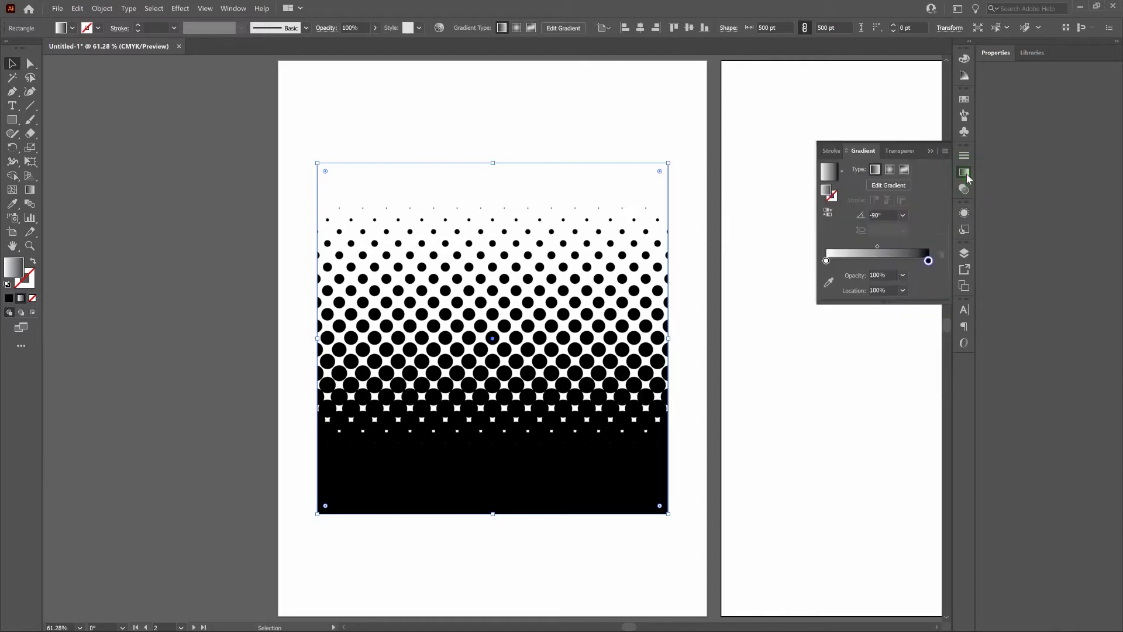
left_click(890, 169)
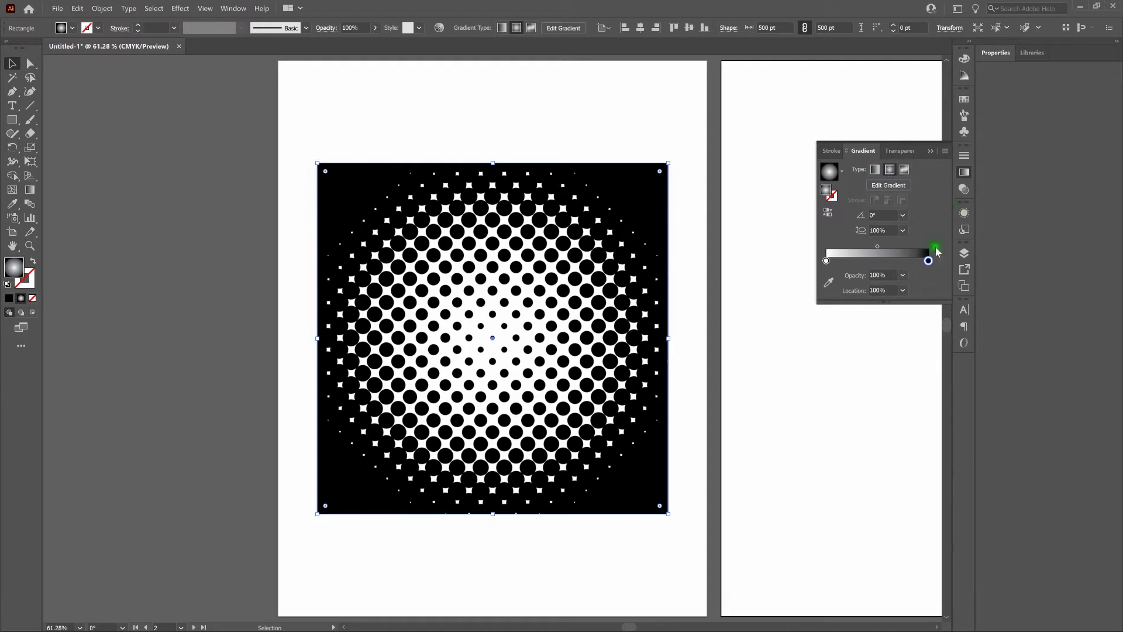
left_click_drag(929, 261, 872, 261)
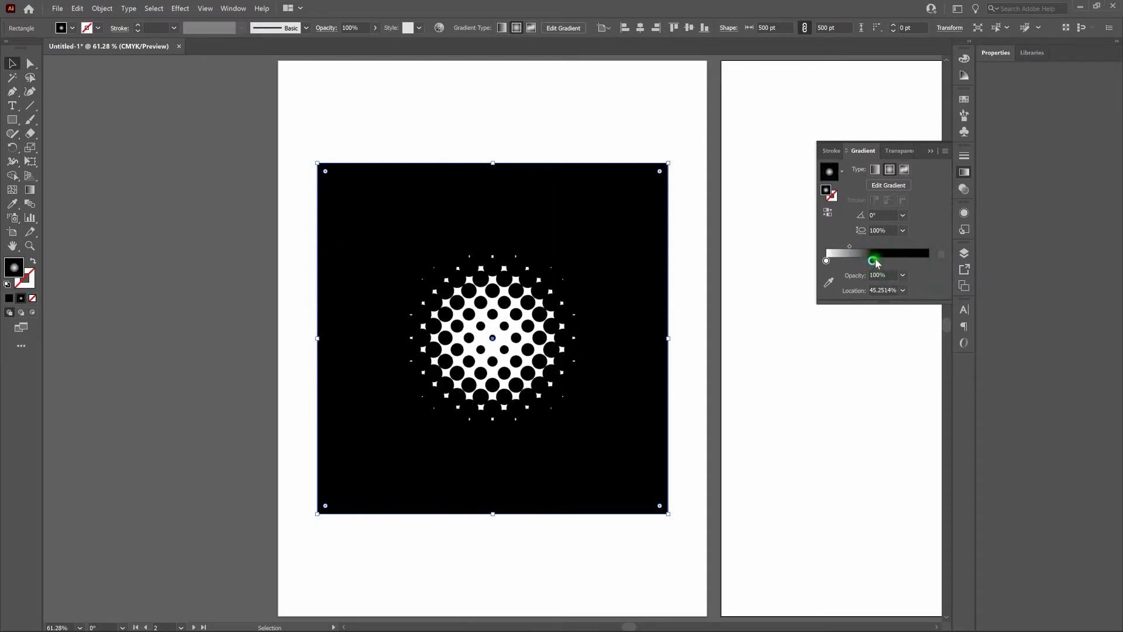
Step: Add a color stop at about 93% on the radial gradient and make it white by setting K to 0%
left_click(922, 260)
left_click(921, 261)
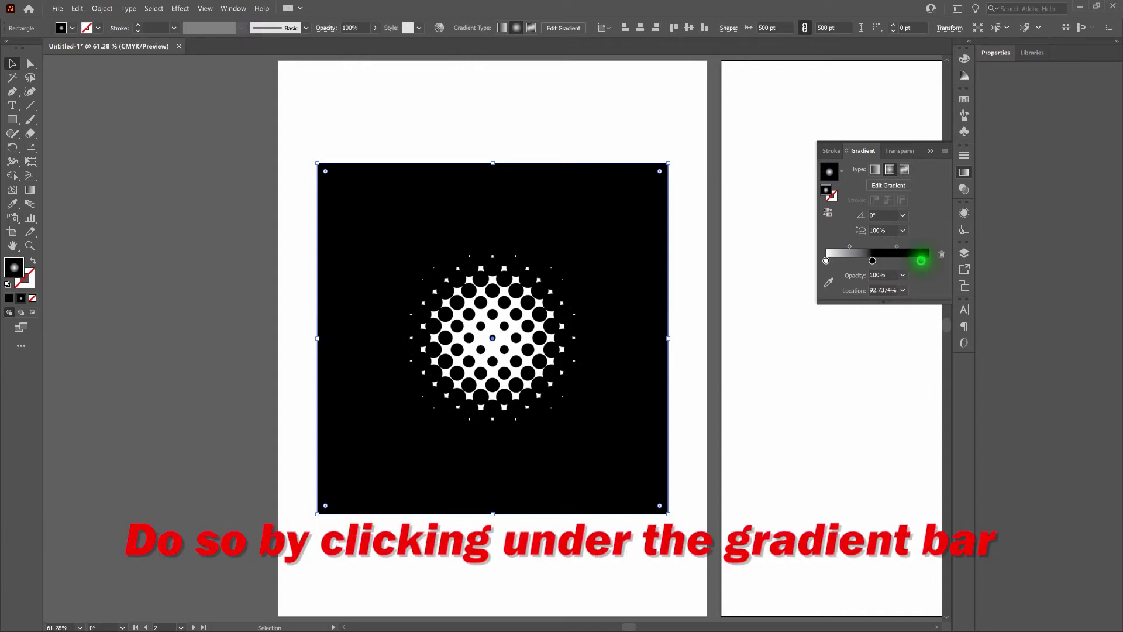
double_click(921, 260)
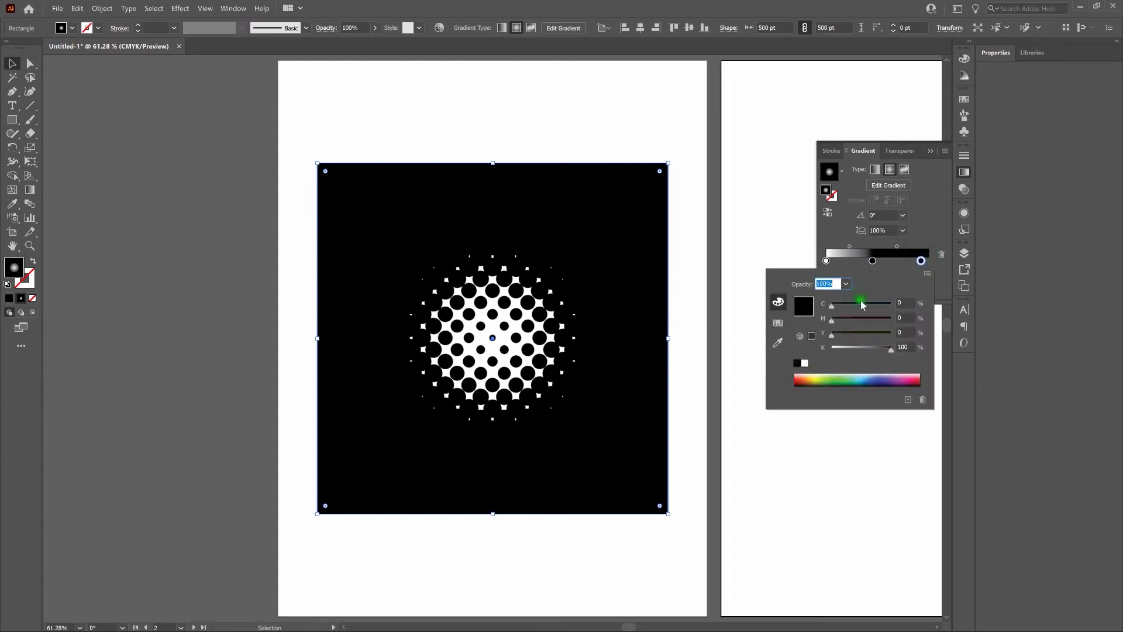
left_click_drag(891, 347, 830, 348)
left_click(745, 258)
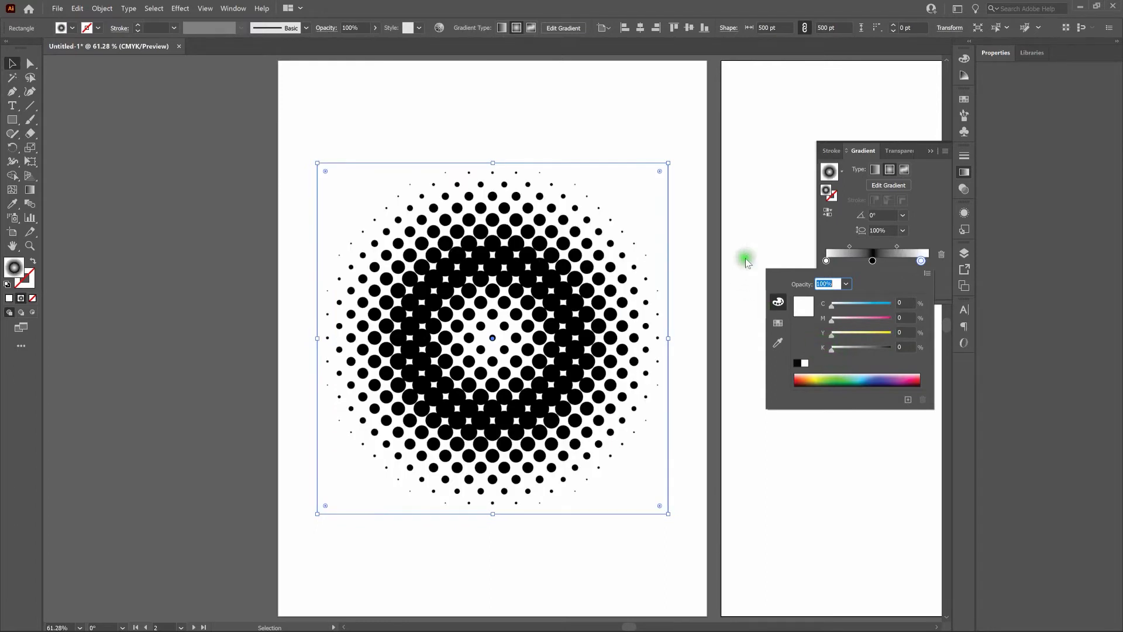
left_click(746, 259)
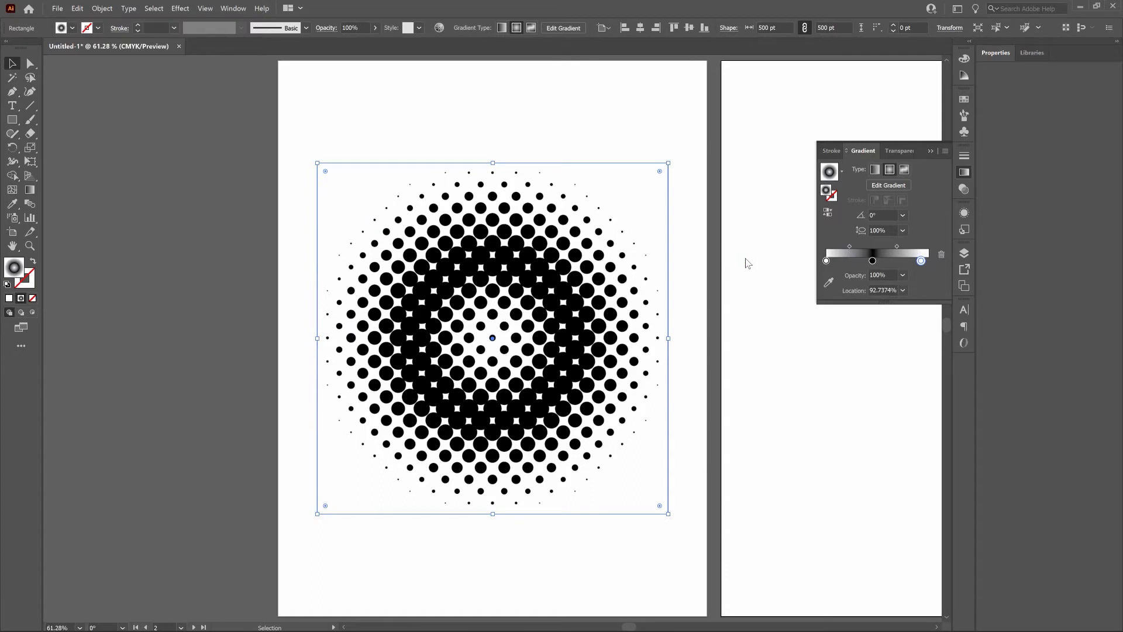
Step: Widen the gradient's black ring by moving both midpoints away from the black stop, the inner one to about 40%, and deselect the square
left_click_drag(897, 246, 845, 245)
left_click(848, 247)
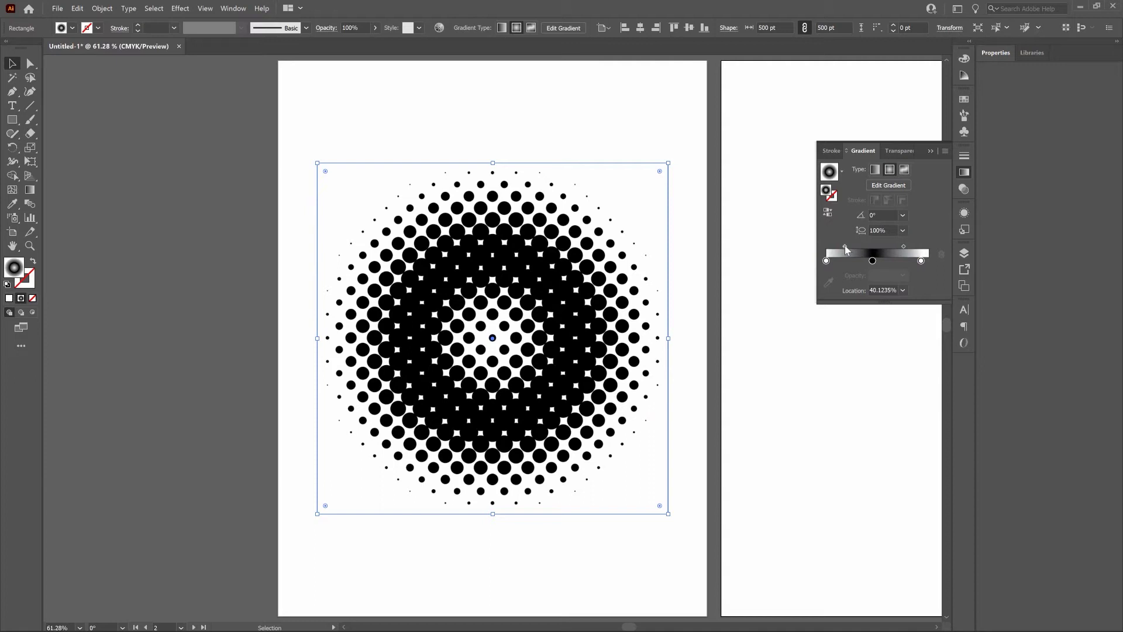
left_click(747, 220)
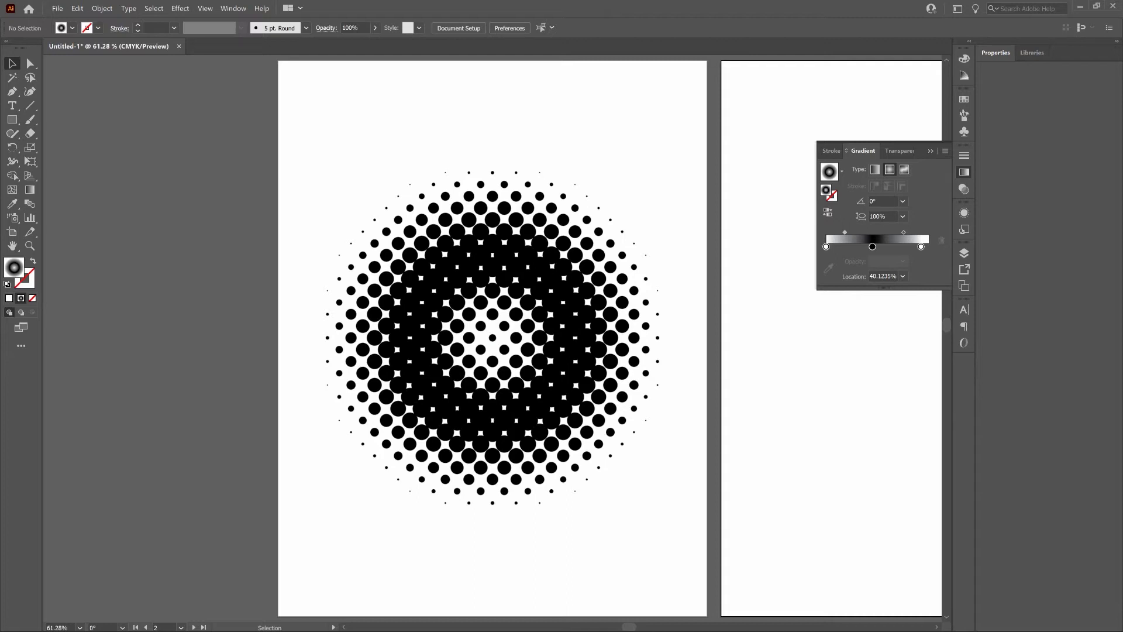
Step: Rasterize the halftone square in CMYK at a custom resolution of 600 ppi with a white background
left_click(541, 238)
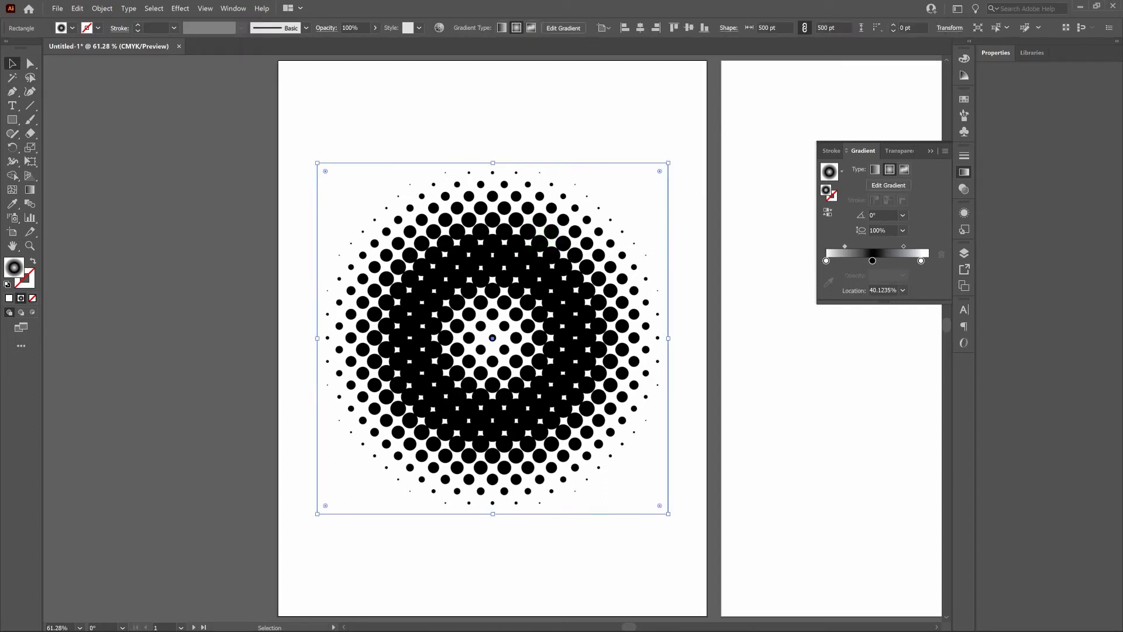
left_click(107, 10)
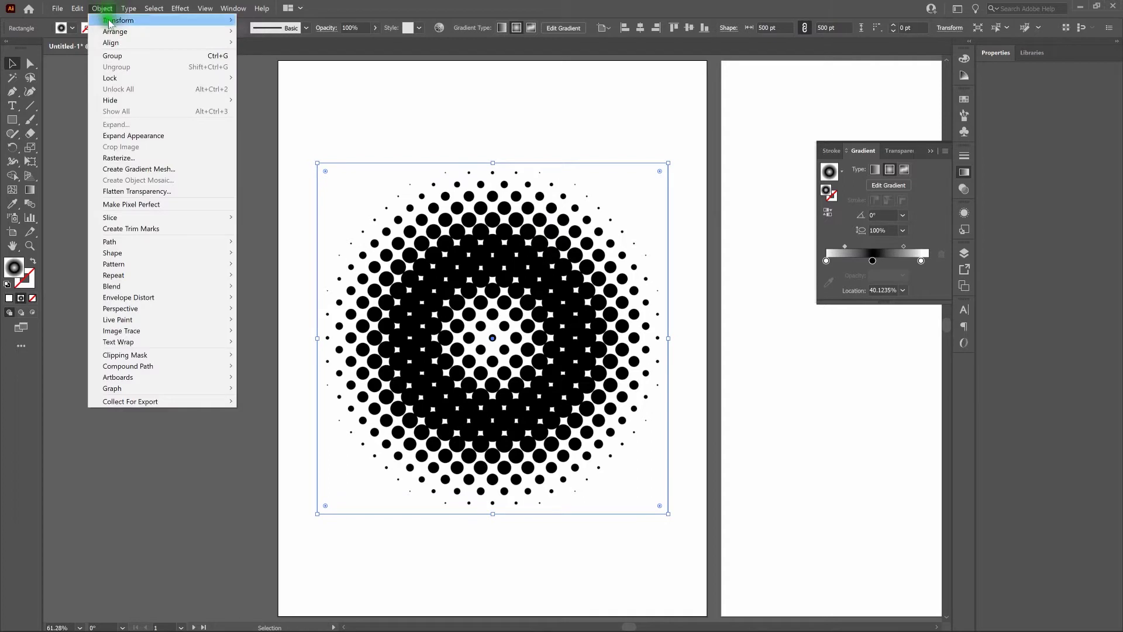
left_click(120, 158)
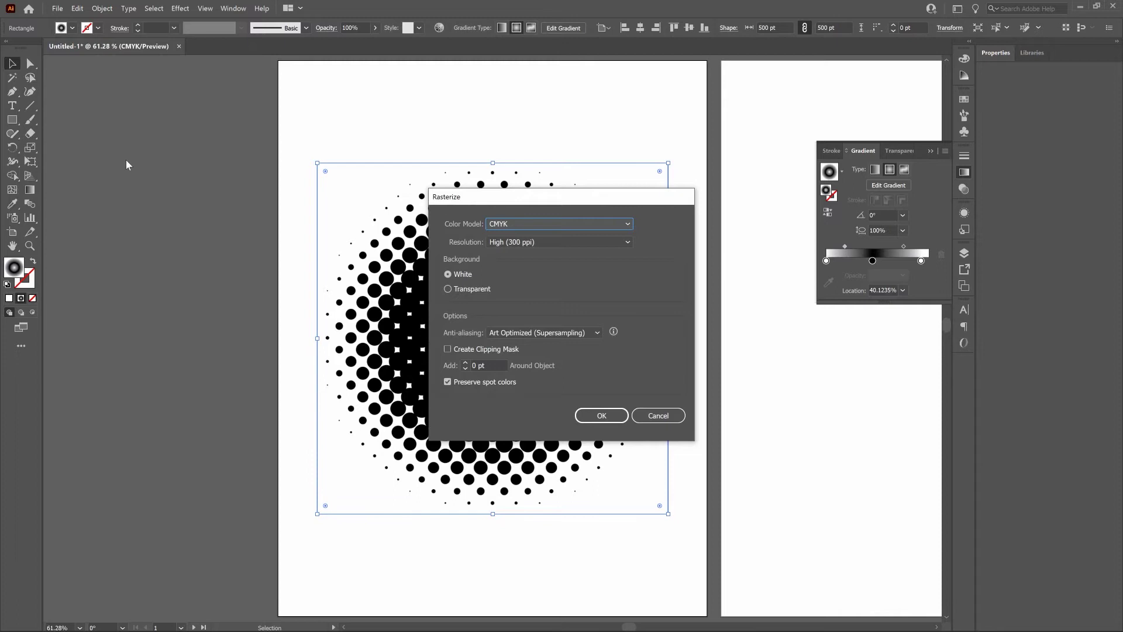
left_click(504, 242)
left_click(523, 309)
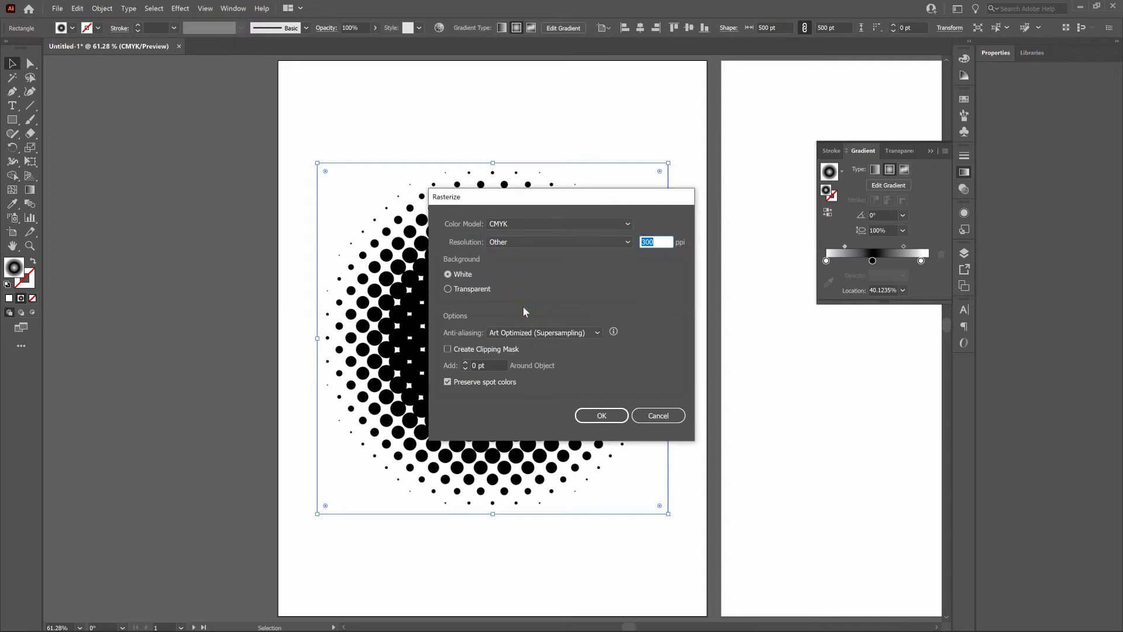
type("600")
left_click(616, 416)
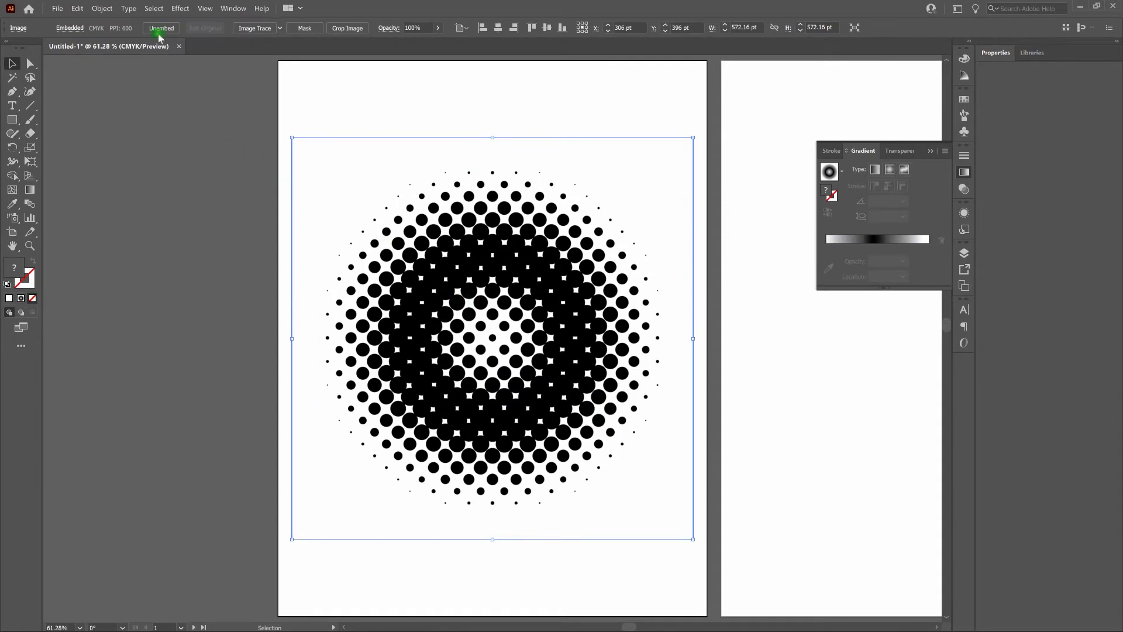
Step: Image trace the rasterized halftone and expand the result into vector paths
left_click(111, 7)
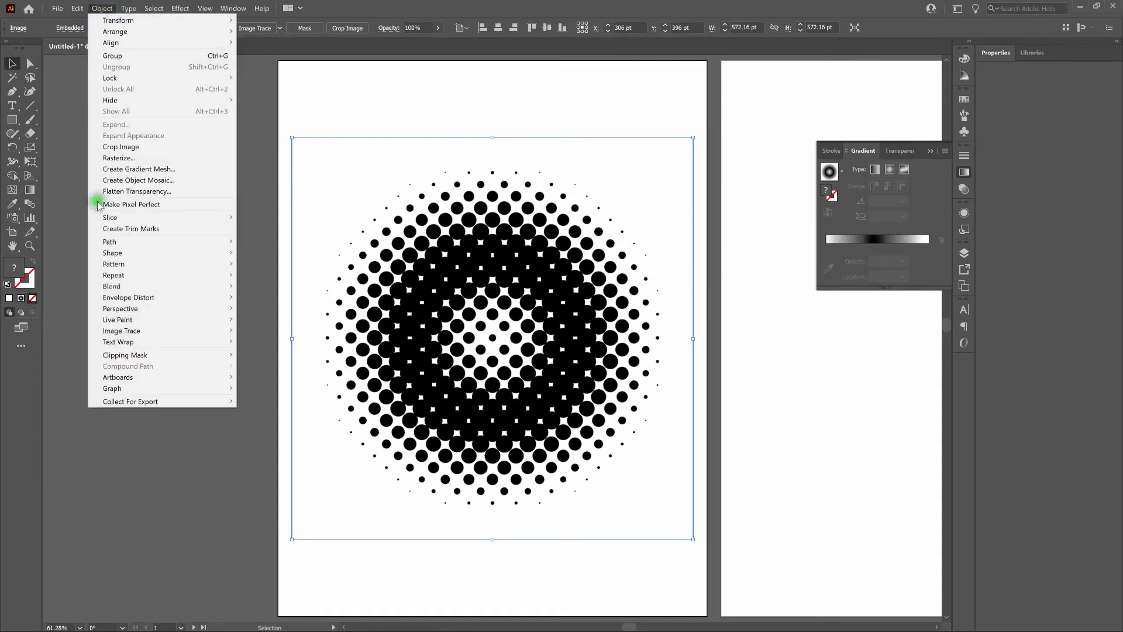
mouse_move(153, 331)
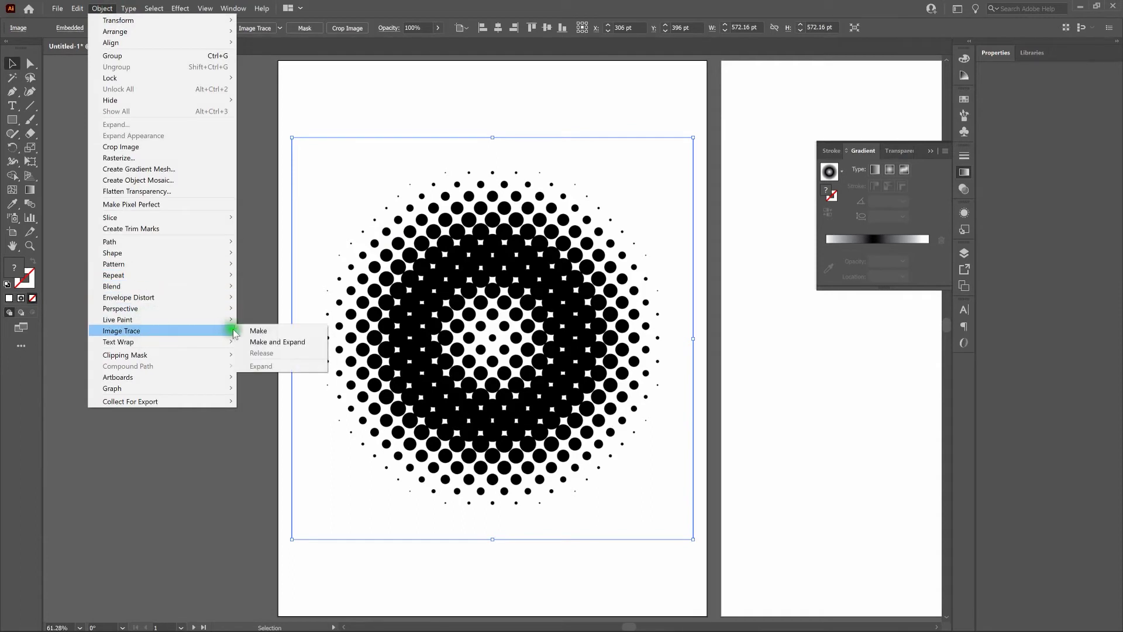
left_click(266, 342)
left_click(714, 239)
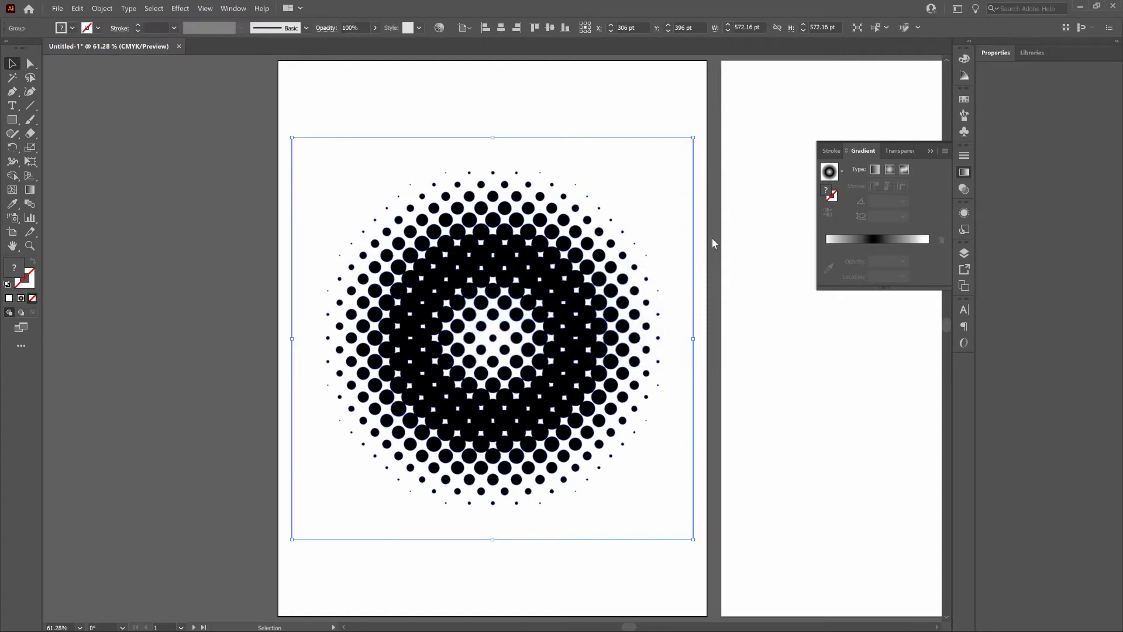
Step: Examine the traced halftone's paths and anchor points in outline view, and return to the normal preview
key("a")
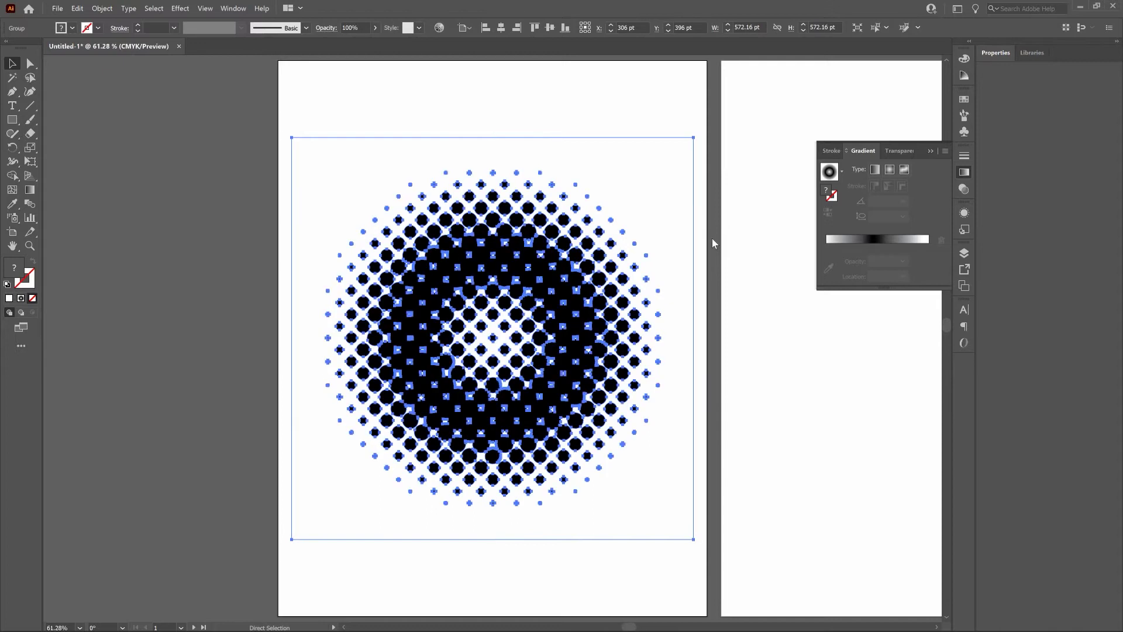
key("ctrl+y")
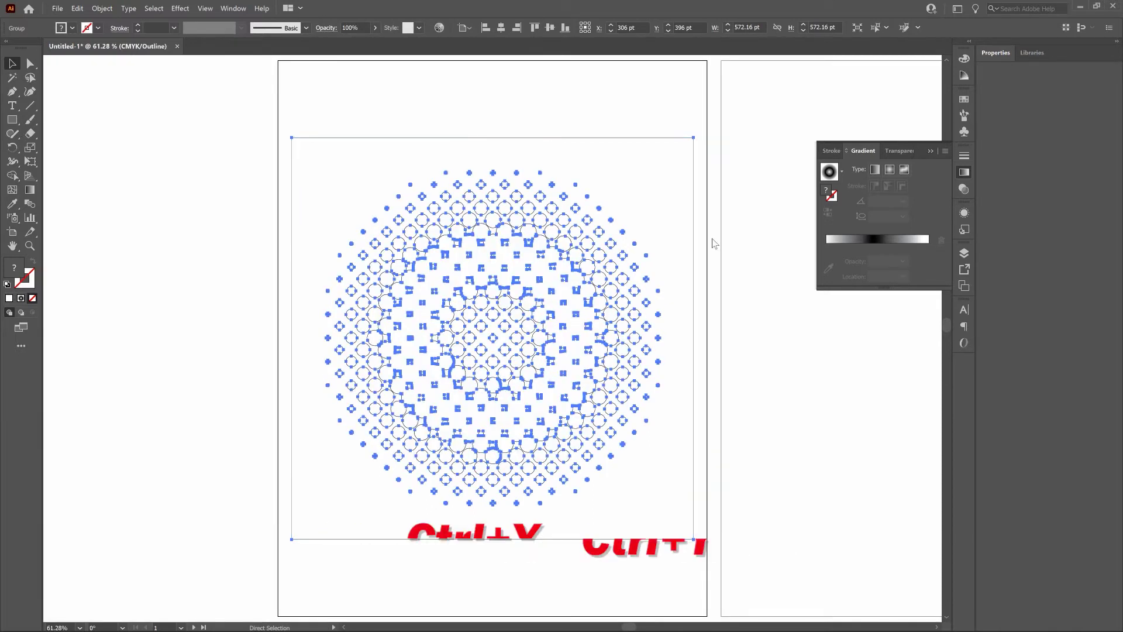
left_click(713, 243)
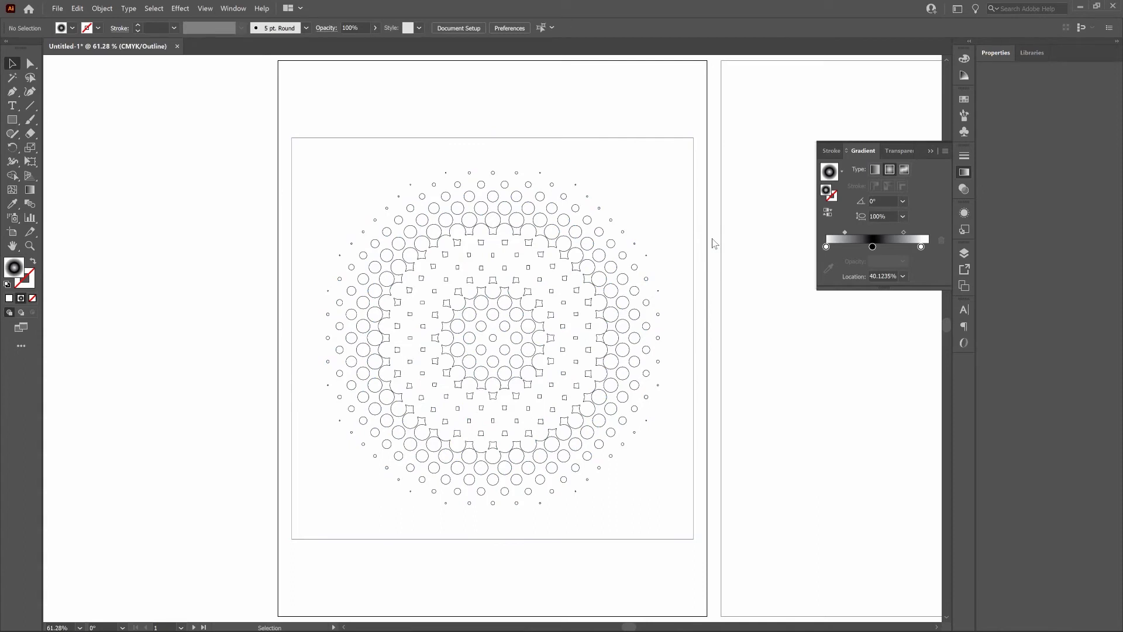
left_click(695, 231)
left_click(694, 230)
key("a")
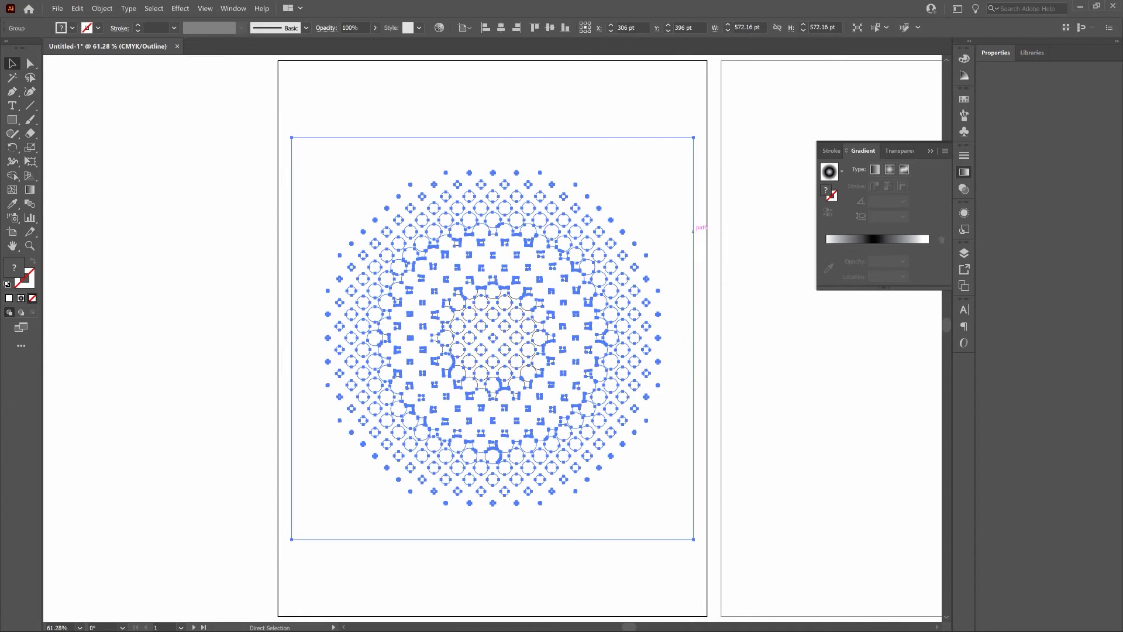
key("ctrl+y")
key("v")
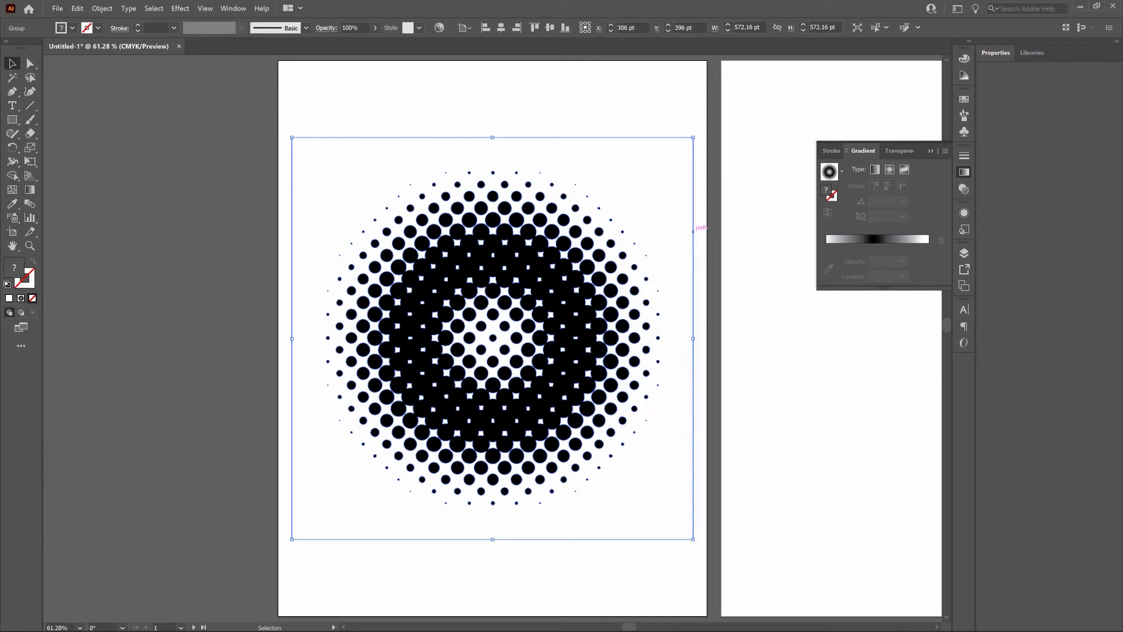
Step: Ungroup the traced halftone artwork and select its white background compound path on its own
left_click(102, 8)
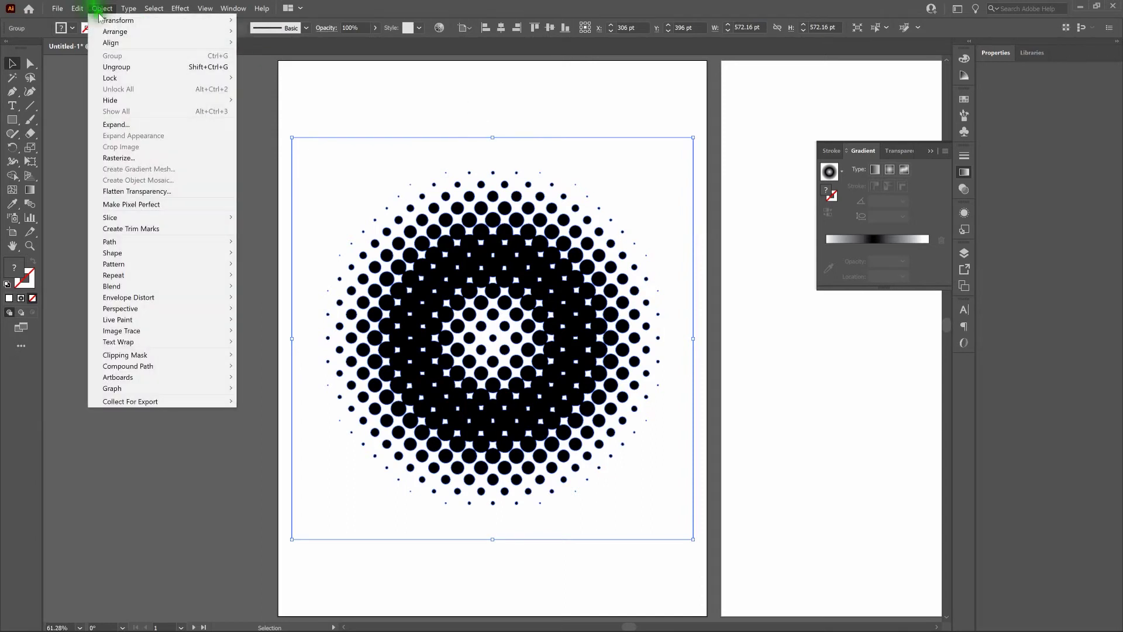
left_click(124, 67)
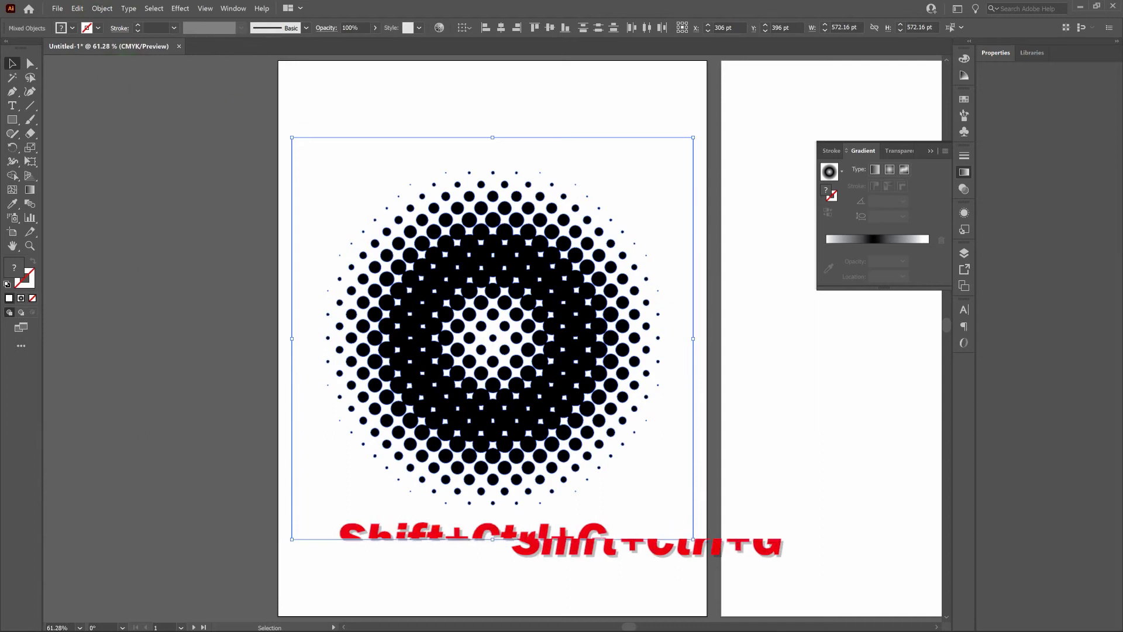
left_click(301, 110)
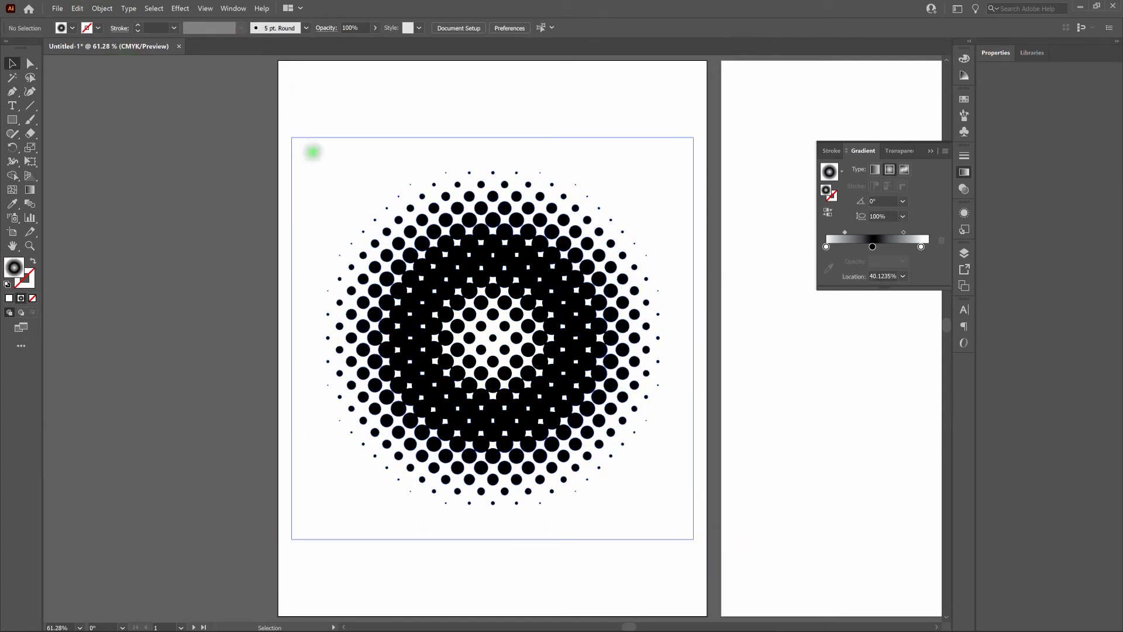
left_click(313, 152)
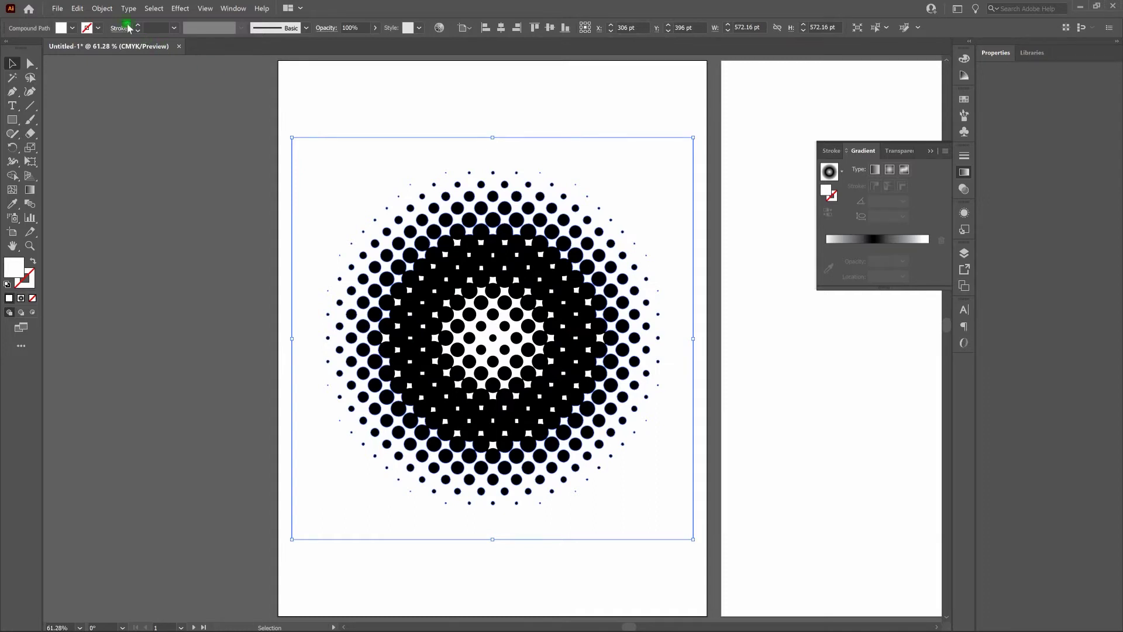
Step: Select all objects sharing the background's white fill colour and recolour them light blue, hex bec4fc
left_click(153, 8)
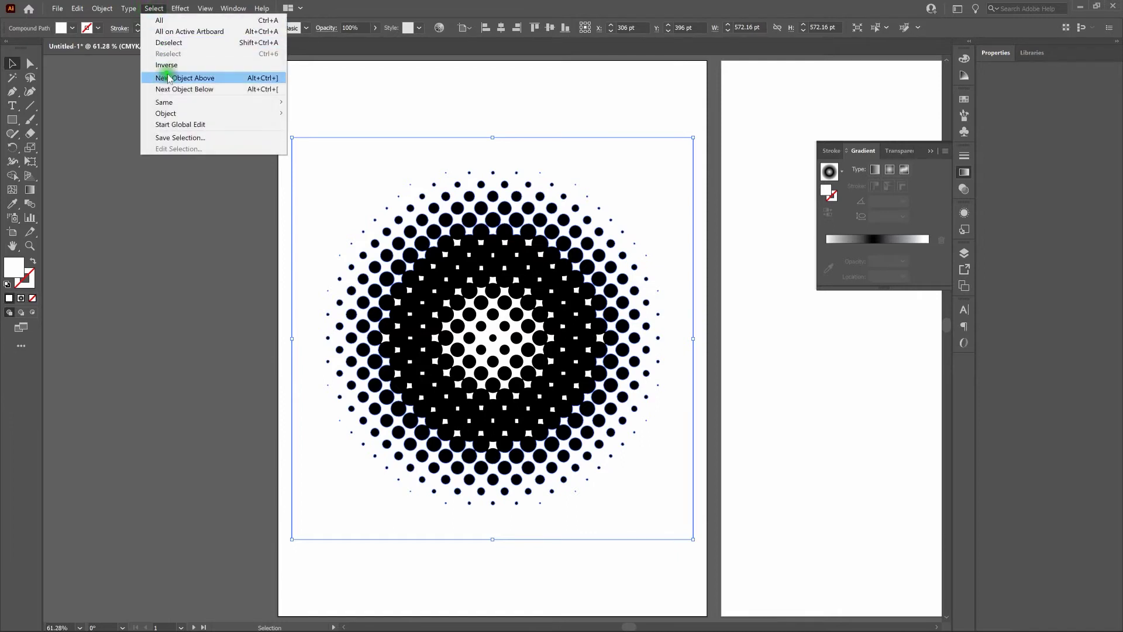
mouse_move(225, 102)
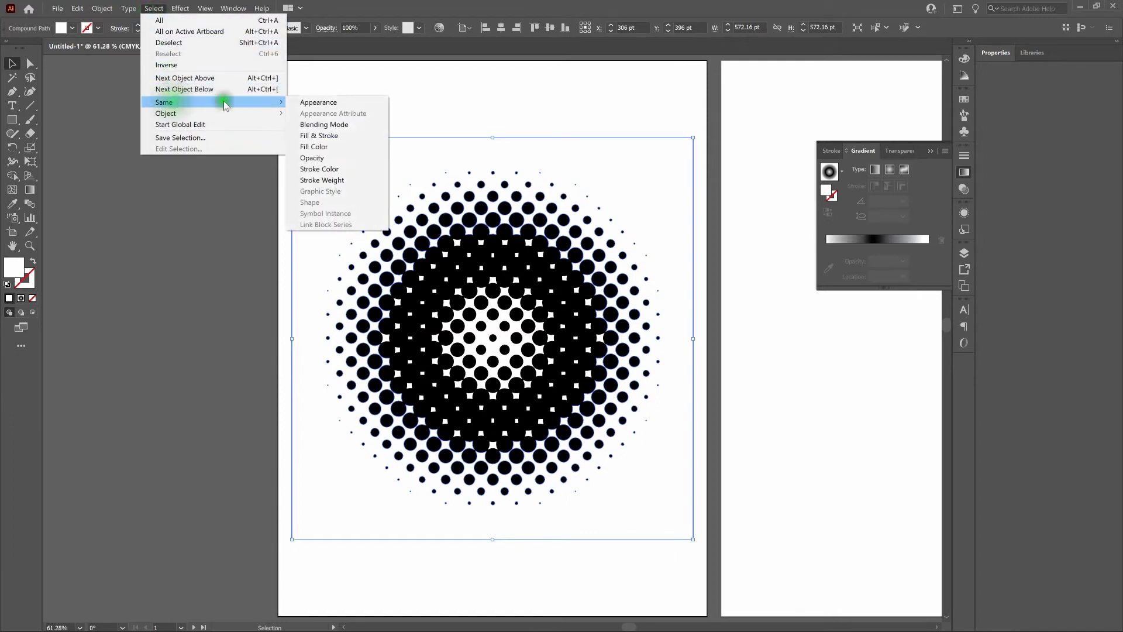
left_click(327, 146)
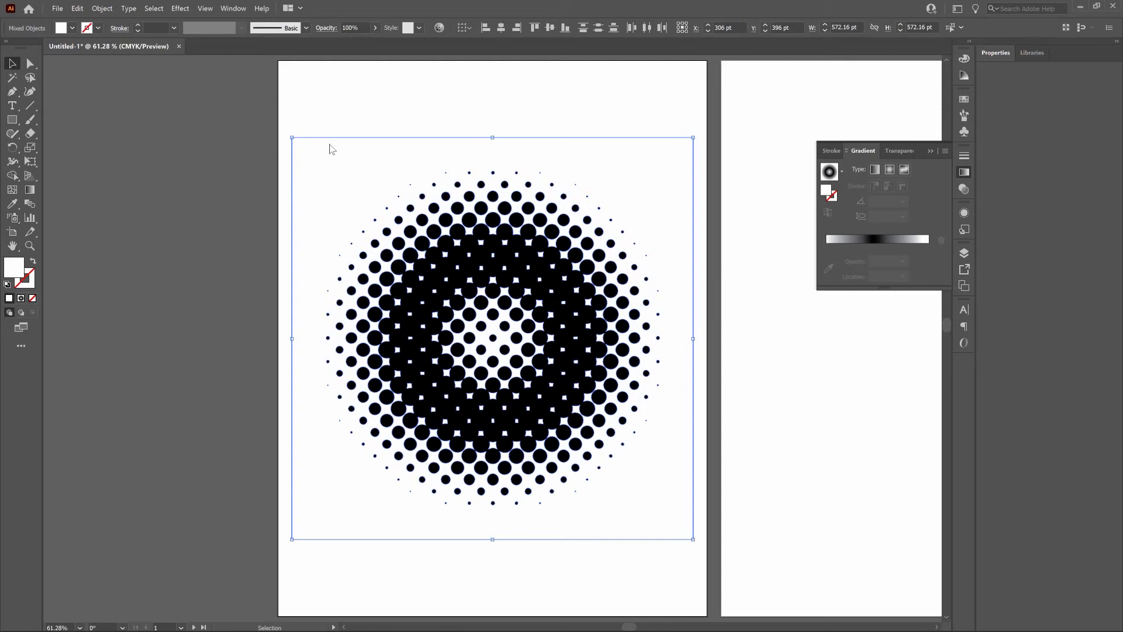
double_click(13, 267)
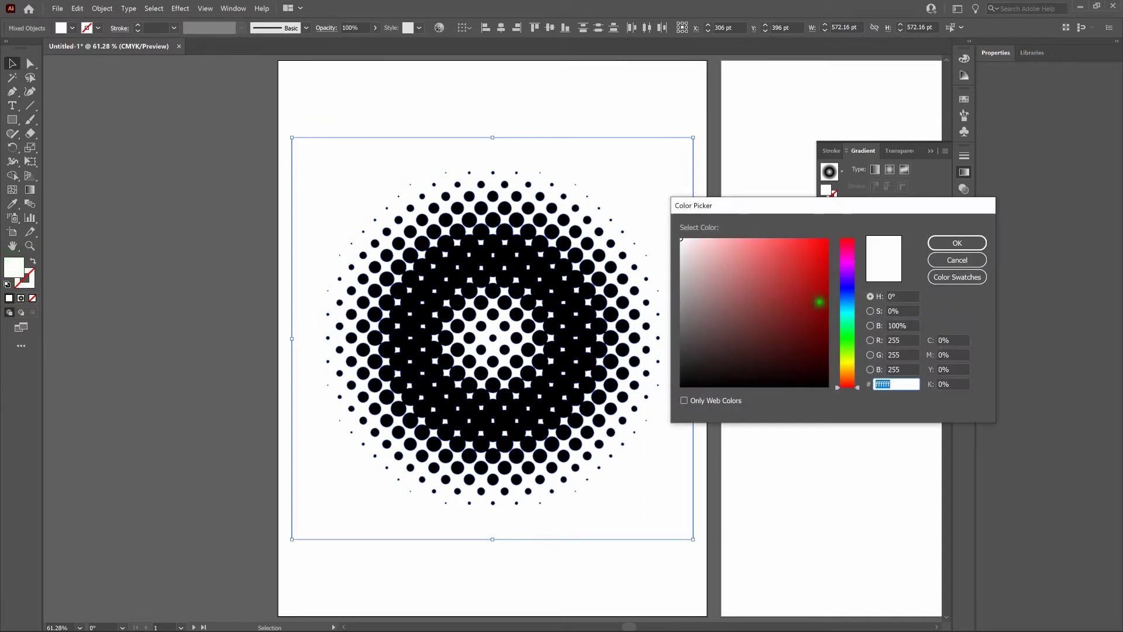
left_click(850, 290)
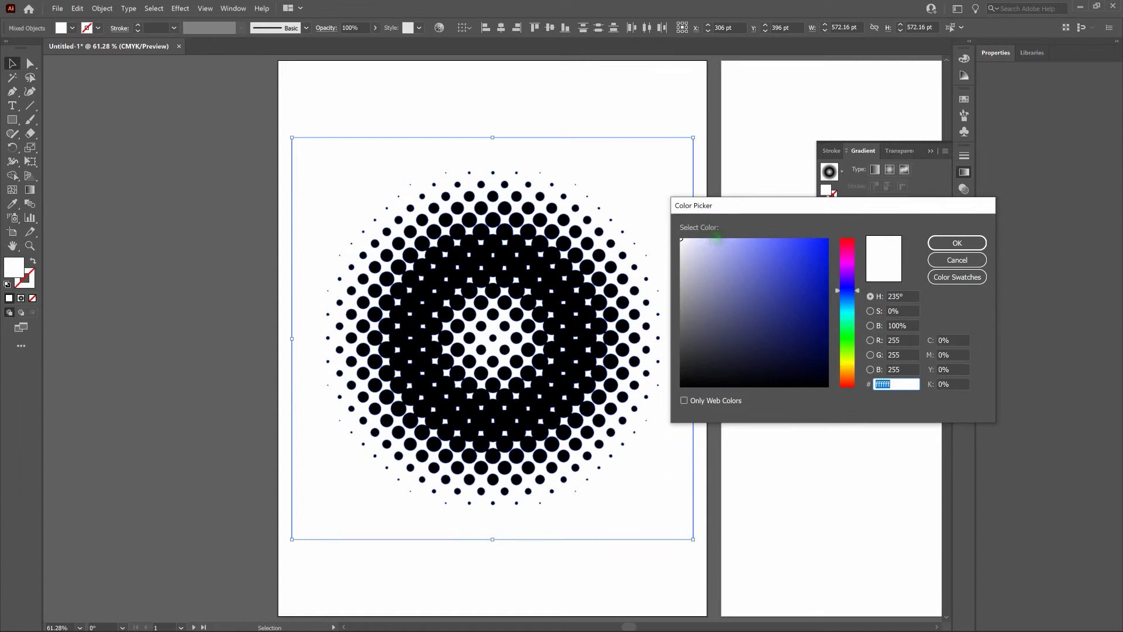
left_click(721, 241)
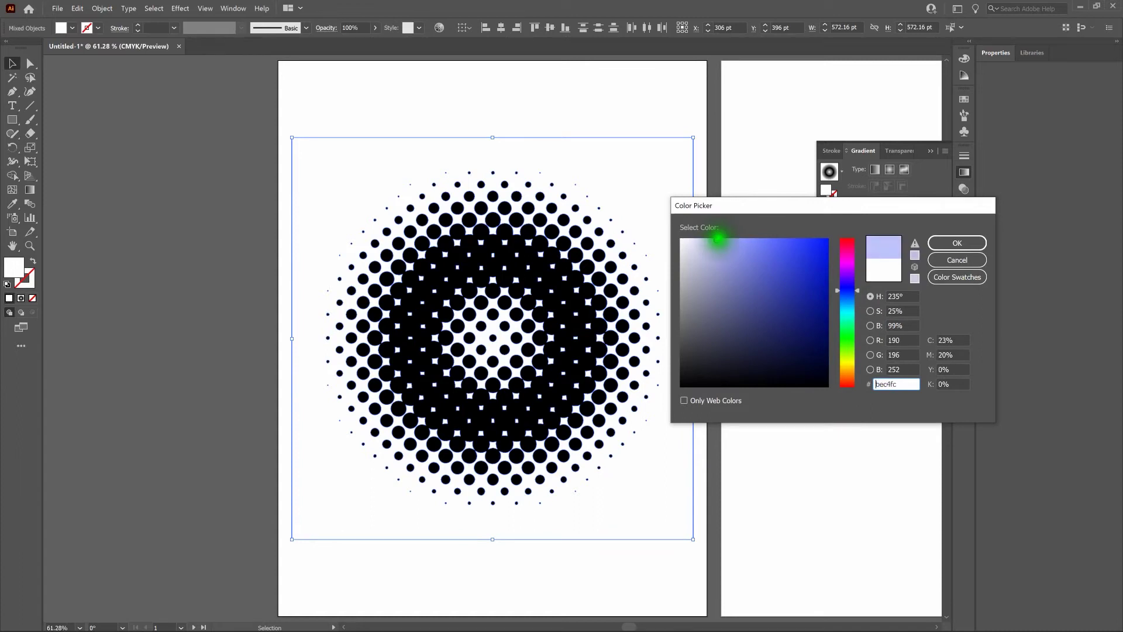
left_click(957, 243)
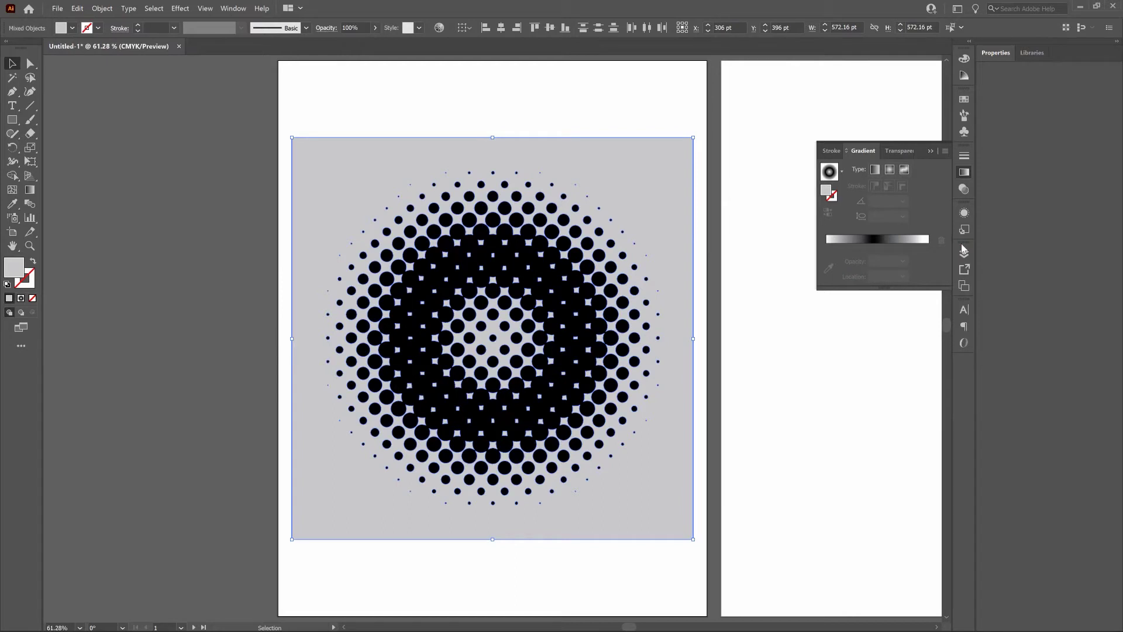
Step: Switch the colour mode of the recoloured background pieces from Grayscale to CMYK and deselect them
left_click(876, 216)
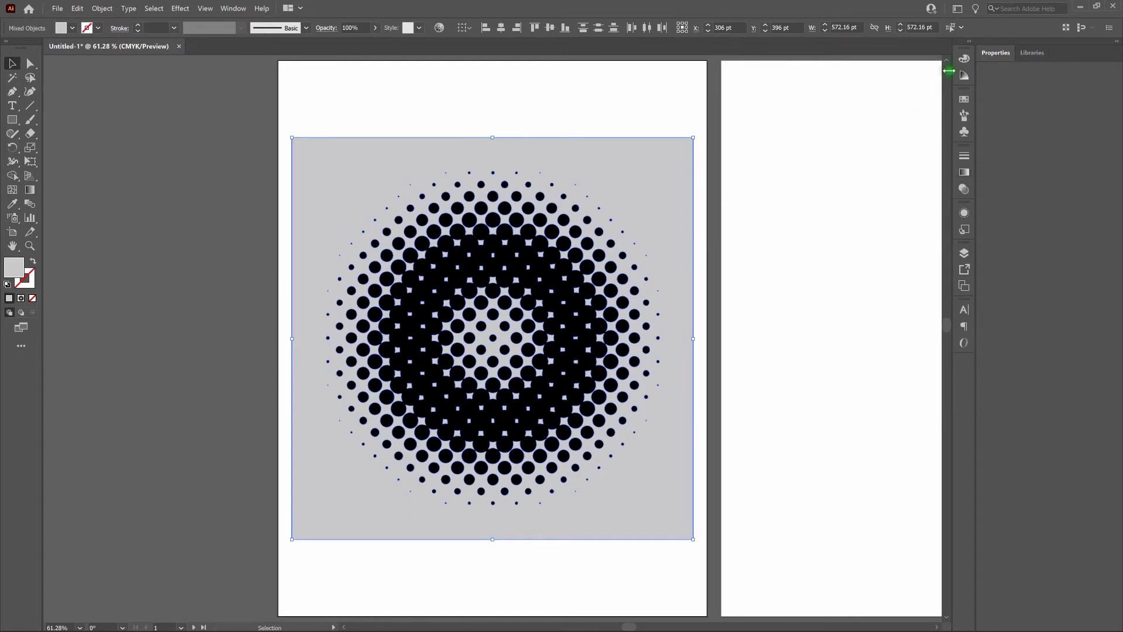
left_click(966, 58)
left_click(946, 53)
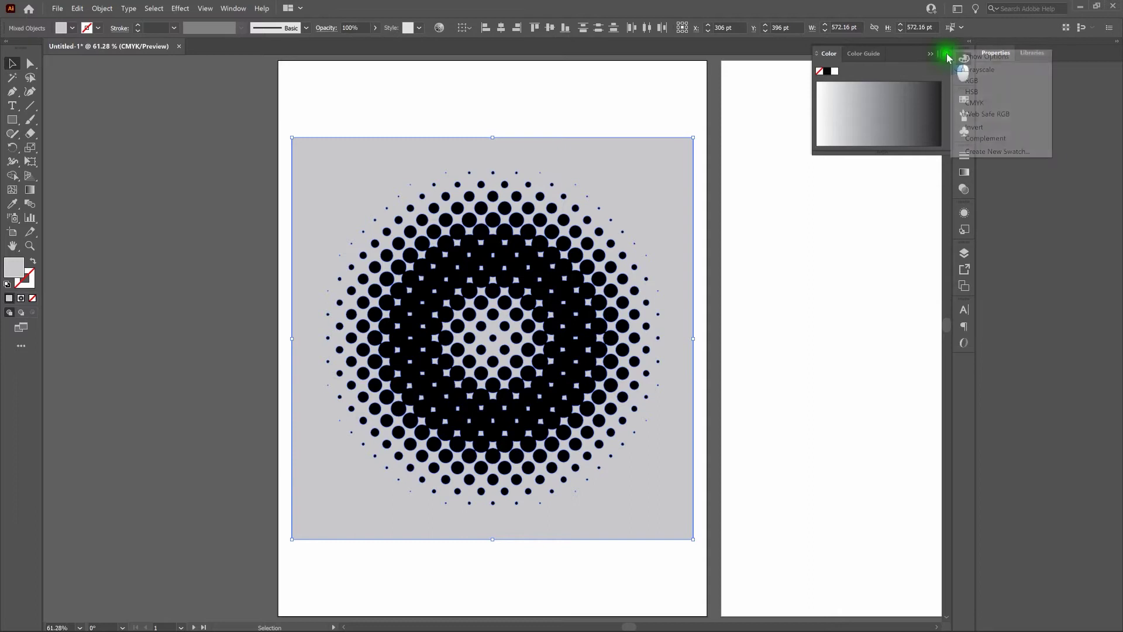
left_click(971, 105)
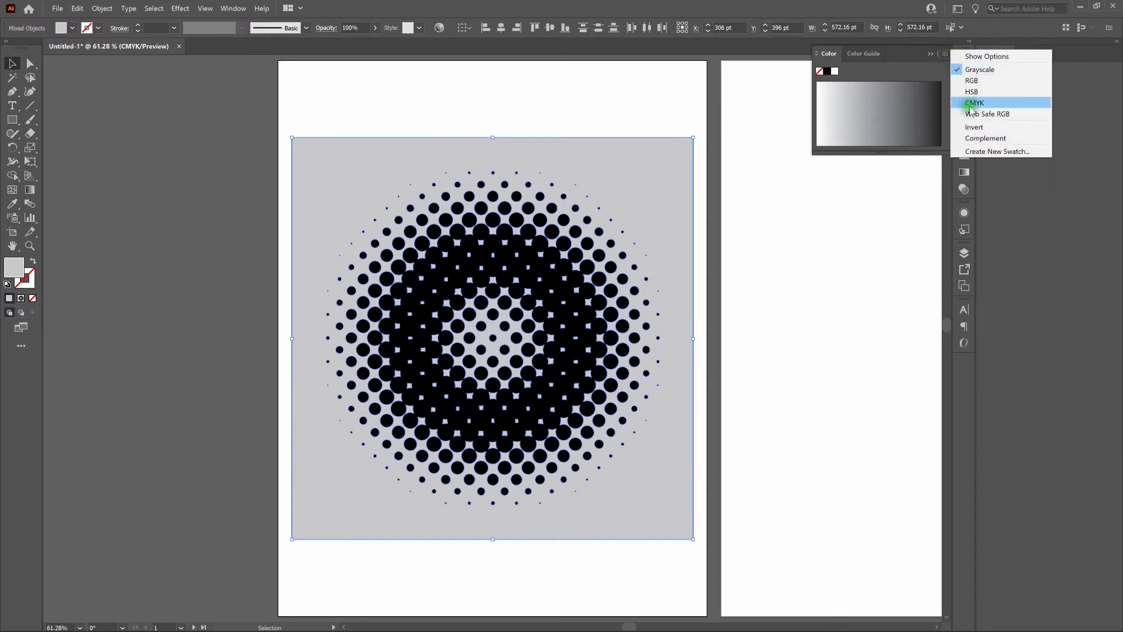
left_click(971, 106)
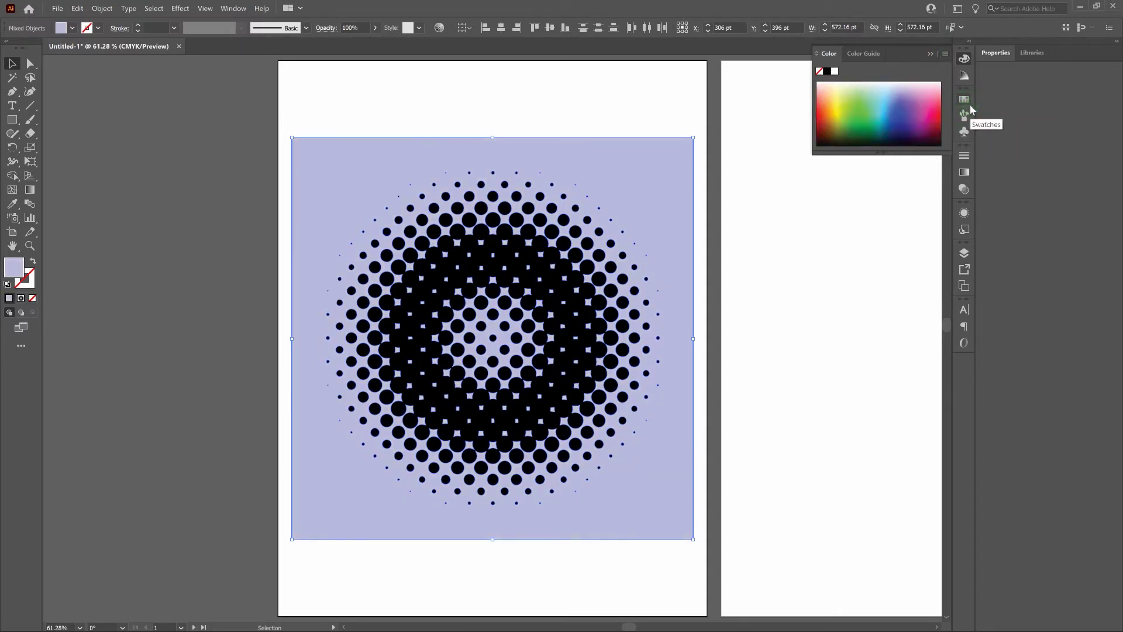
left_click(676, 105)
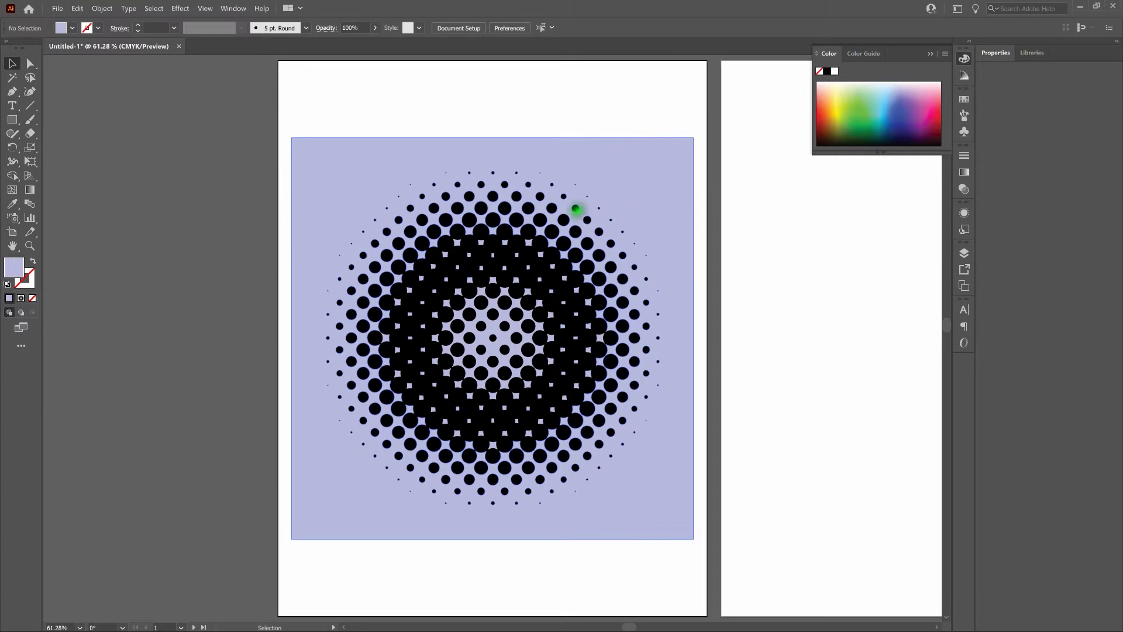
Step: Select all halftone dots sharing the black fill colour and recolour them dark blue, hex 050299
left_click(563, 219)
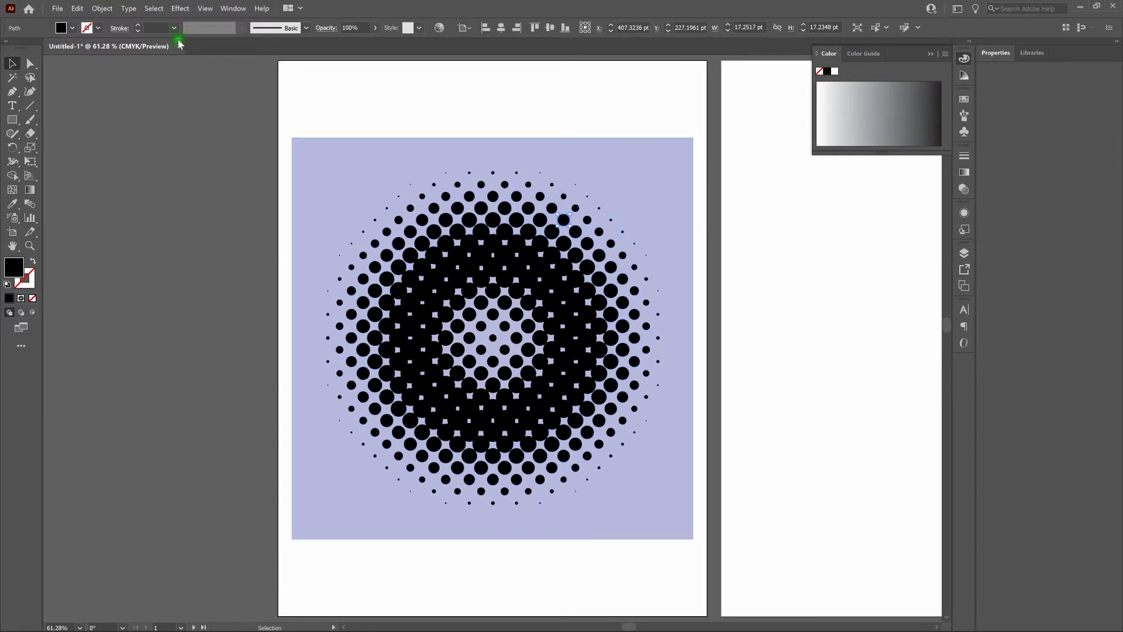
left_click(154, 8)
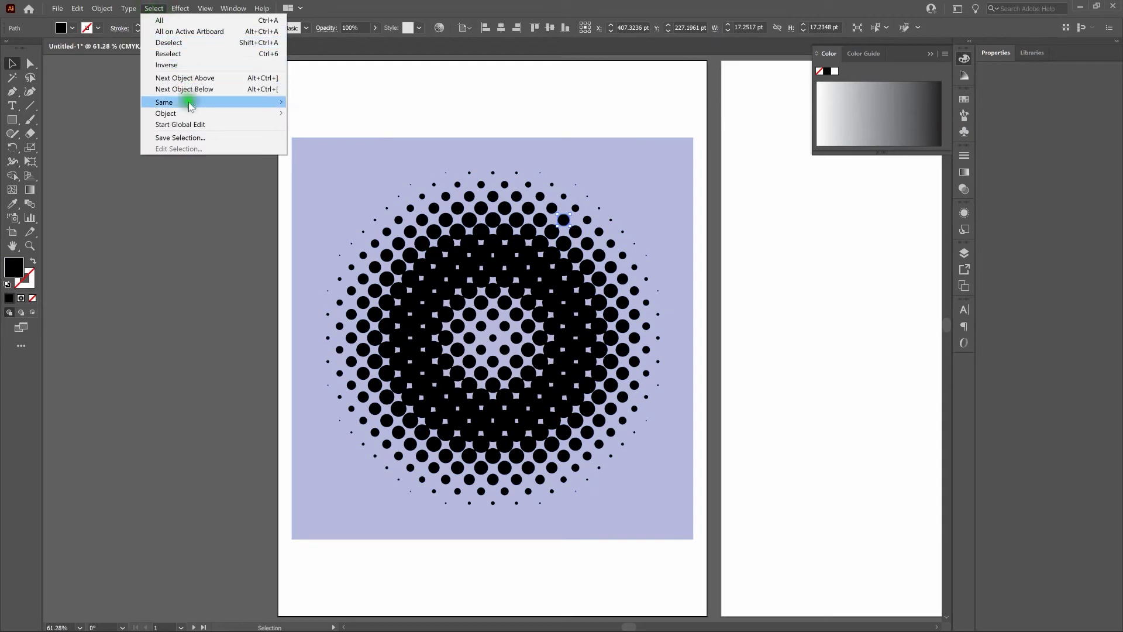
mouse_move(228, 103)
left_click(332, 148)
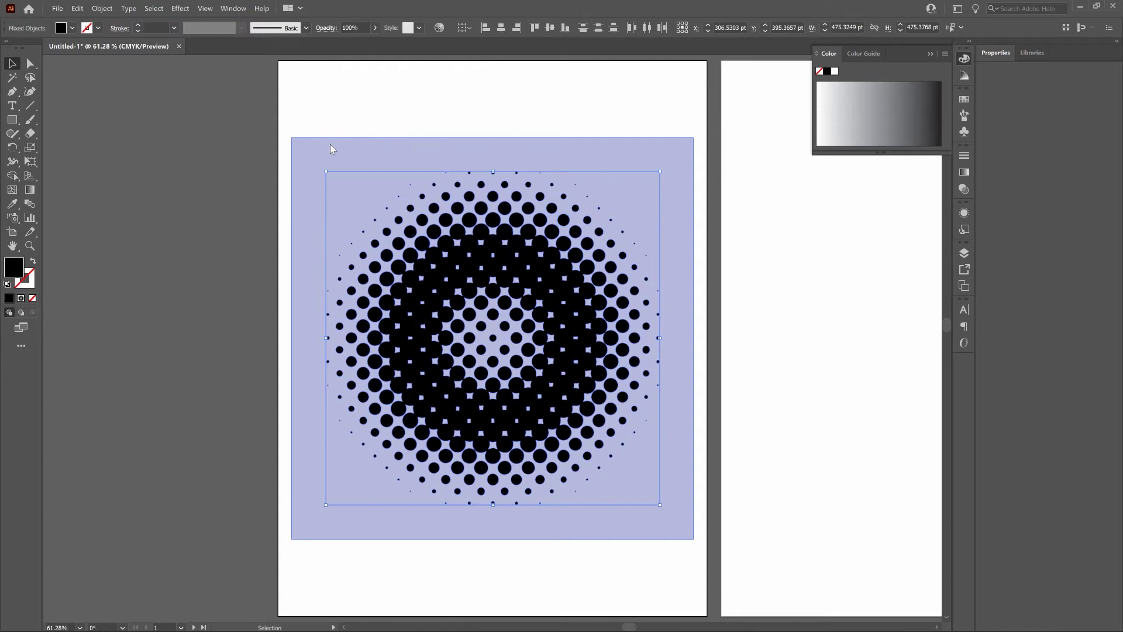
double_click(12, 268)
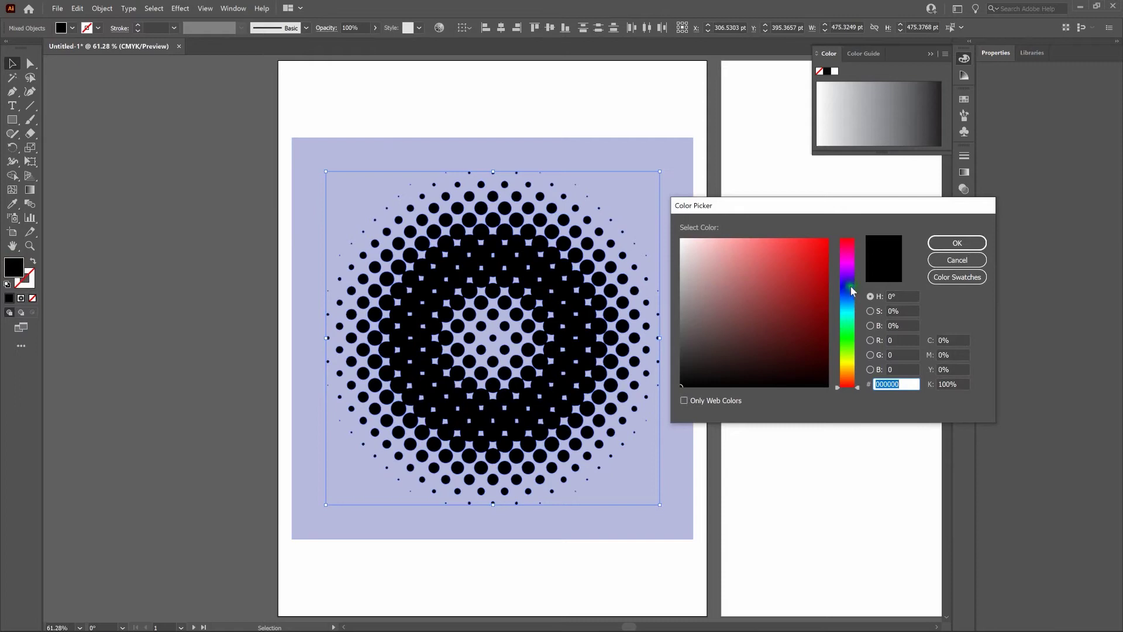
left_click(851, 286)
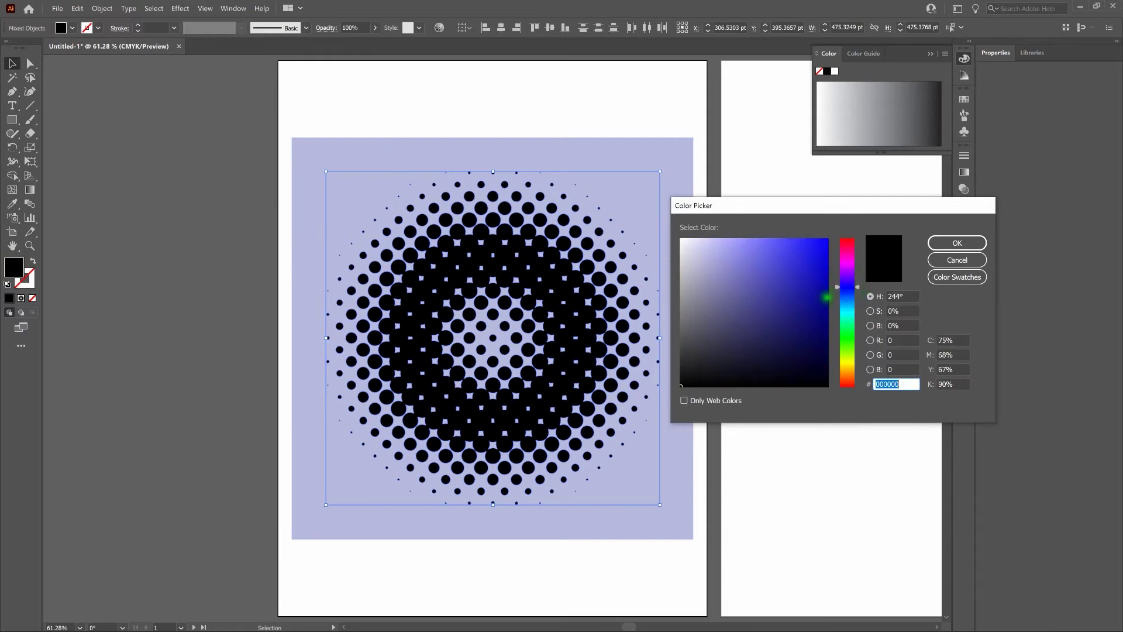
left_click(826, 298)
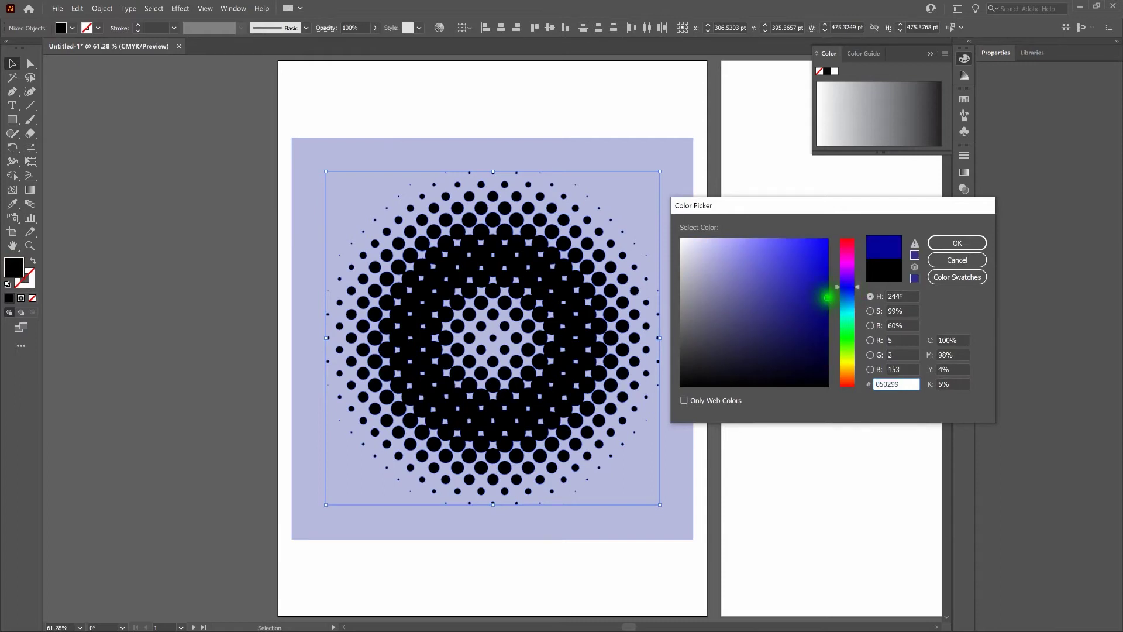
left_click(945, 247)
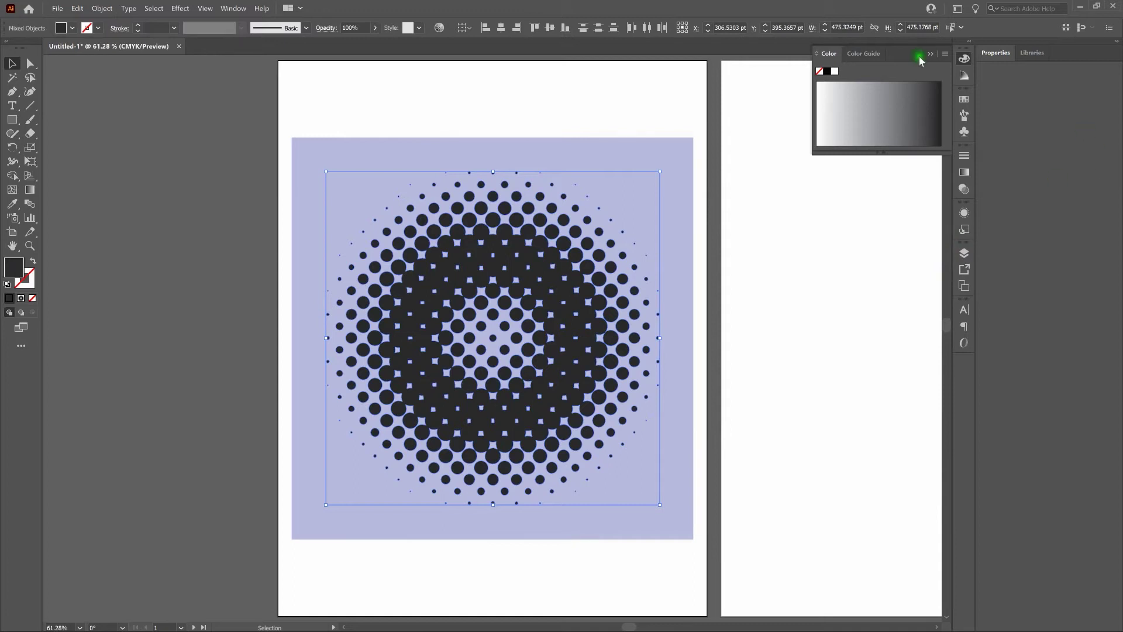
Step: Switch the colour mode of the selected halftone dots from Grayscale to CMYK and deselect them
left_click(946, 53)
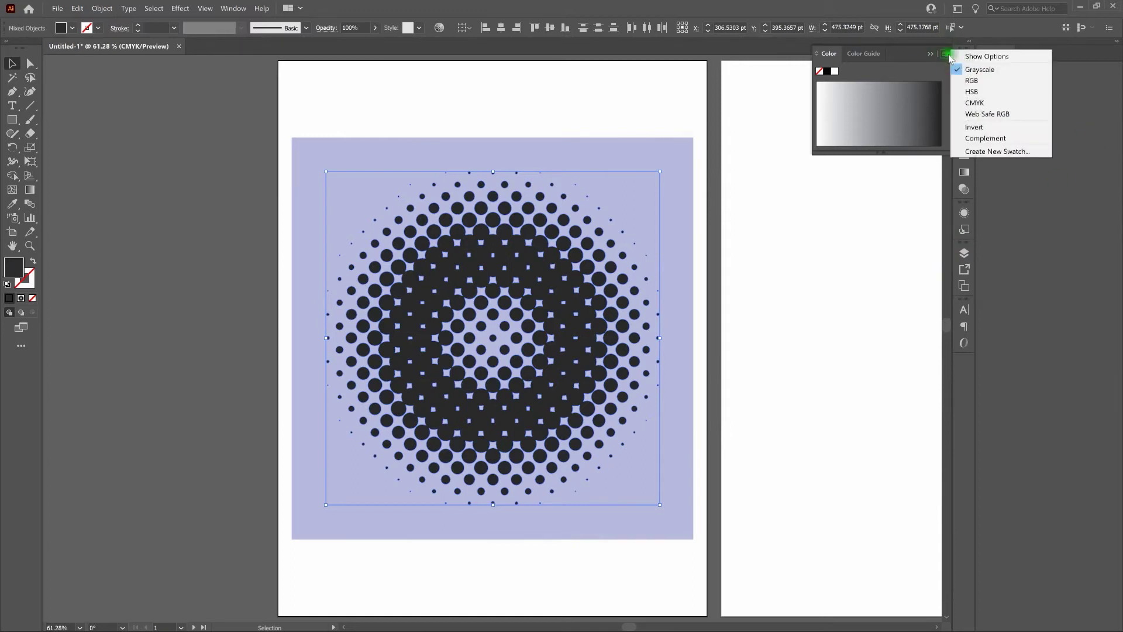
left_click(971, 102)
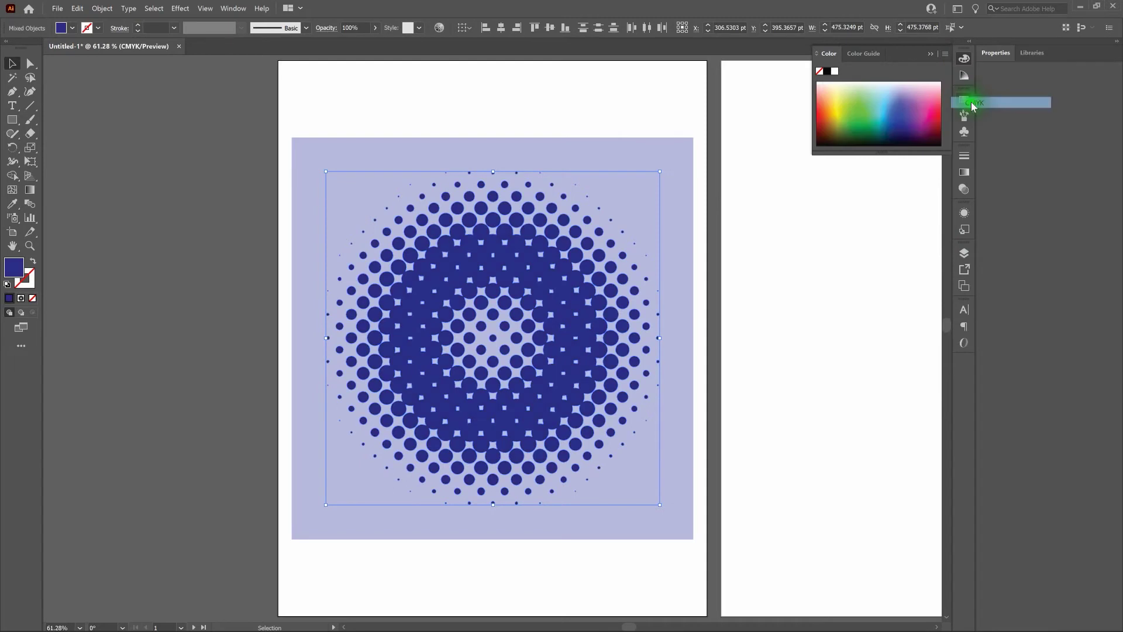
left_click(683, 89)
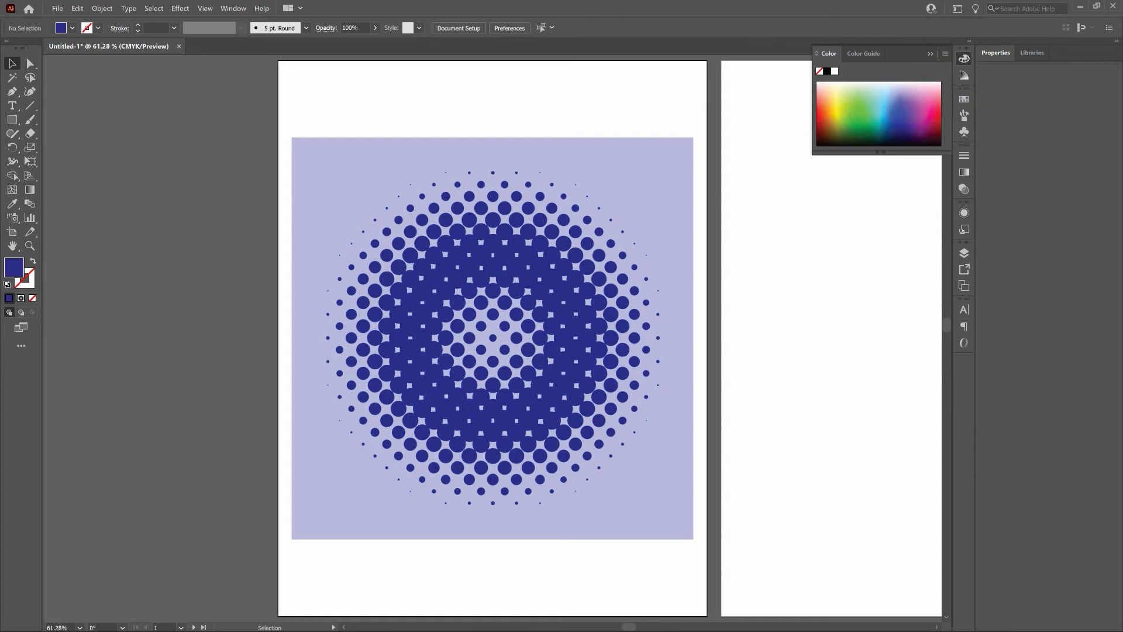
Step: Group the whole two-colour halftone artwork, dots and background together, and deselect it
left_click_drag(257, 131, 707, 556)
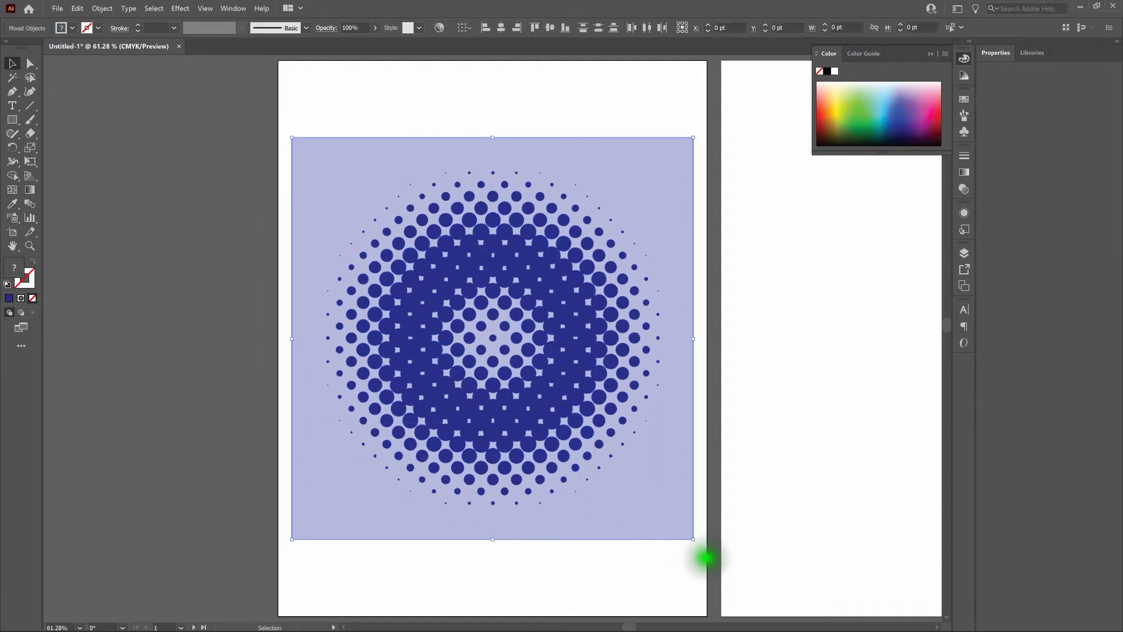
left_click(103, 8)
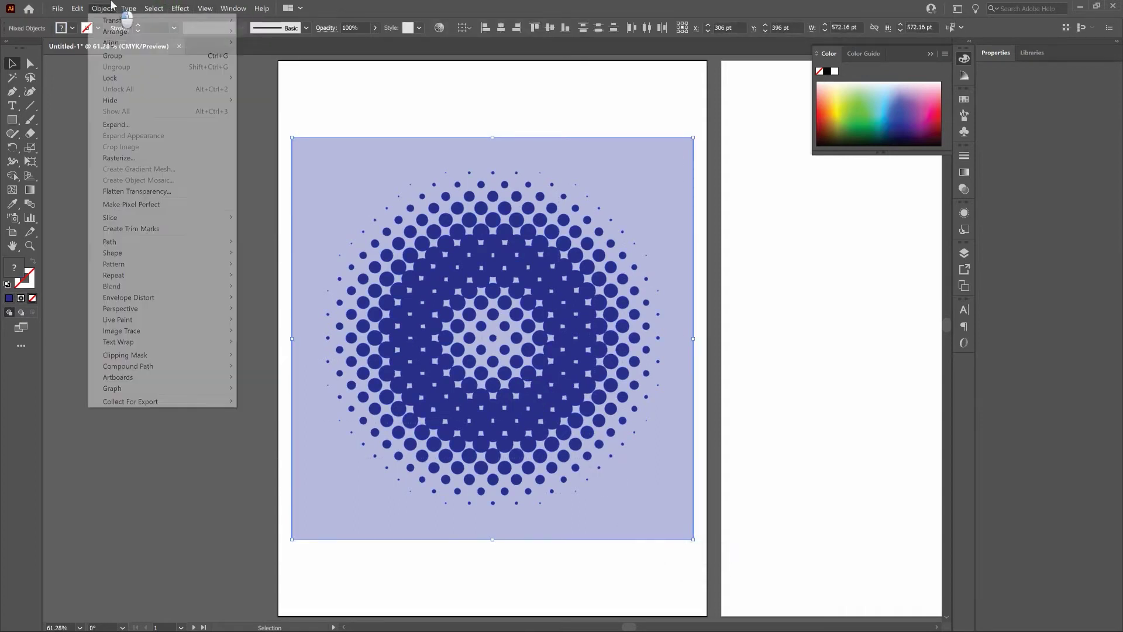
left_click(125, 56)
left_click(320, 94)
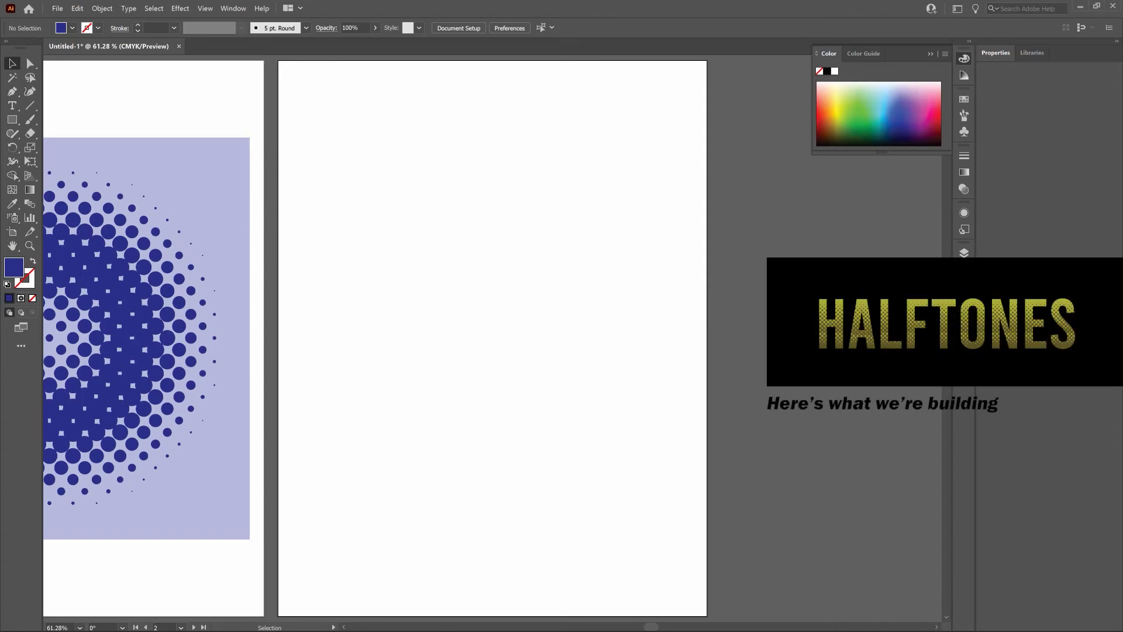
Step: Add a point text object reading "Halftones" on the second artboard
key("t")
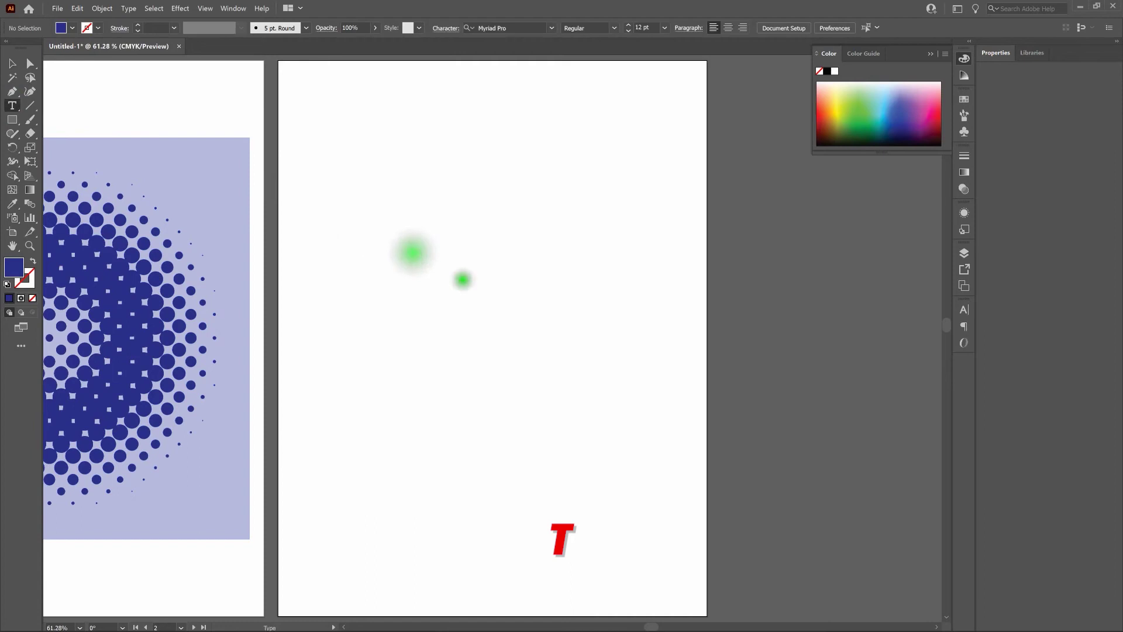
left_click(462, 278)
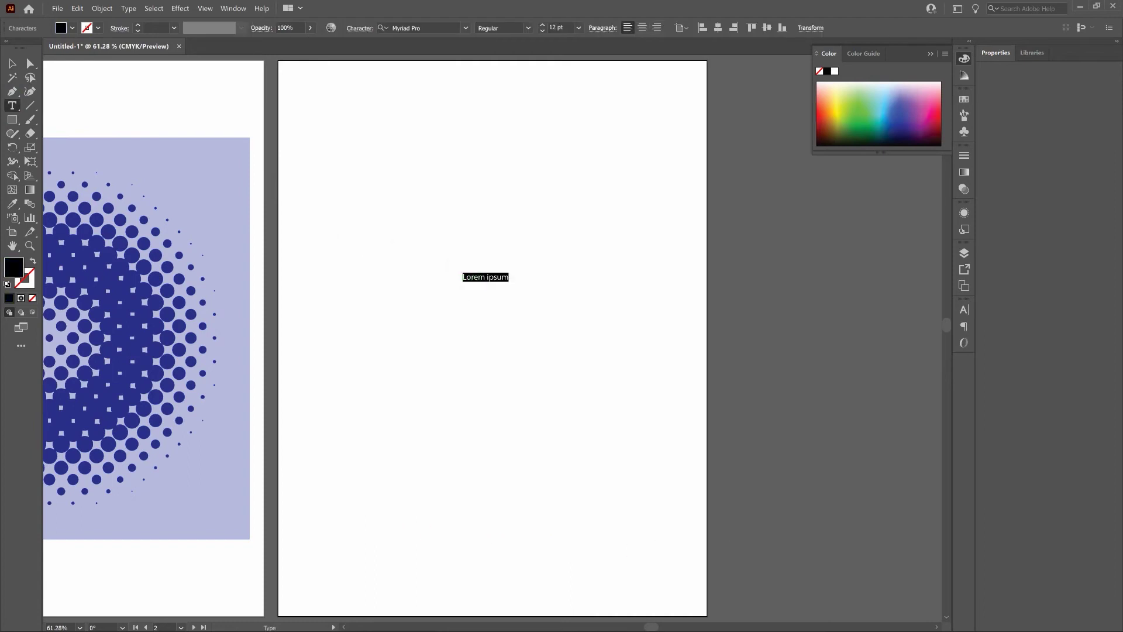
type("Halftones")
key("Escape")
key("Return")
Step: Set the Halftones text in the Bebas Regular font at 120 pt
left_click(436, 28)
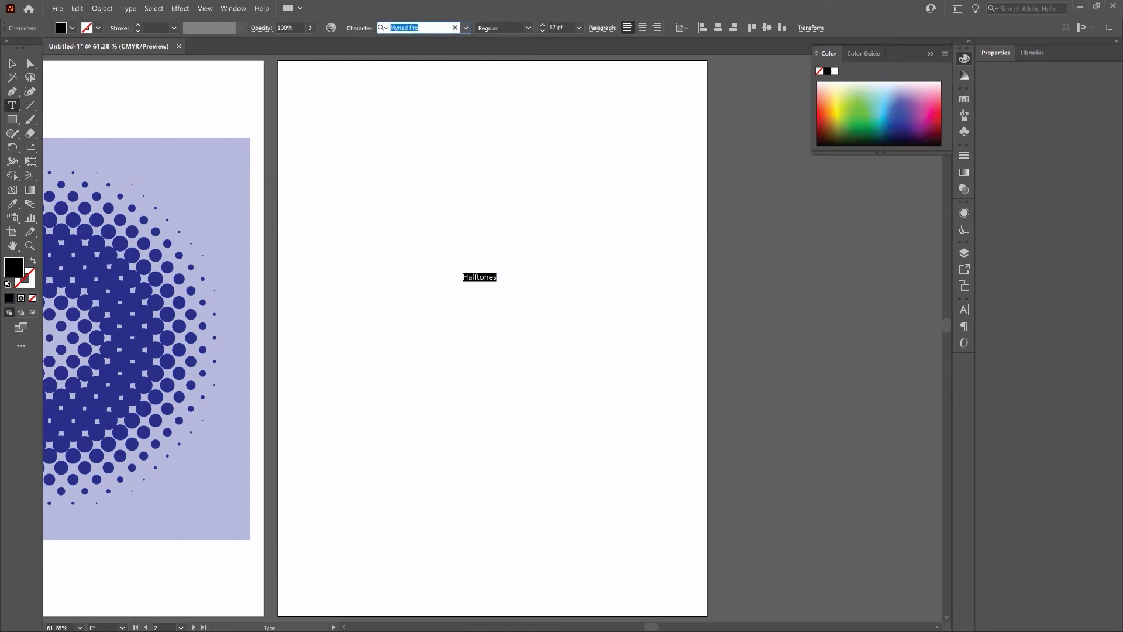
type("beb")
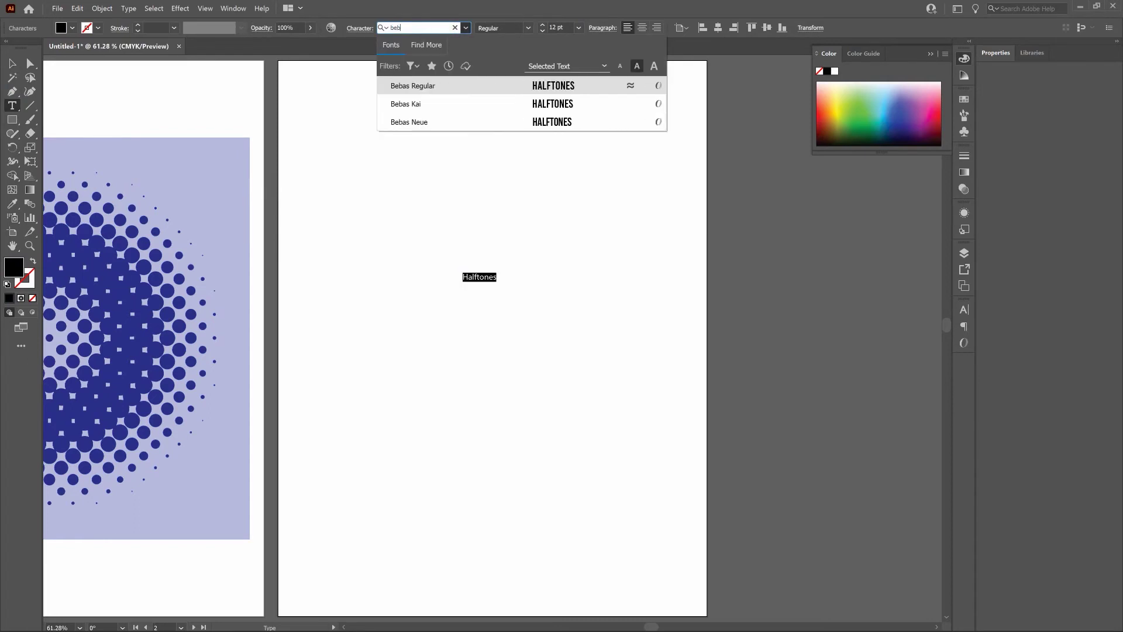
key("Return")
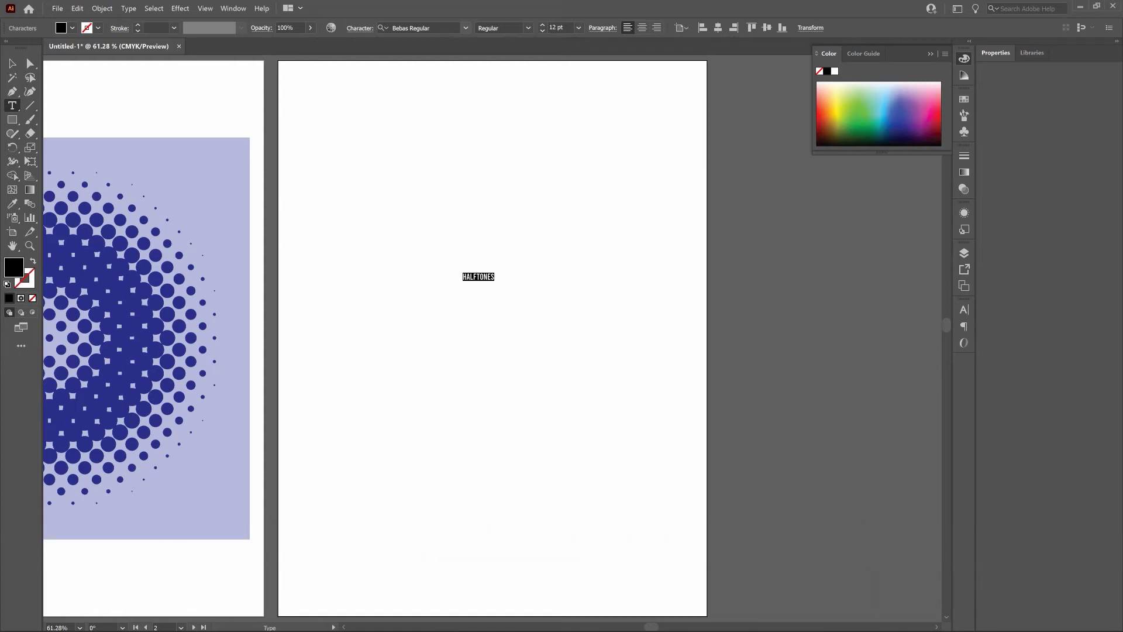
double_click(555, 27)
type("120")
key("Return")
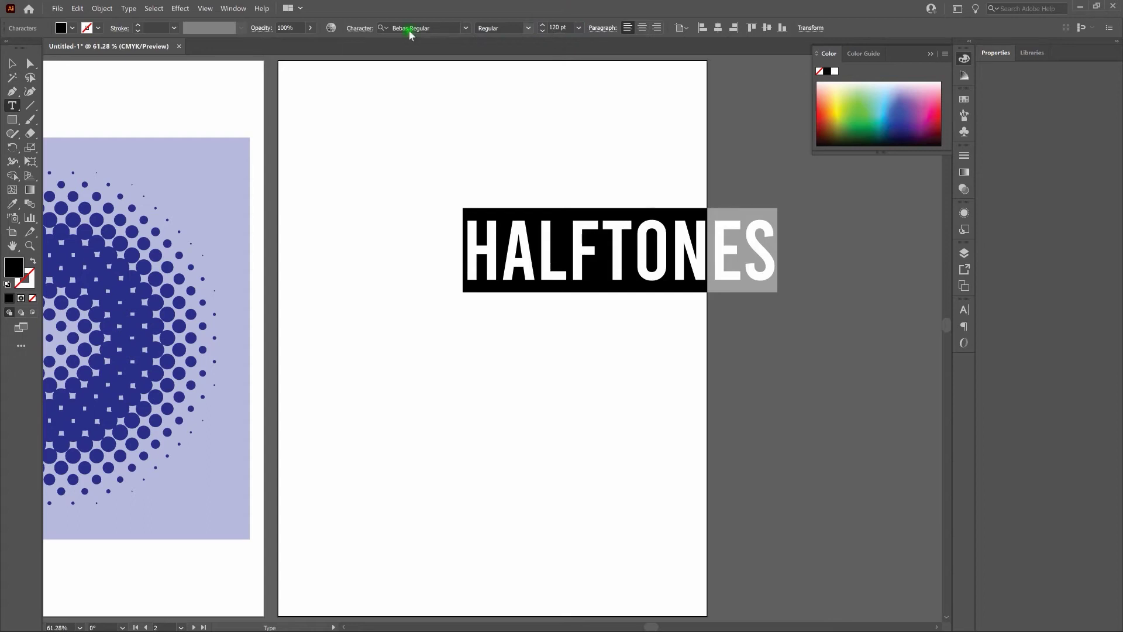
Step: Centre the Halftones text horizontally and vertically on the second artboard and deselect it
left_click(12, 63)
key("v")
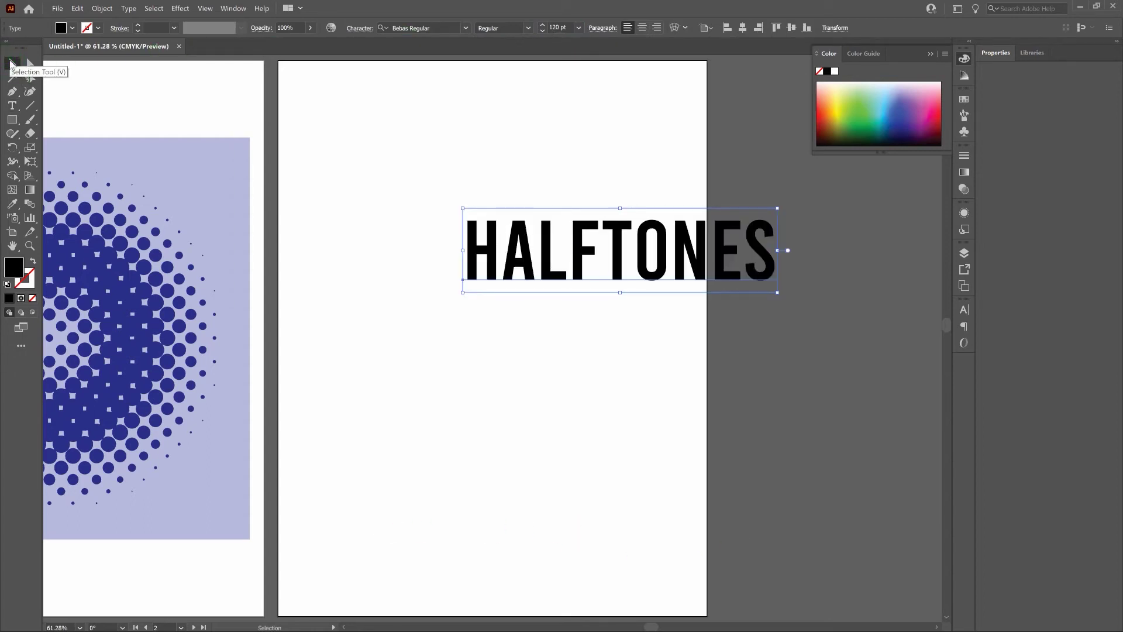
left_click(743, 27)
left_click(792, 27)
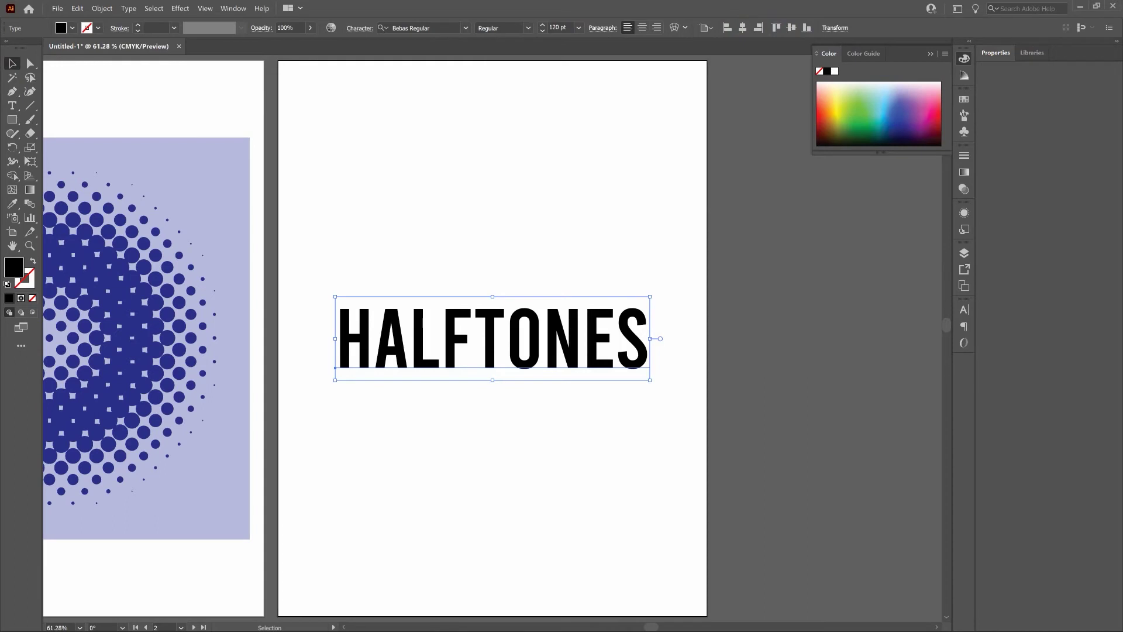
left_click(637, 135)
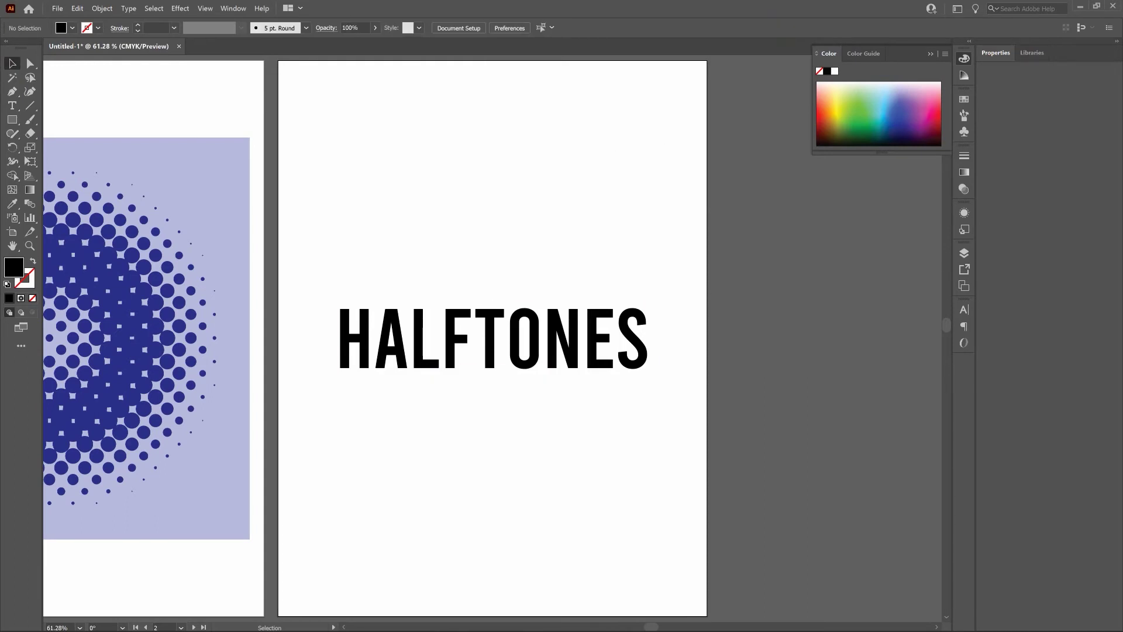
Step: Draw a rectangle about 499 by 129 pt below the Halftones text and fill it with a vertical White, Black gradient, black at the bottom
left_click(12, 120)
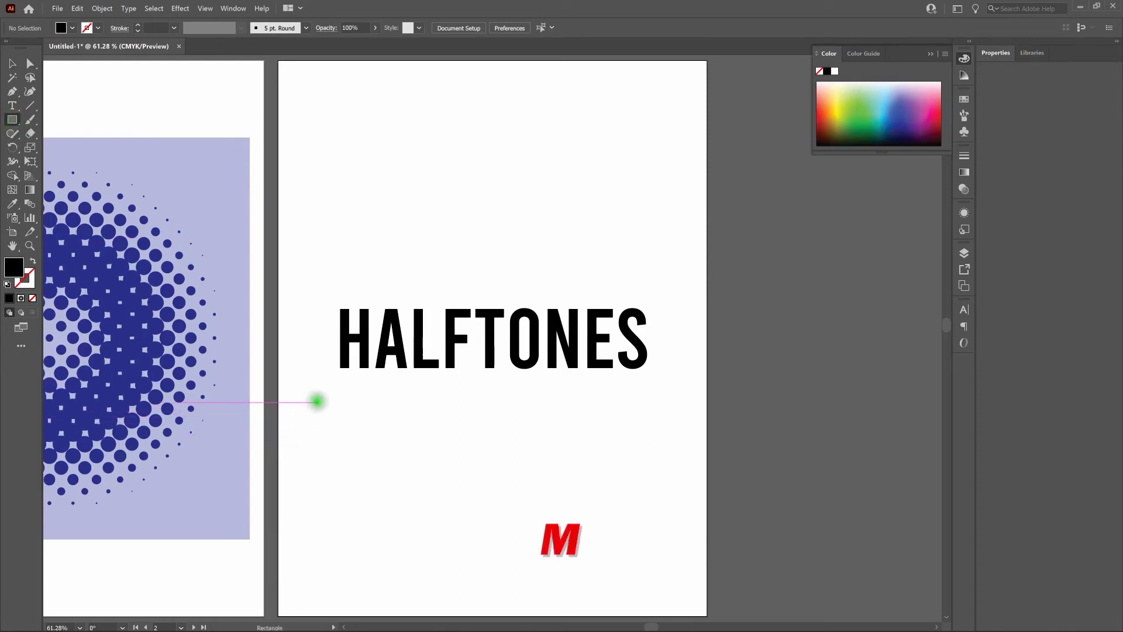
left_click_drag(316, 401, 668, 494)
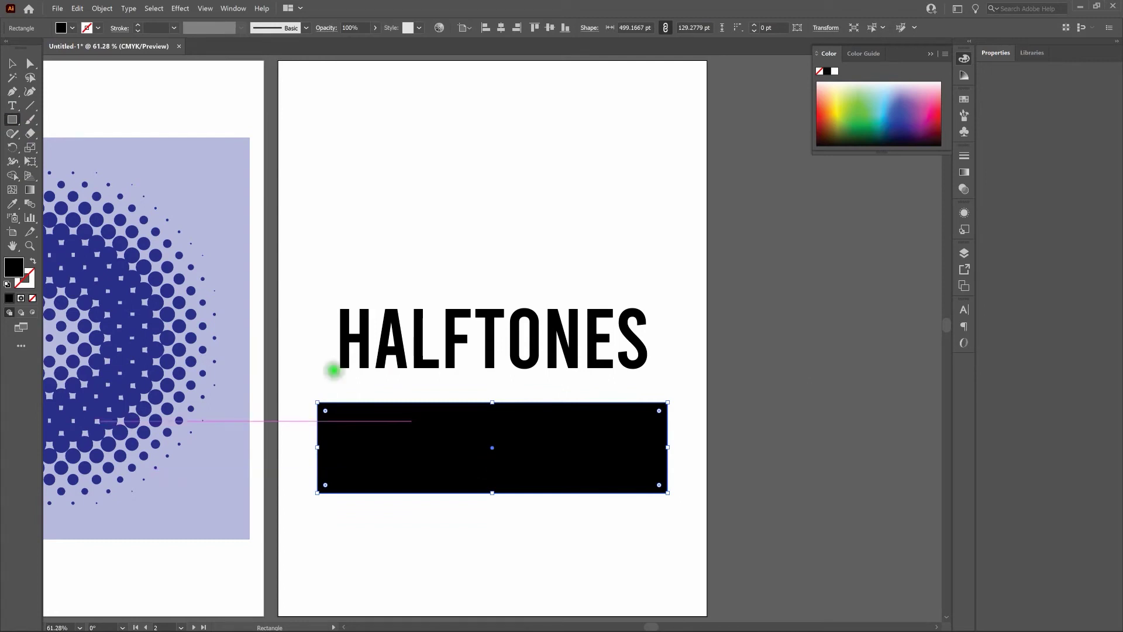
left_click(31, 190)
left_click(30, 190)
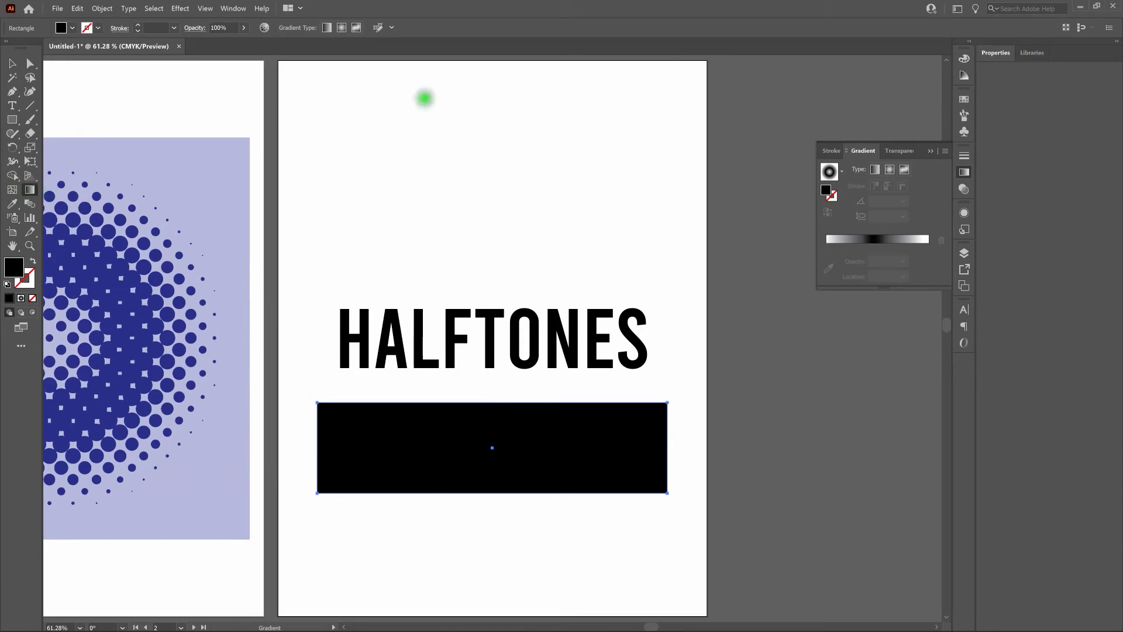
left_click(842, 170)
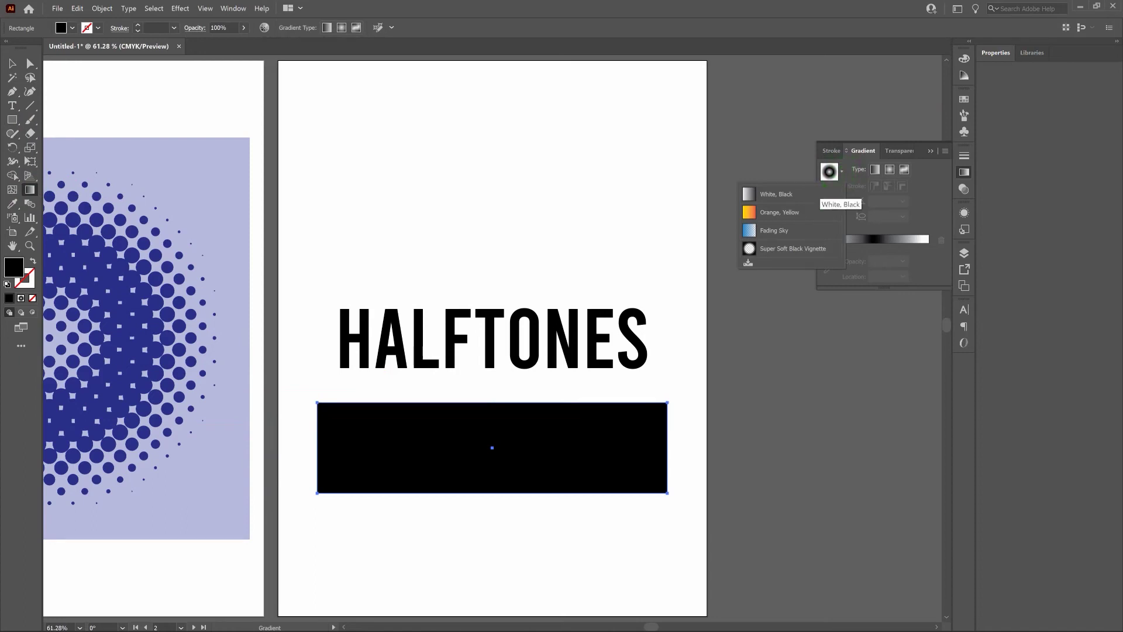
left_click(821, 194)
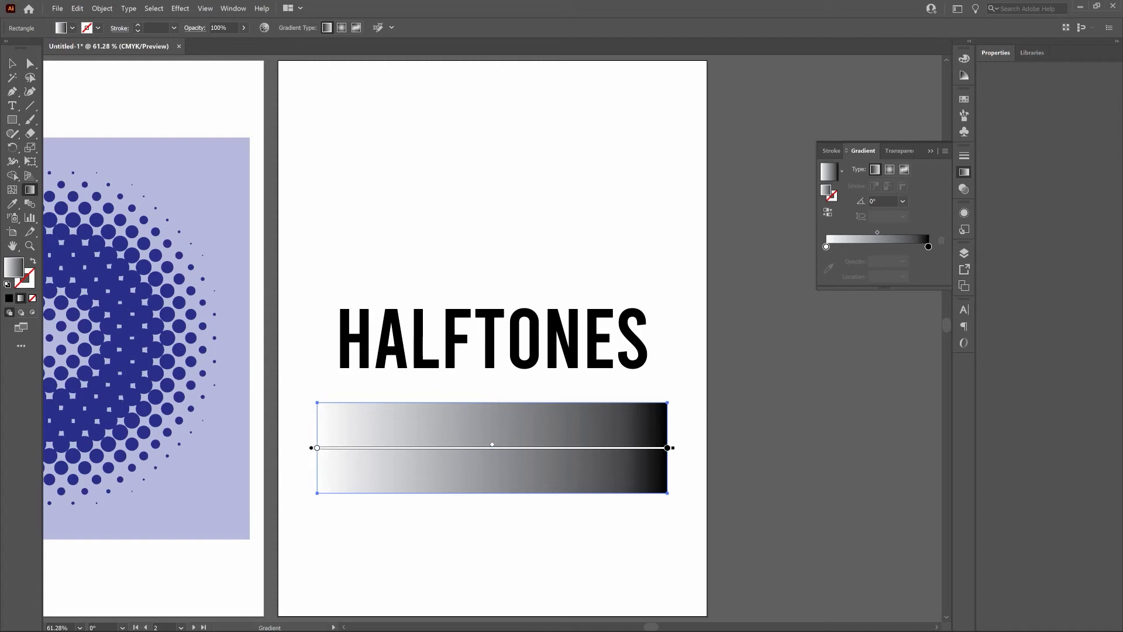
left_click_drag(689, 417, 689, 465)
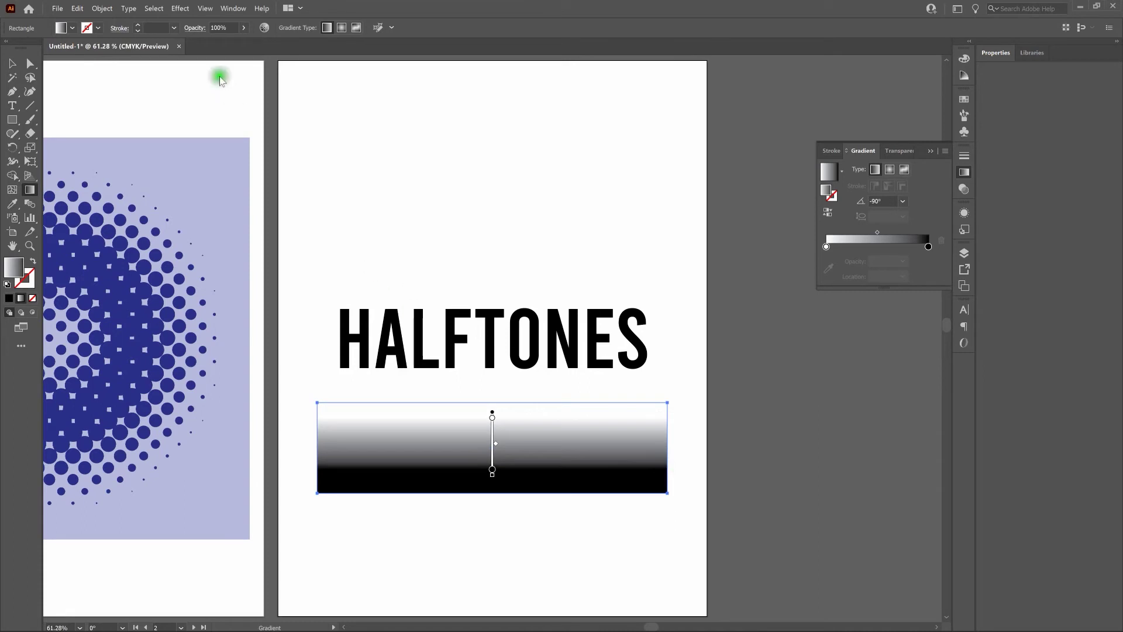
Step: Apply the Color Halftone effect to the gradient rectangle with a 14-pixel maximum radius and 45-degree screen angles
left_click(180, 8)
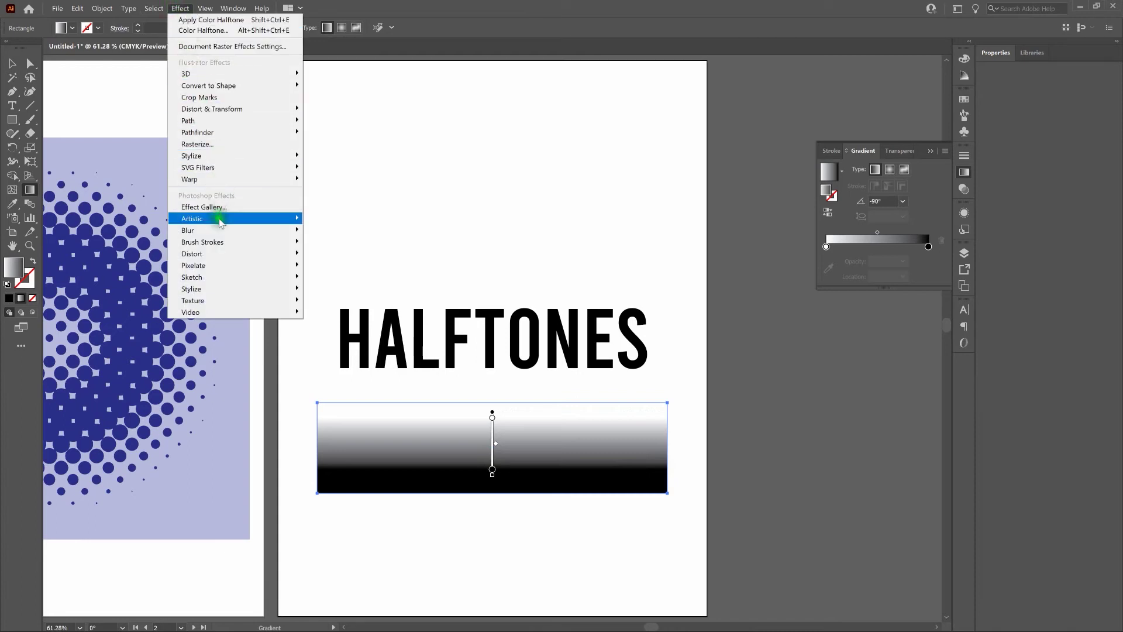
mouse_move(231, 268)
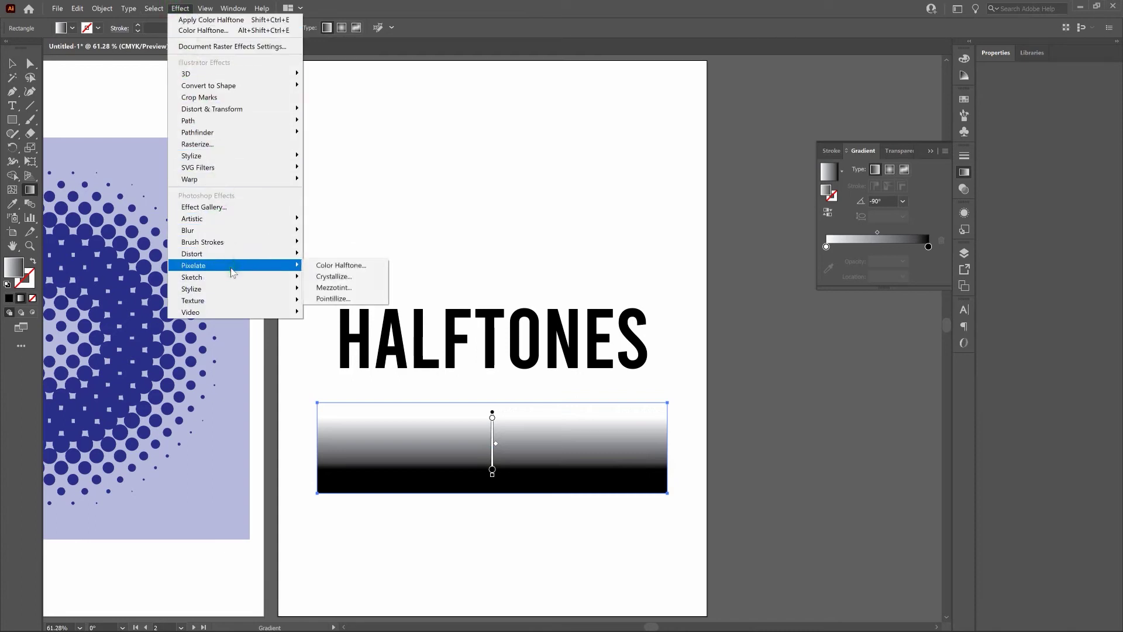
left_click(321, 266)
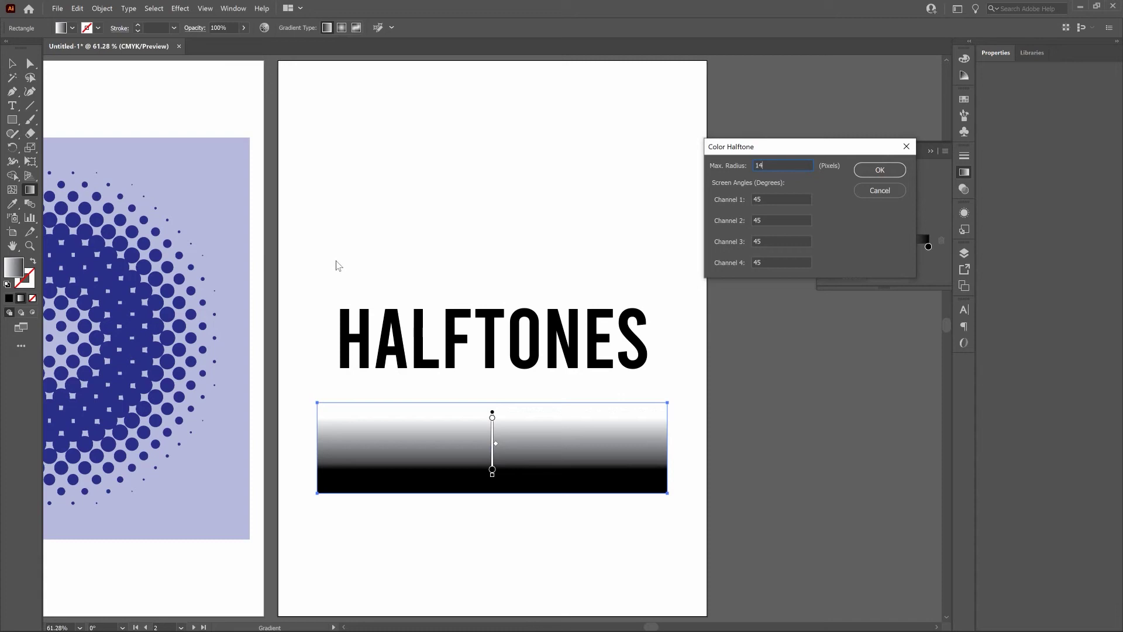
left_click(880, 170)
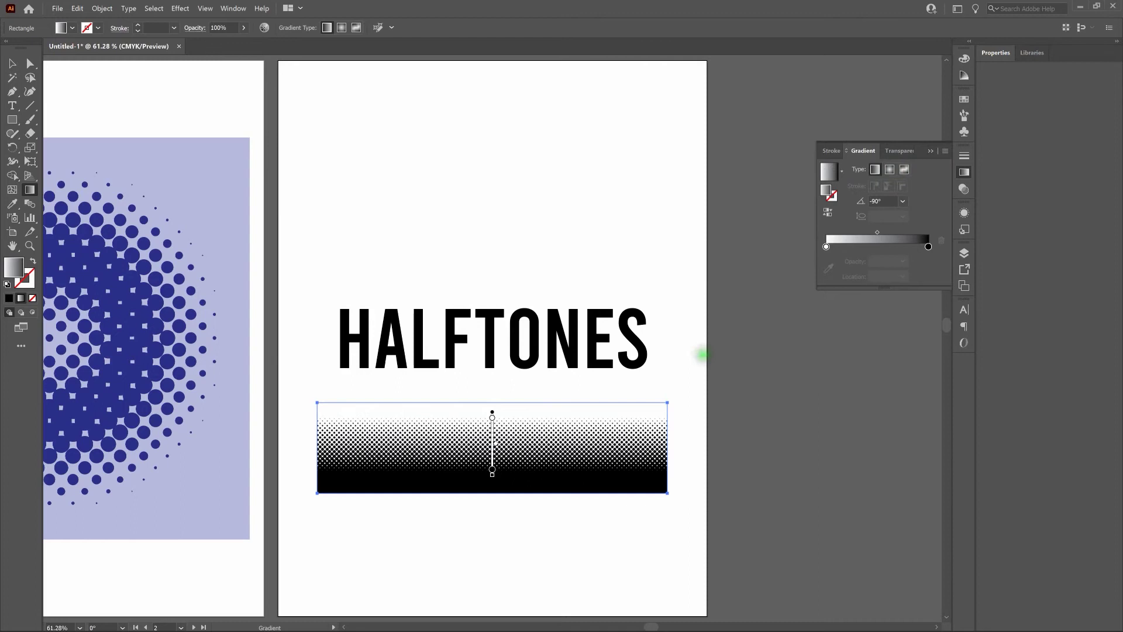
Step: Rasterize the halftone rectangle in CMYK at 600 ppi with a white background
key("v")
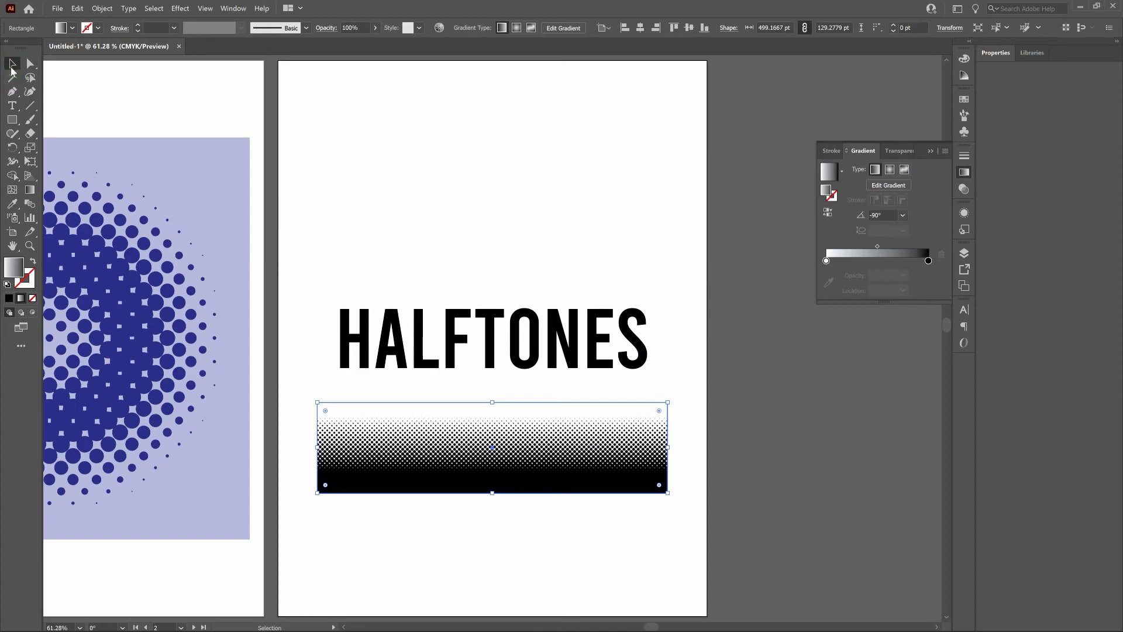
left_click(102, 9)
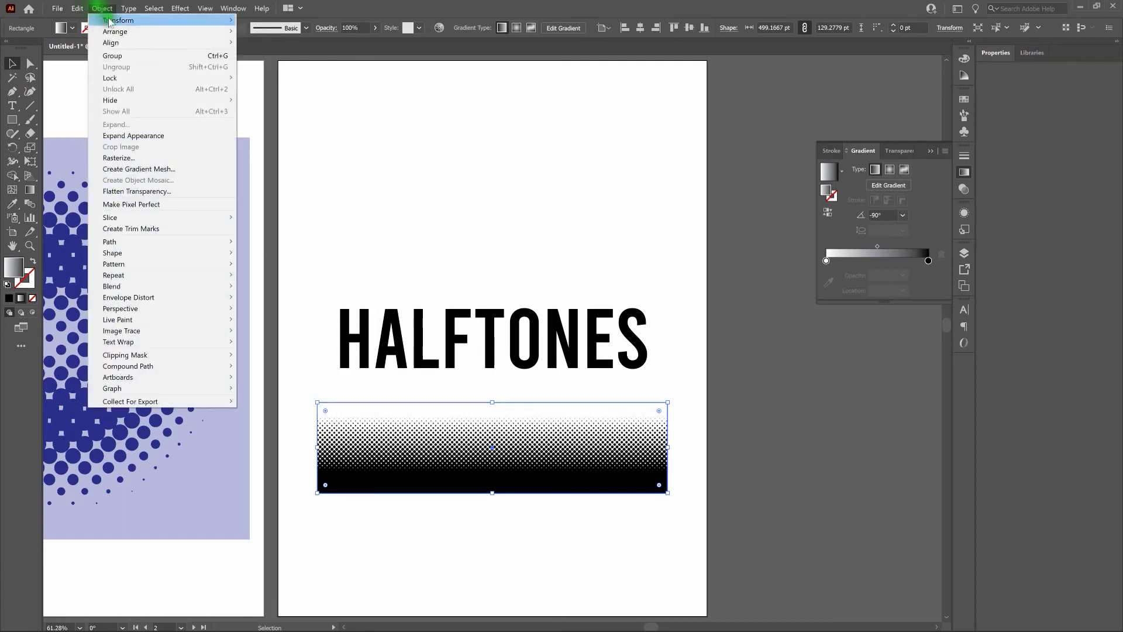
left_click(147, 158)
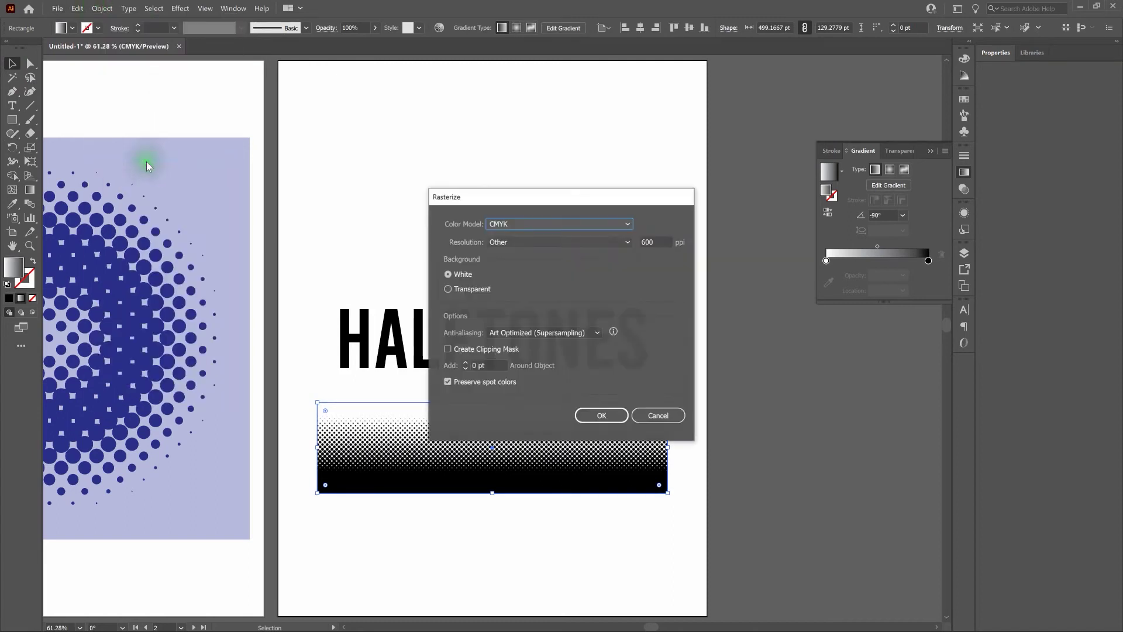
left_click(523, 240)
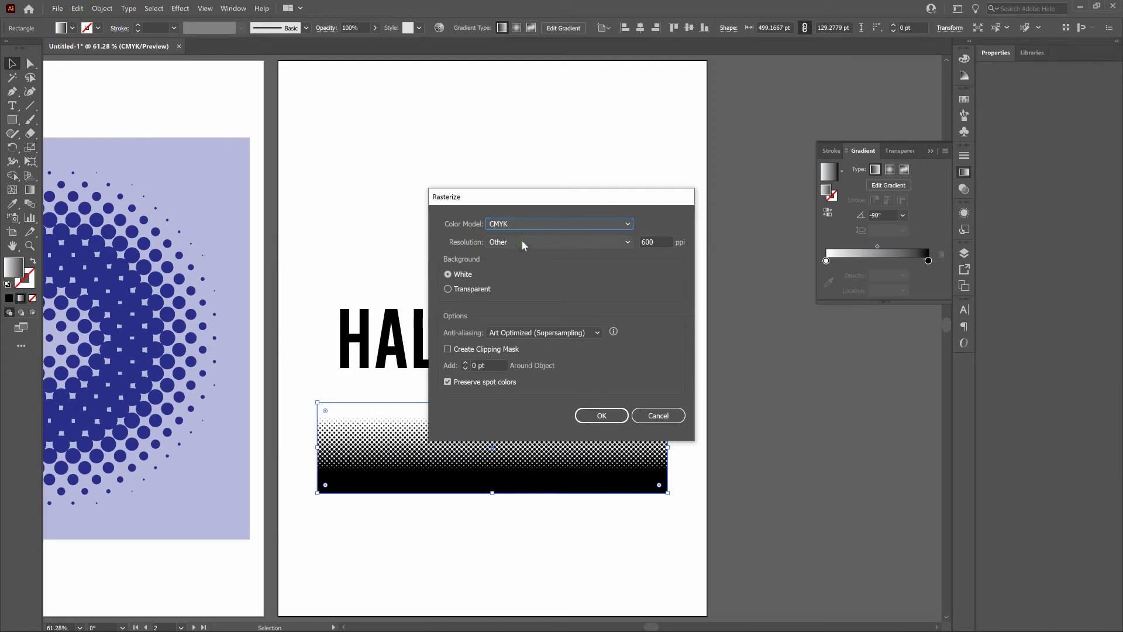
left_click(492, 266)
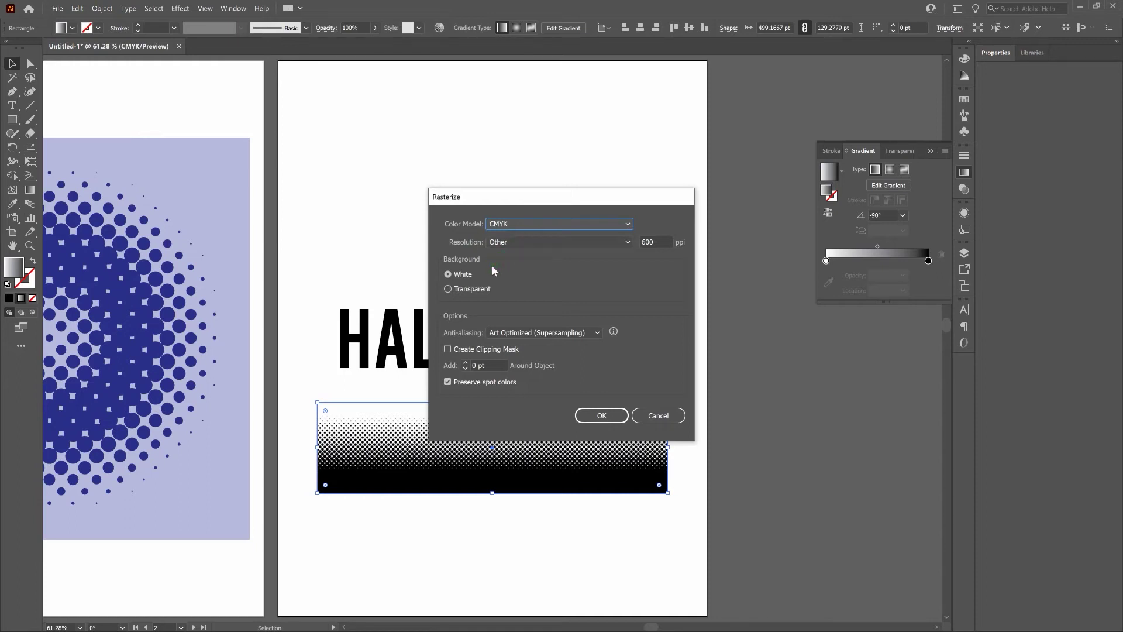
left_click(592, 414)
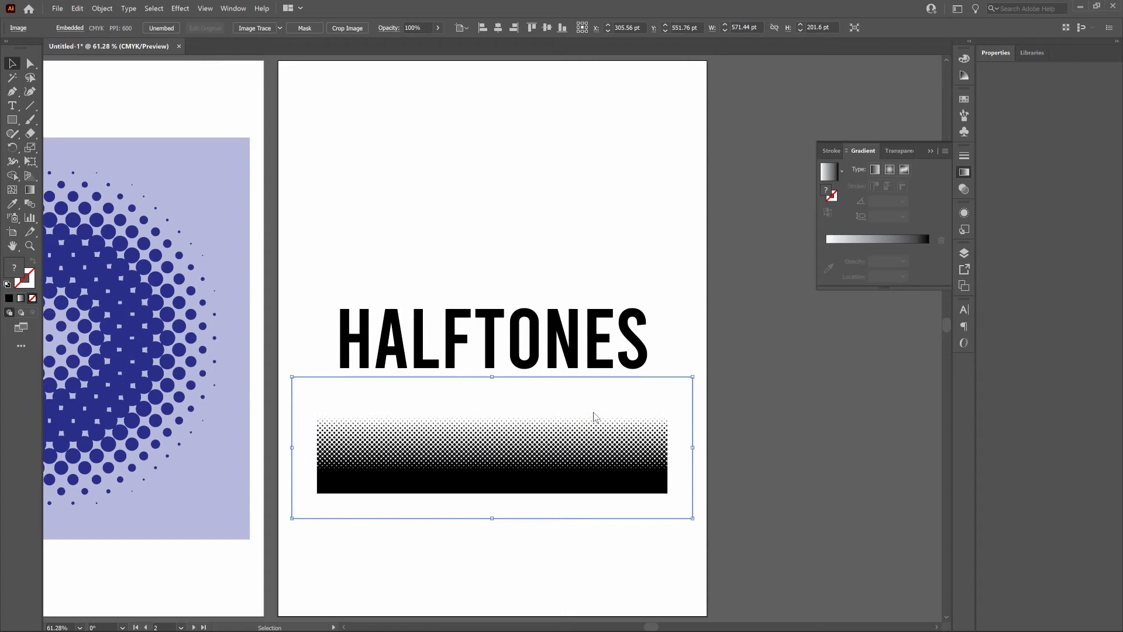
Step: Image-trace the rasterized halftone strip and expand it into vector shapes
left_click(103, 8)
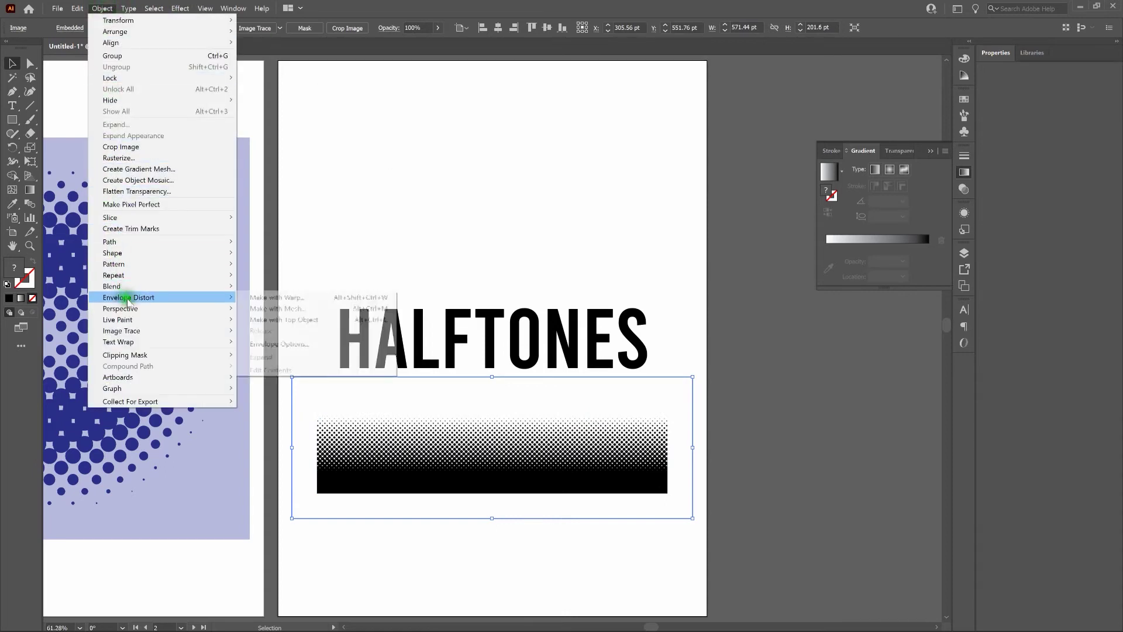
mouse_move(138, 331)
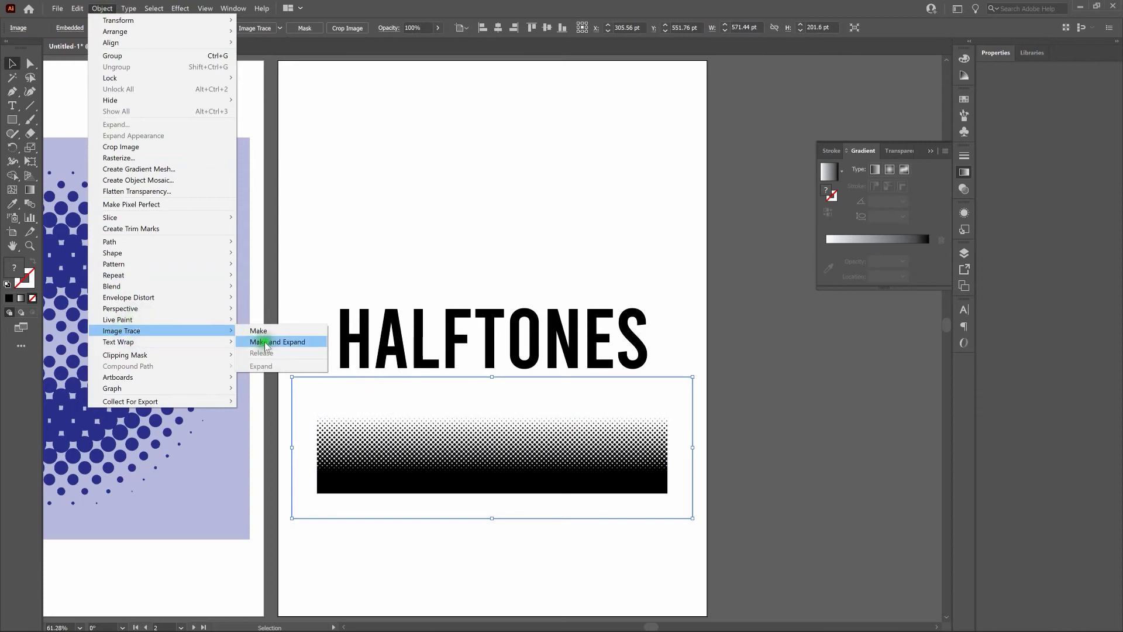
left_click(268, 343)
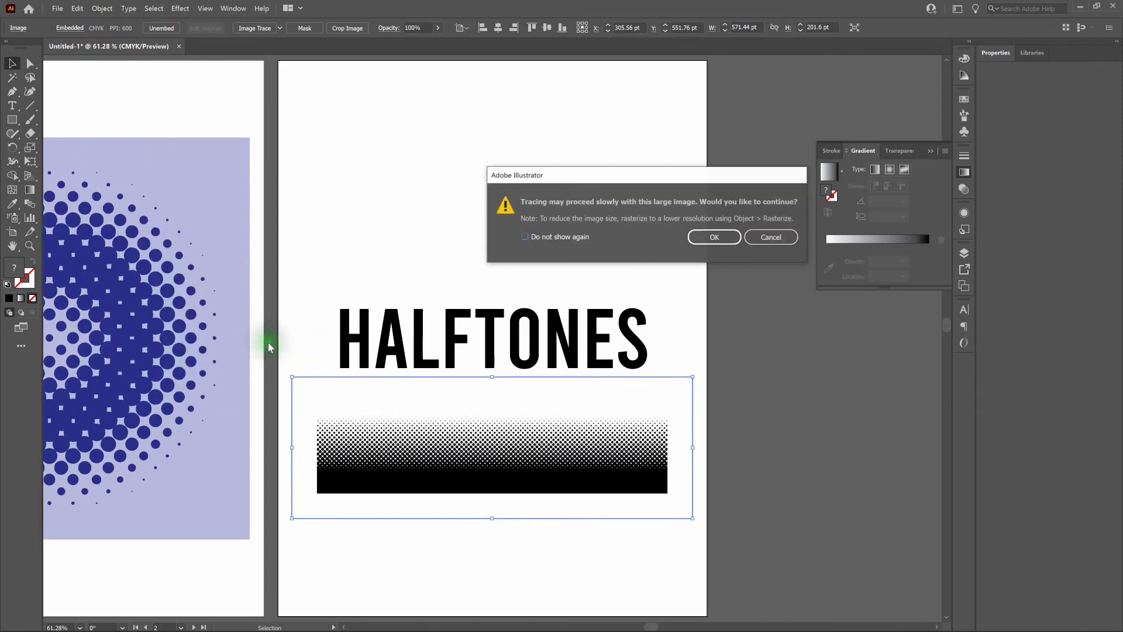
left_click(737, 238)
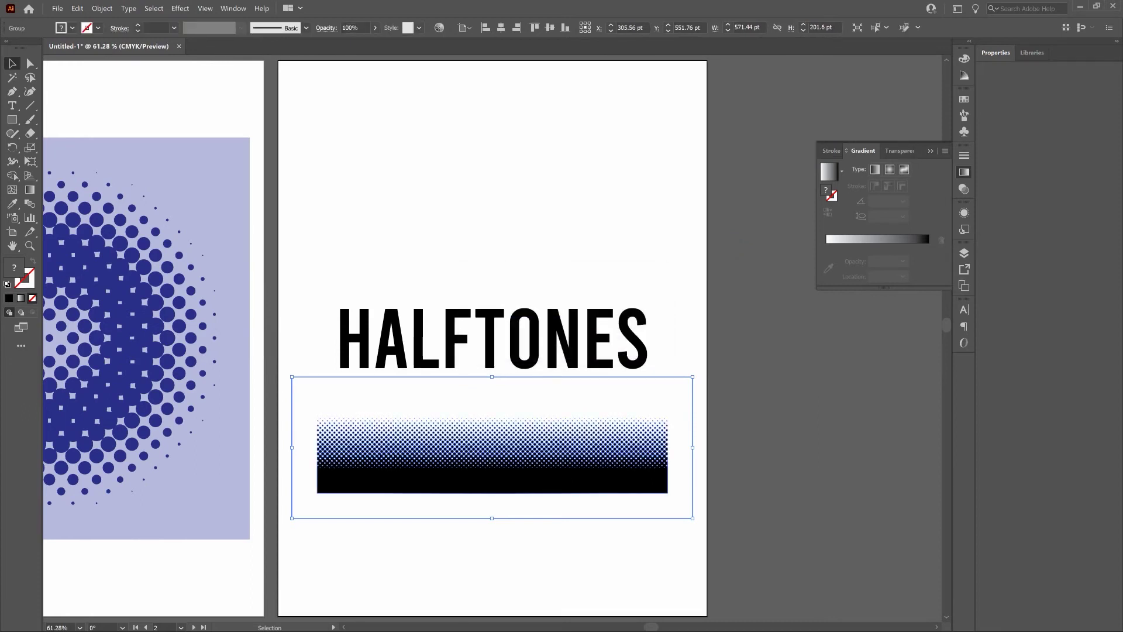
Step: Ungroup the traced halftone strip and deselect it
left_click(102, 8)
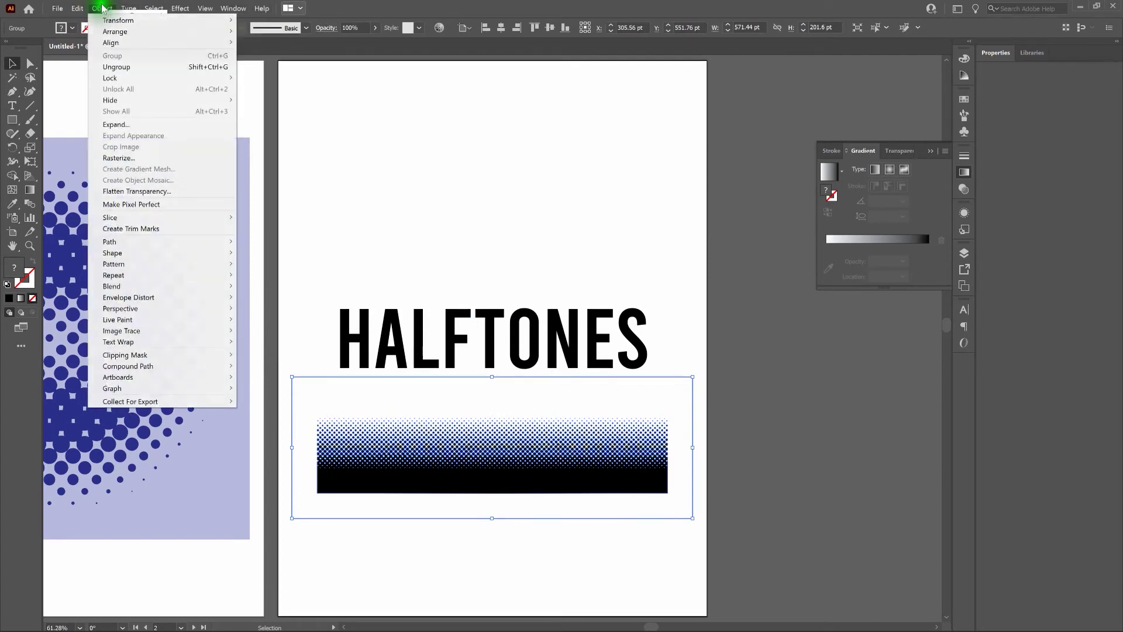
left_click(116, 67)
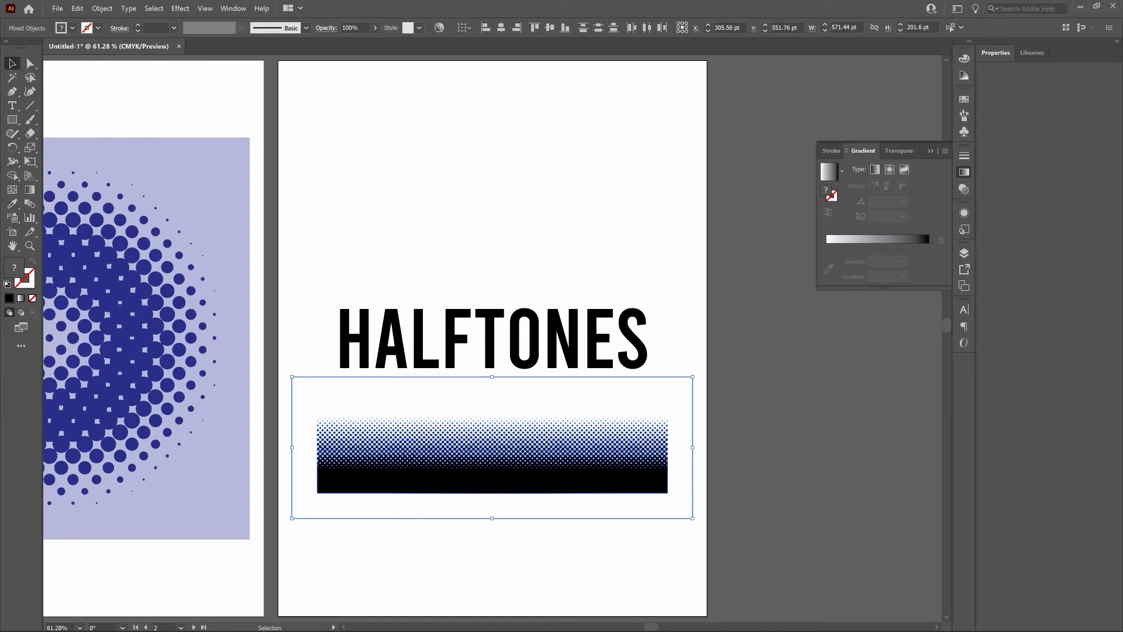
left_click(677, 339)
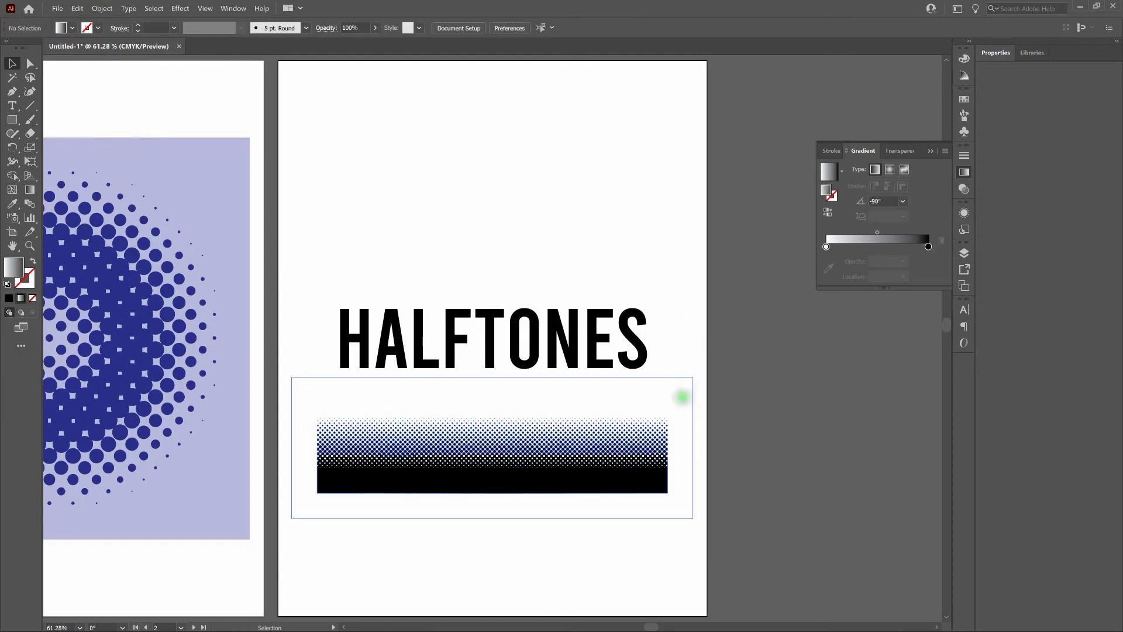
Step: Select every object with the same white fill colour as the strip's background and set the fill to b2a904
left_click(677, 394)
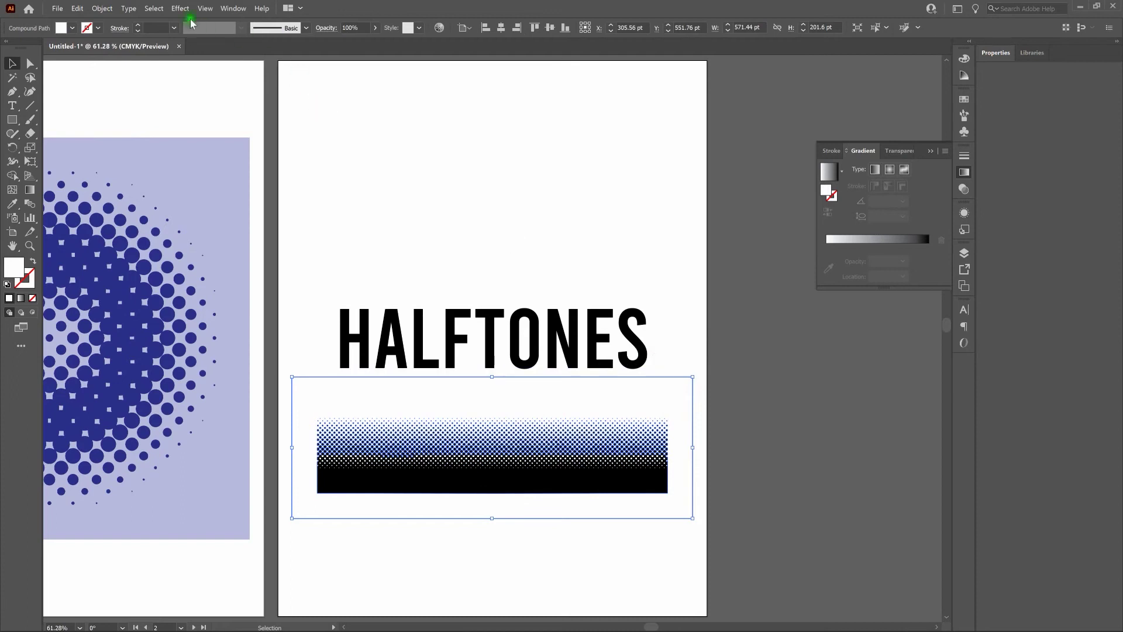
left_click(155, 9)
mouse_move(186, 100)
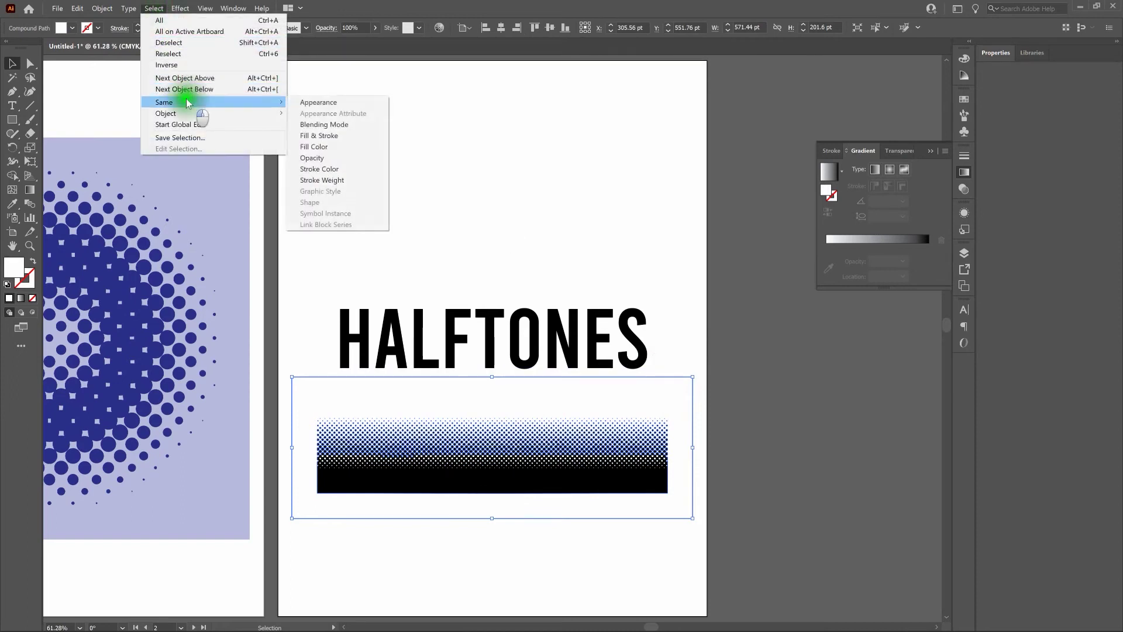
left_click(328, 145)
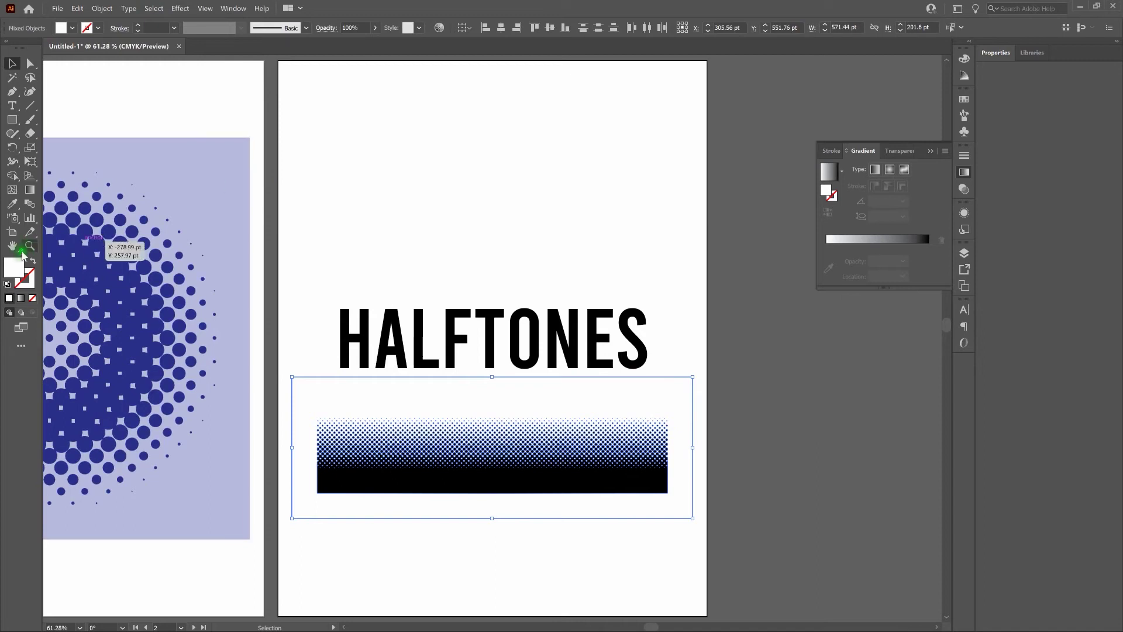
double_click(15, 268)
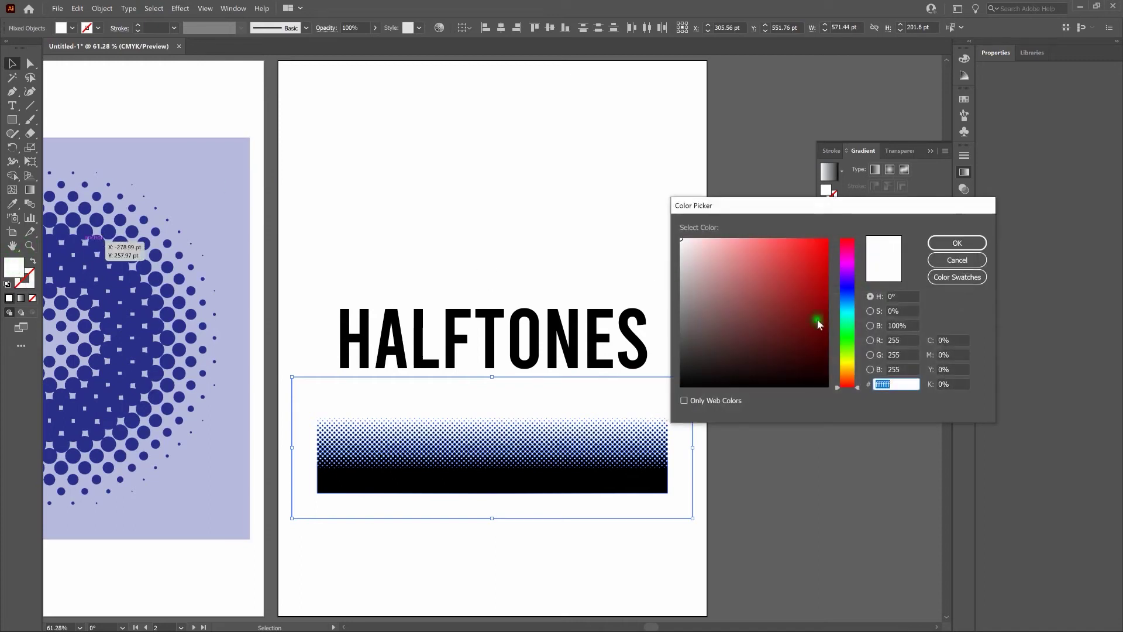
left_click(855, 364)
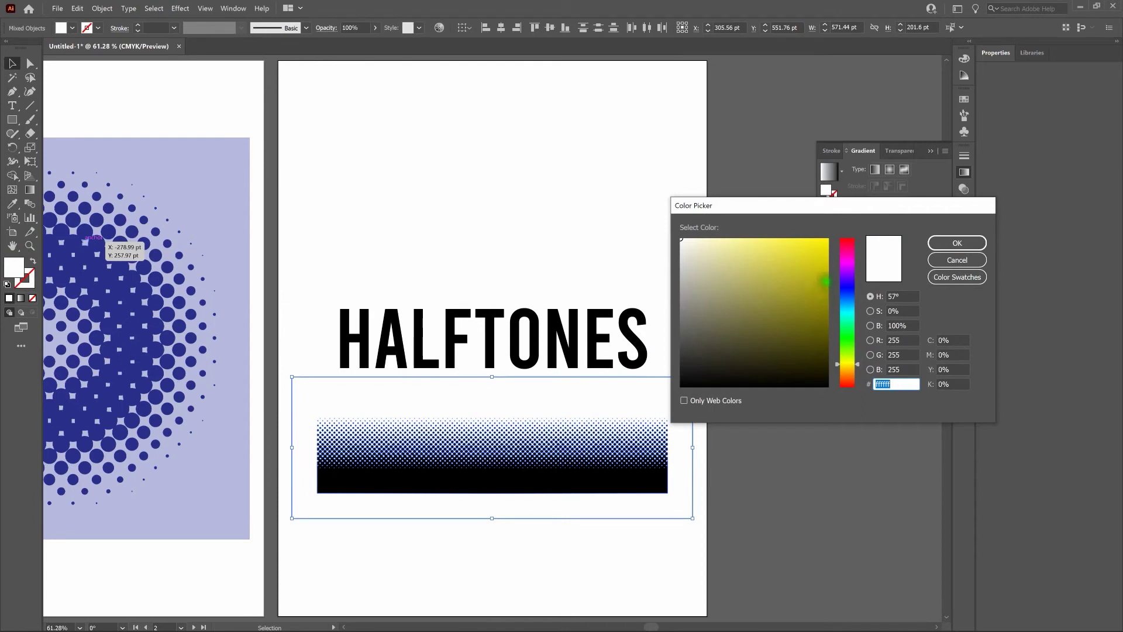
left_click(825, 283)
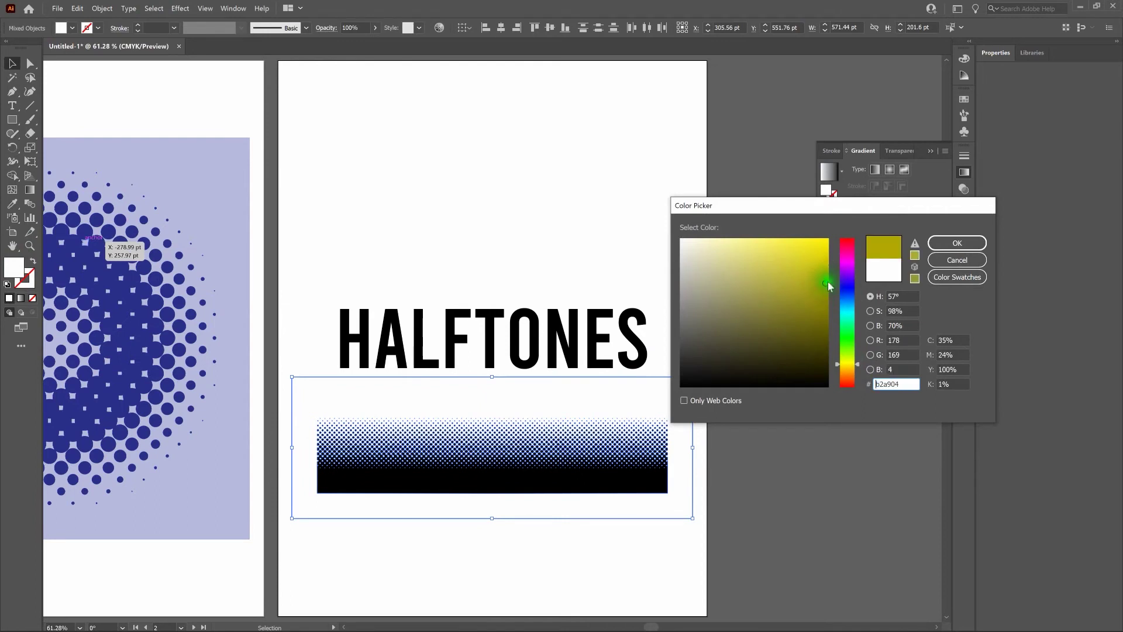
left_click(932, 245)
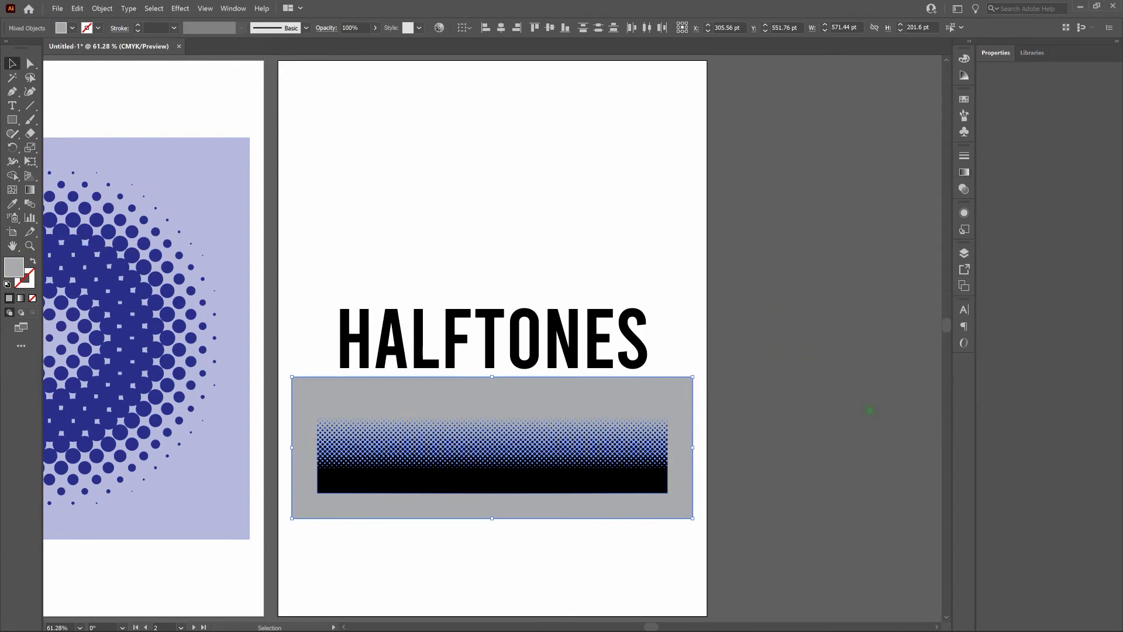
Step: Switch the selected background shapes from Grayscale to the CMYK colour model with an olive-yellow fill, and deselect them
left_click(964, 58)
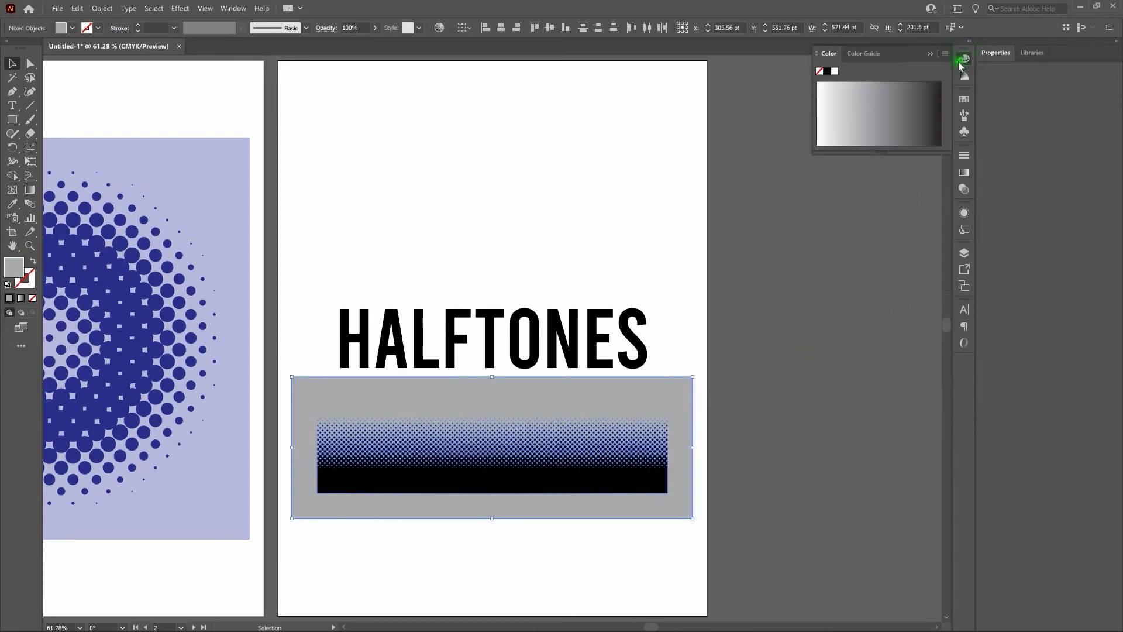
left_click(945, 56)
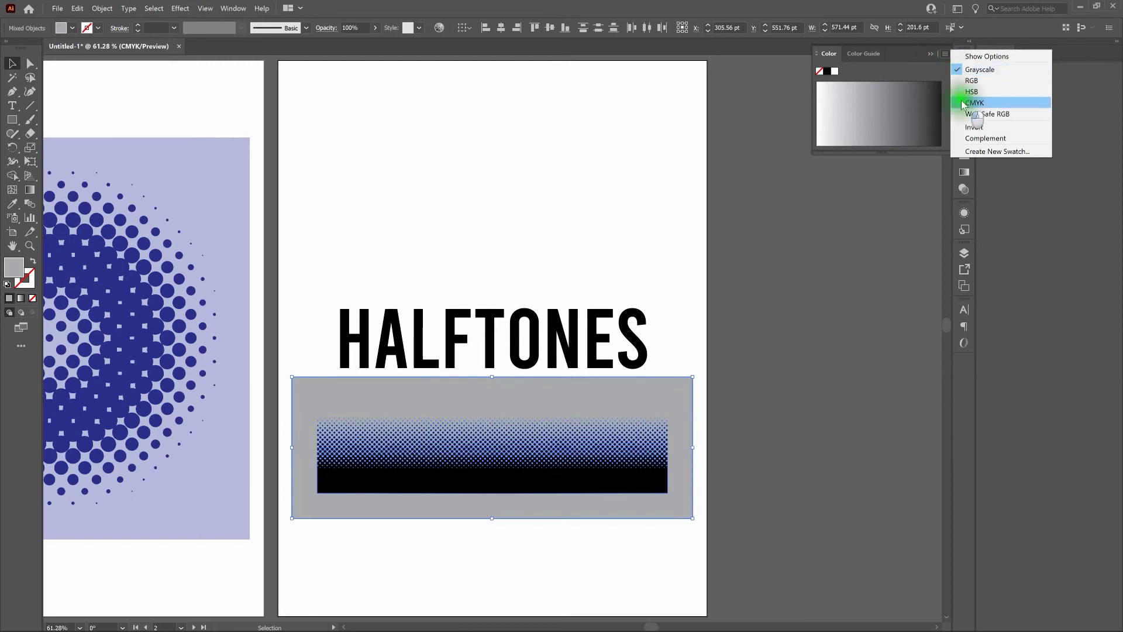
left_click(962, 103)
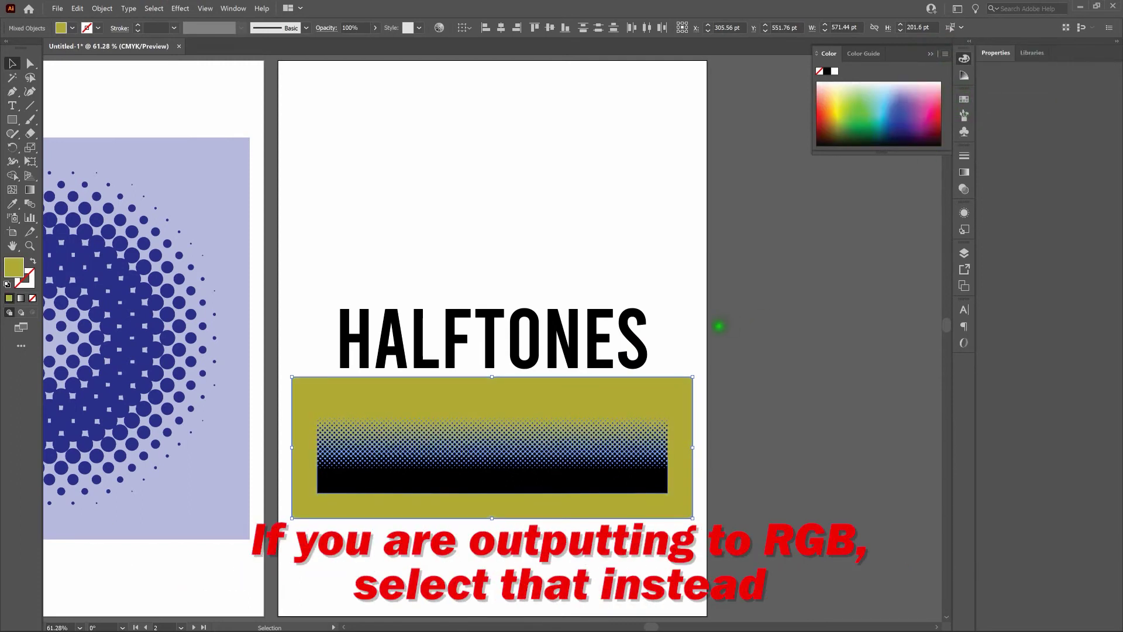
left_click(702, 330)
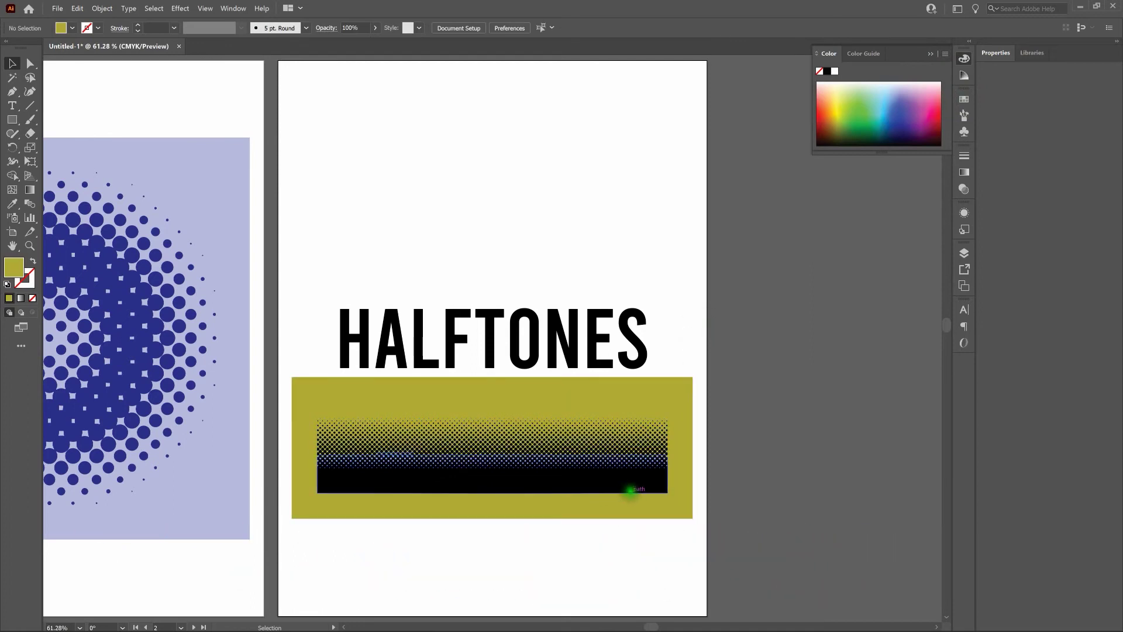
Step: Recolour every object sharing the halftone strip's black fill to 605001, and switch these shapes from Grayscale to the CMYK colour model
left_click(630, 490)
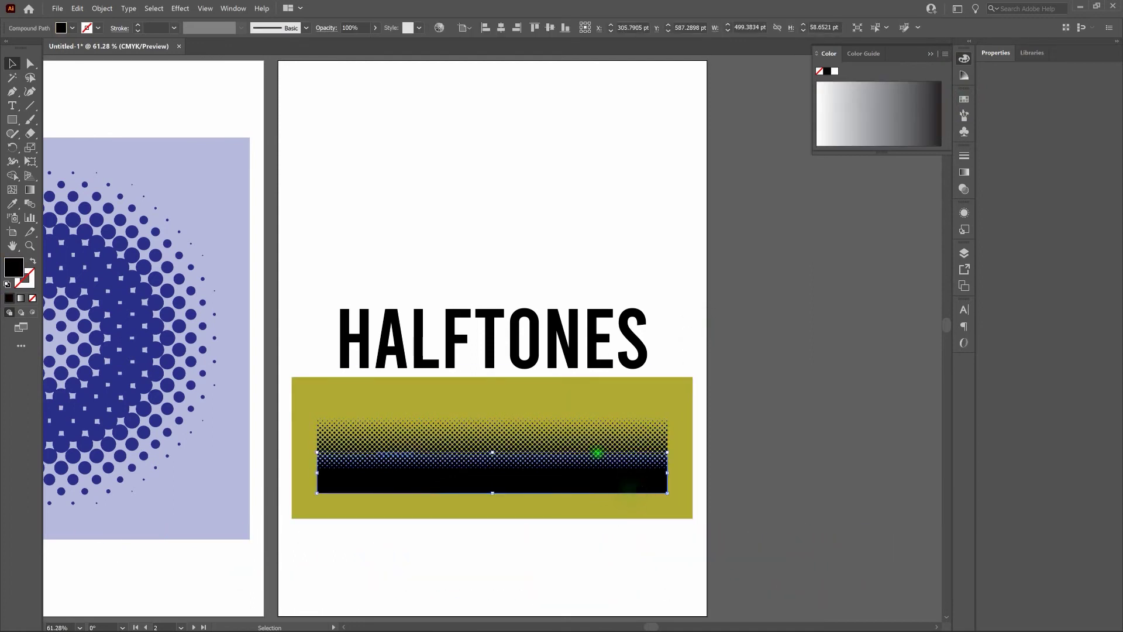
left_click(153, 8)
mouse_move(167, 102)
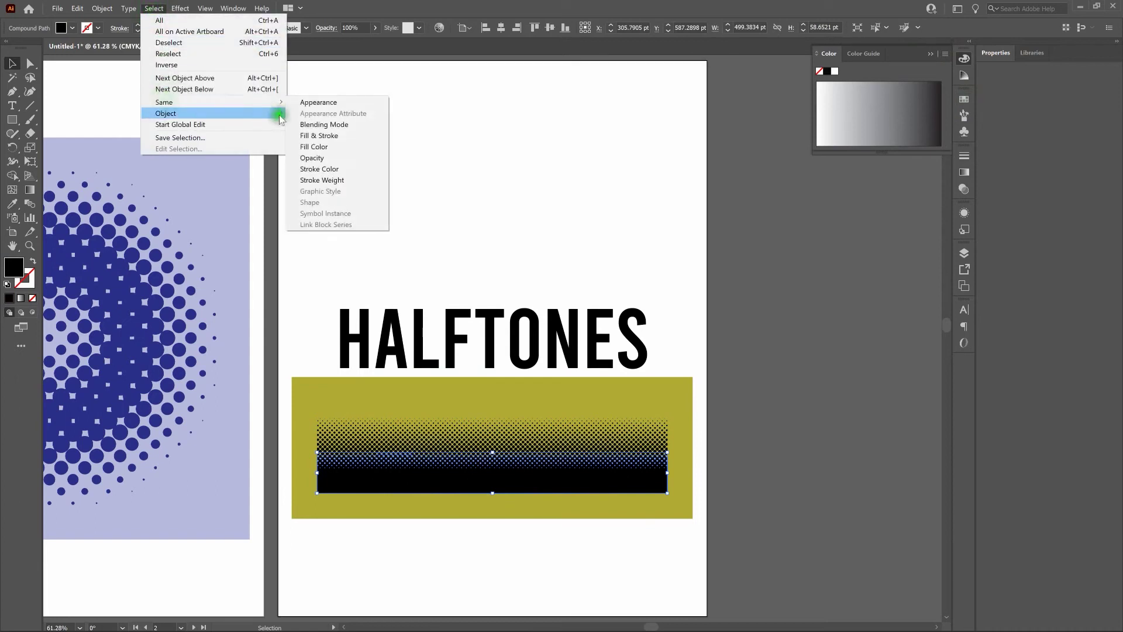
left_click(319, 146)
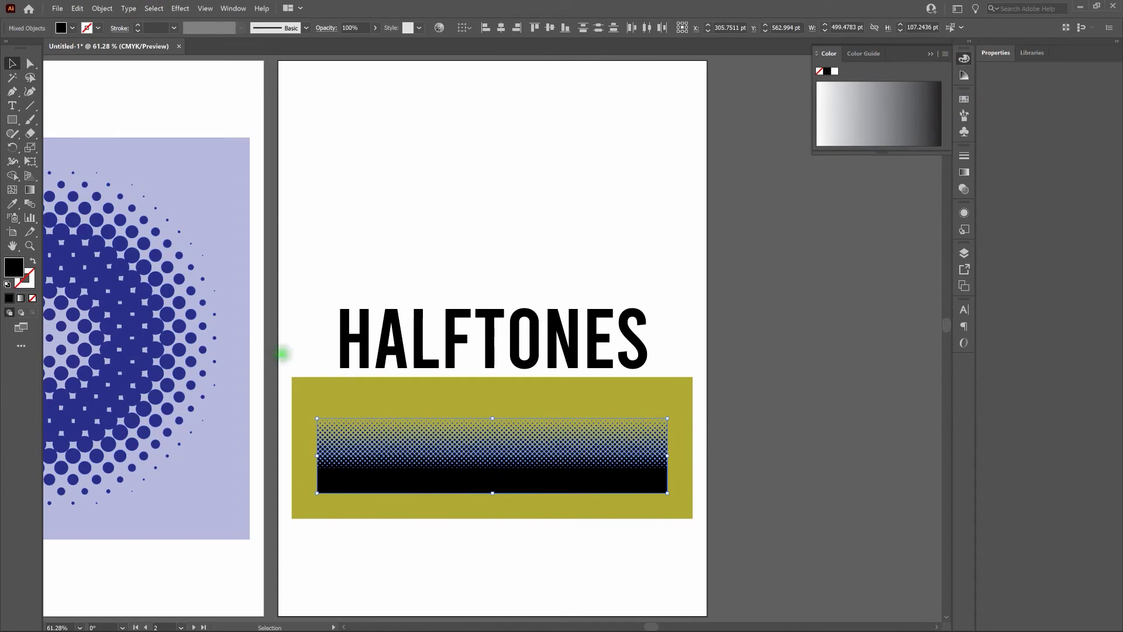
left_click(14, 270)
double_click(14, 269)
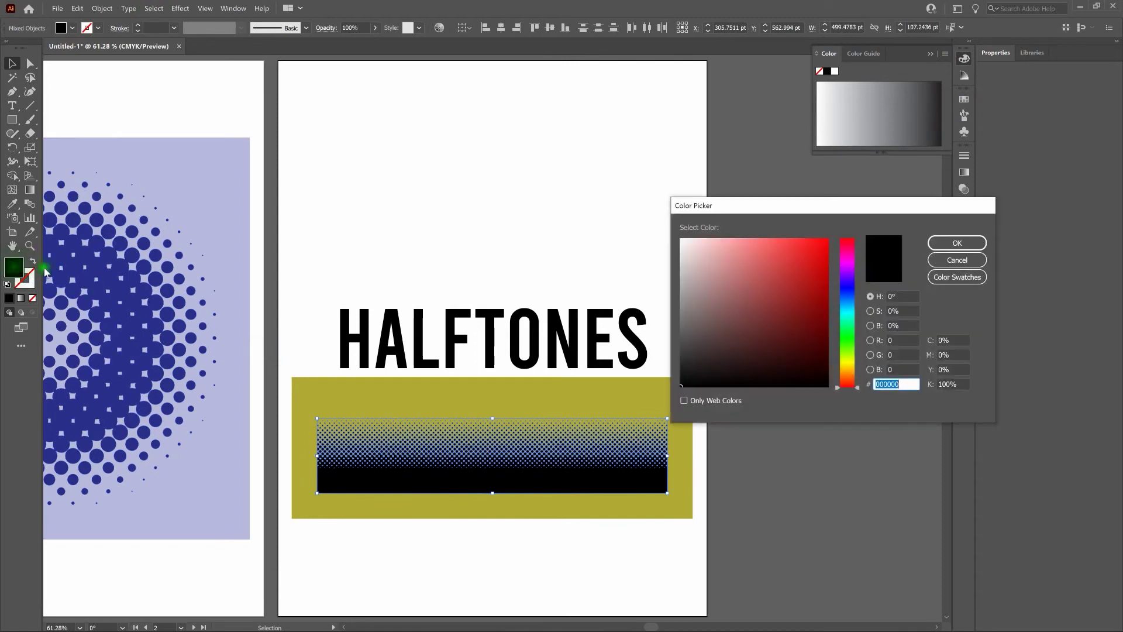
left_click_drag(854, 373, 854, 369)
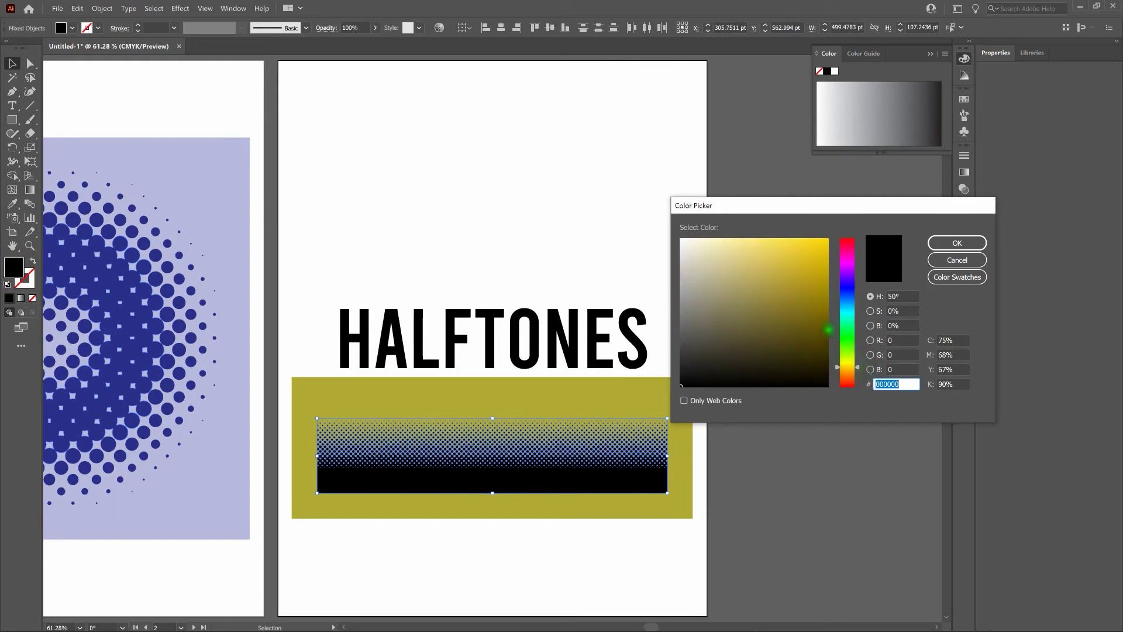
left_click(826, 331)
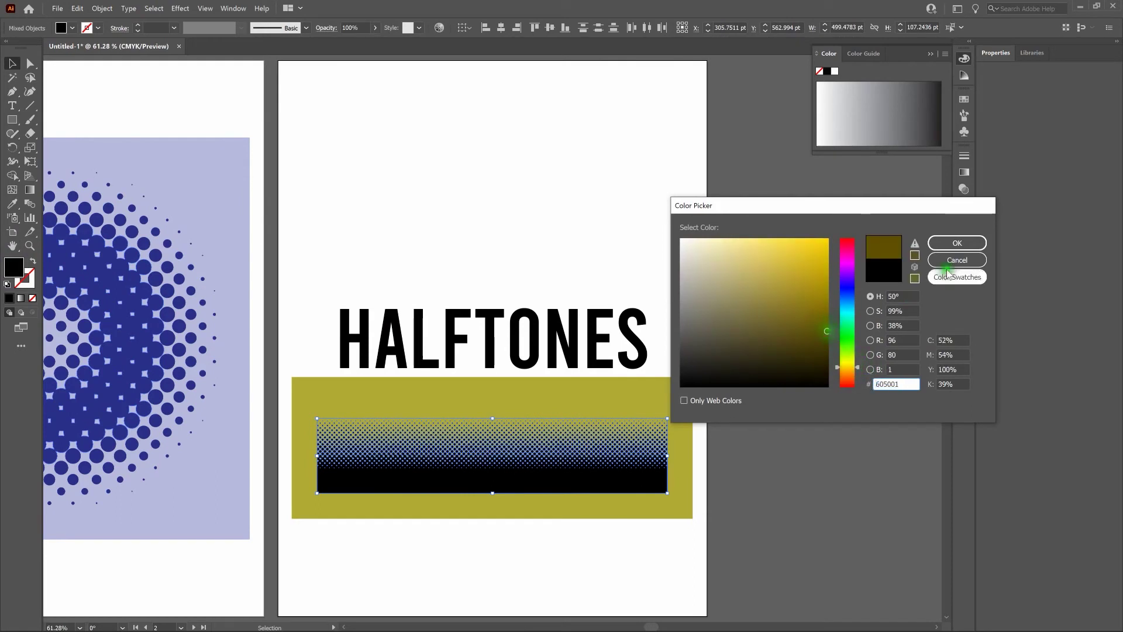
left_click(959, 243)
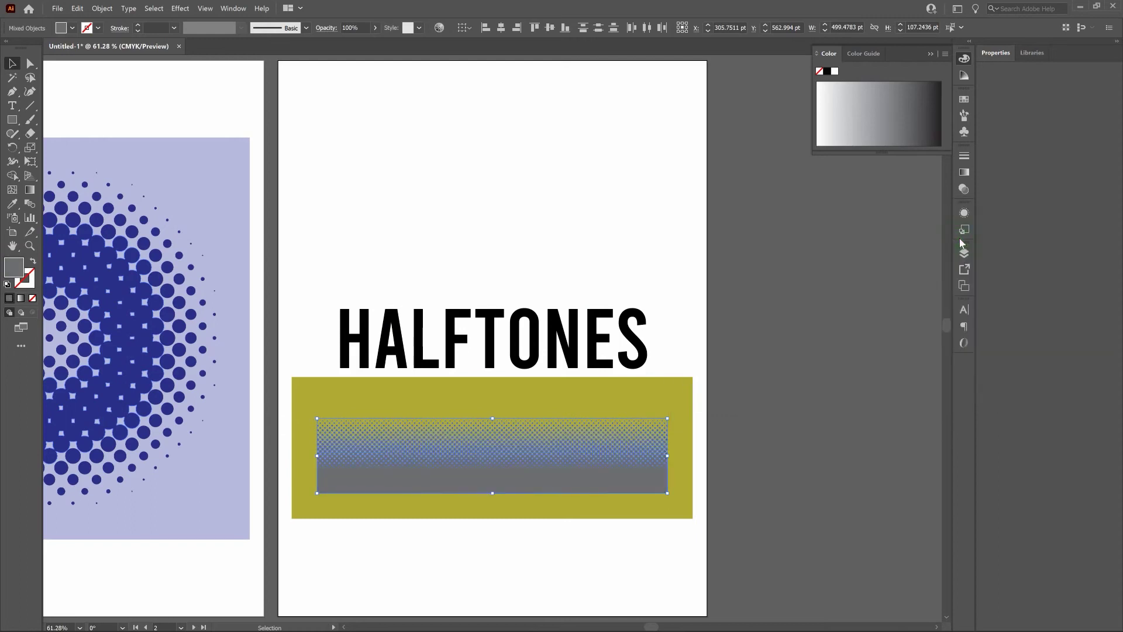
left_click(946, 54)
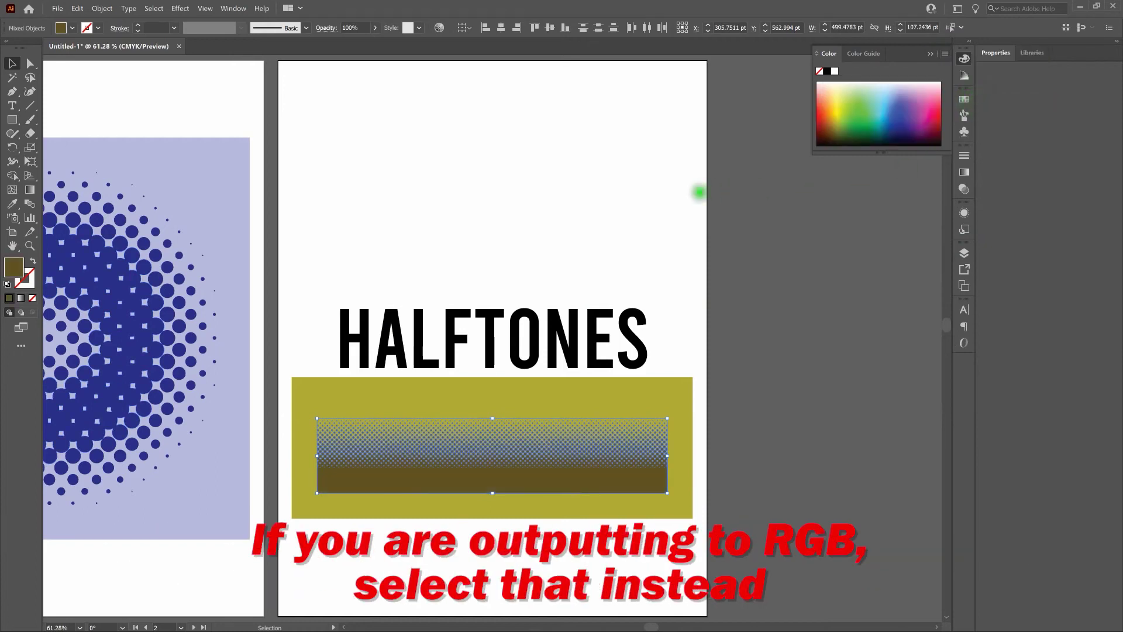
left_click(667, 193)
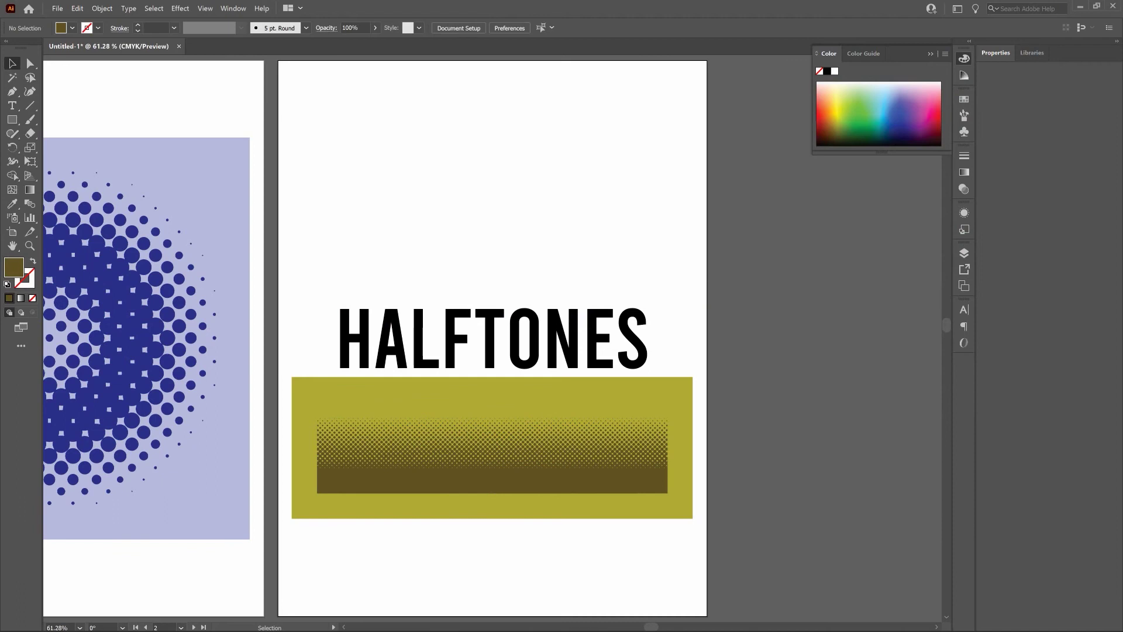
Step: Group all the recoloured halftone strip shapes, including the olive-yellow background, and send the group to the back
left_click_drag(721, 396, 302, 530)
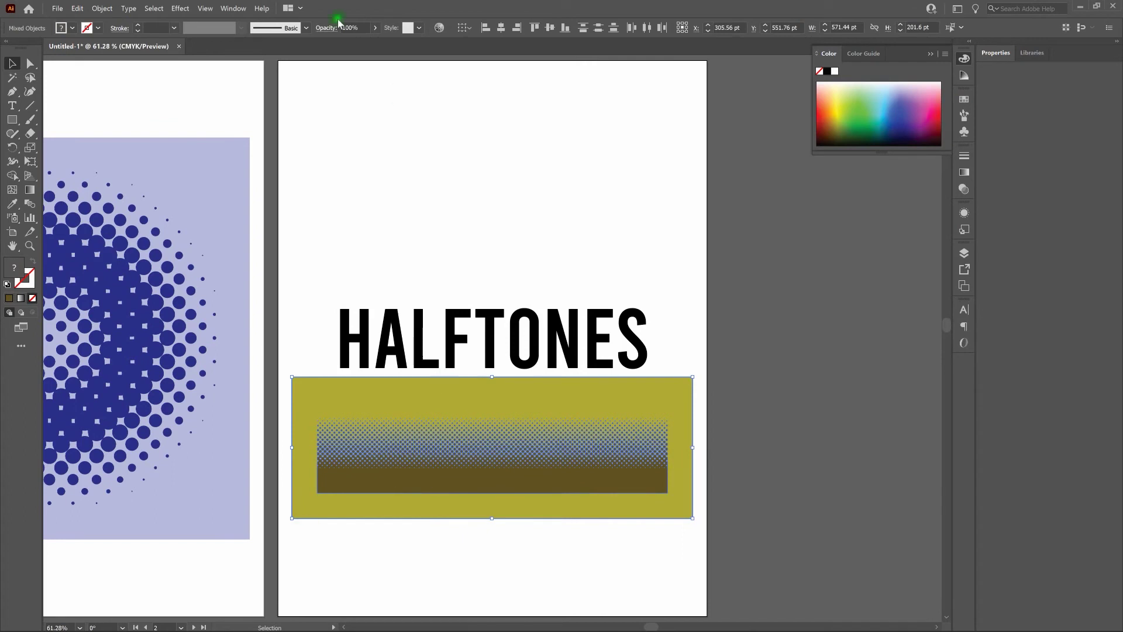
left_click(102, 8)
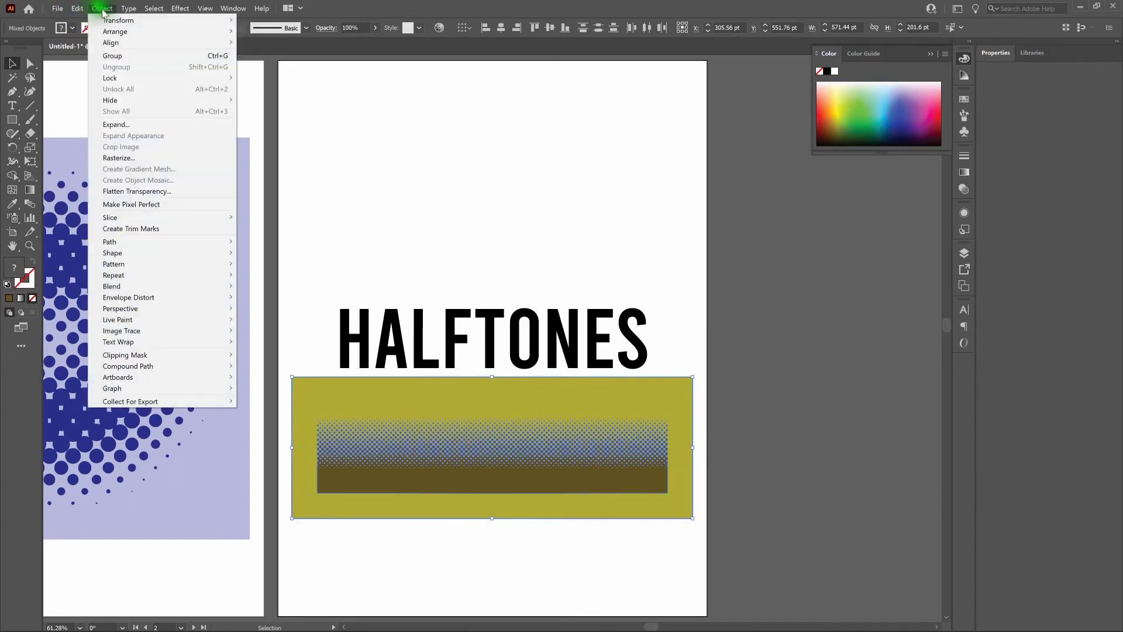
left_click(118, 56)
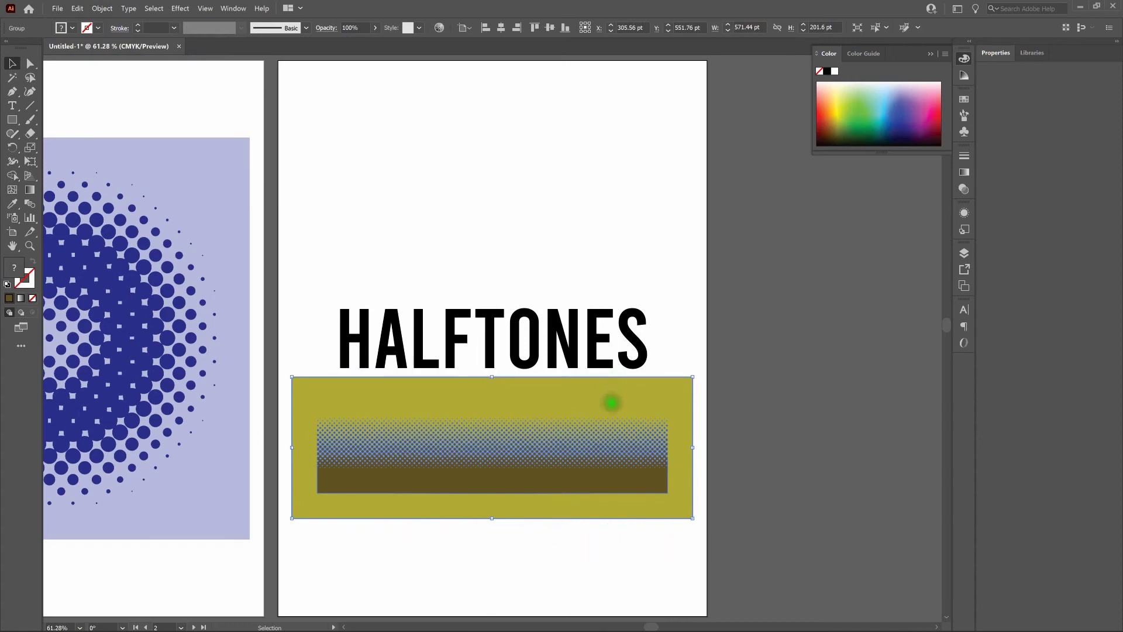
right_click(607, 432)
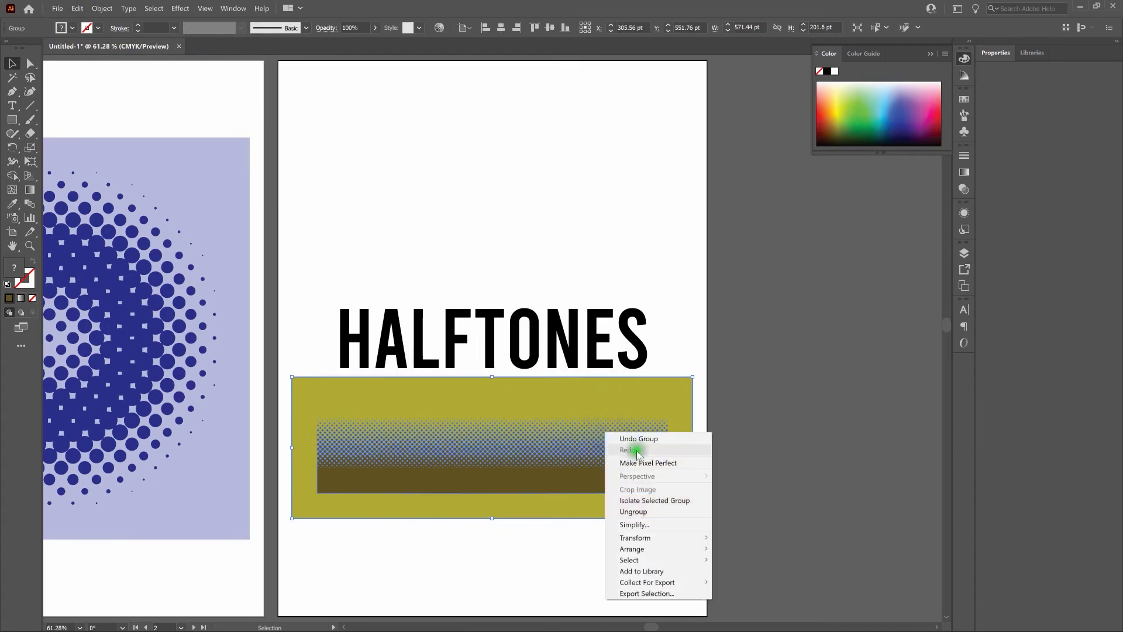
mouse_move(673, 549)
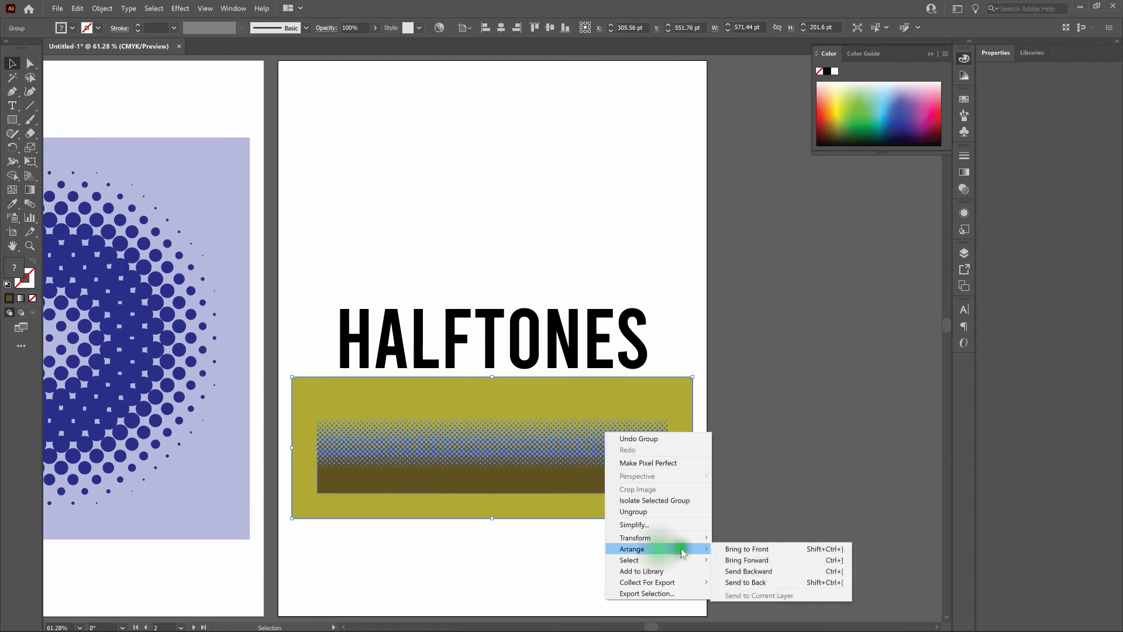
left_click(759, 583)
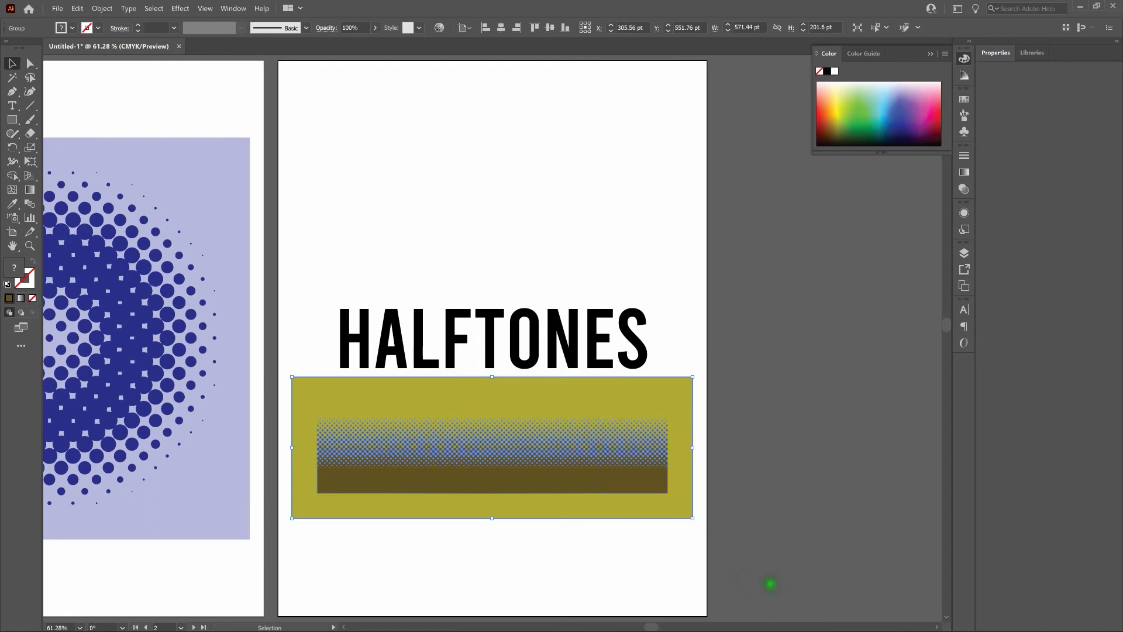
left_click(107, 9)
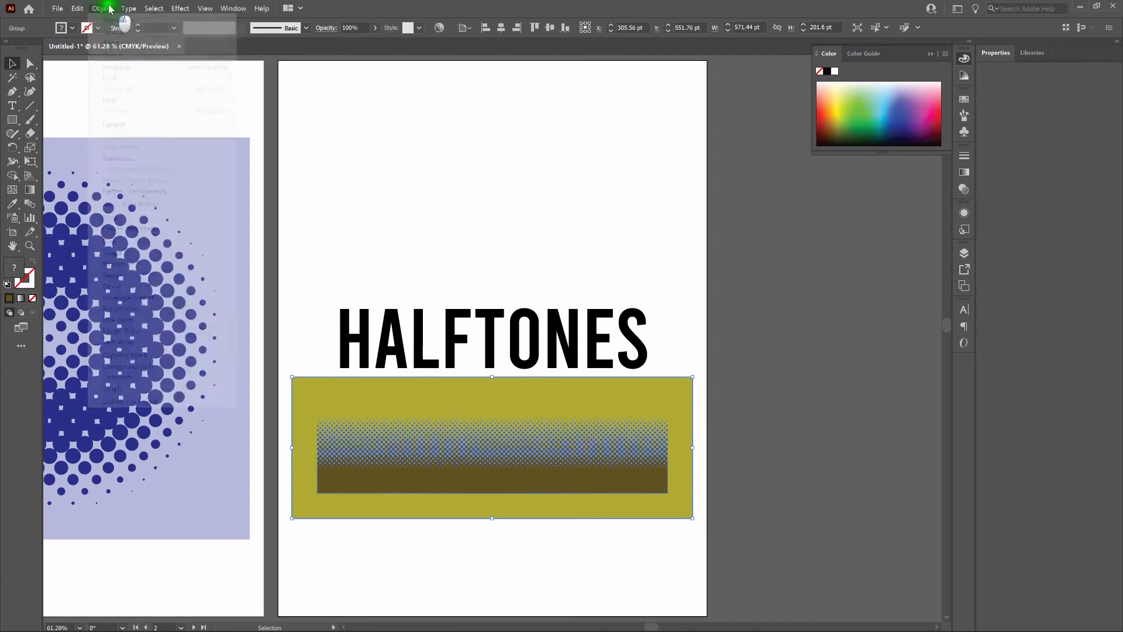
mouse_move(121, 33)
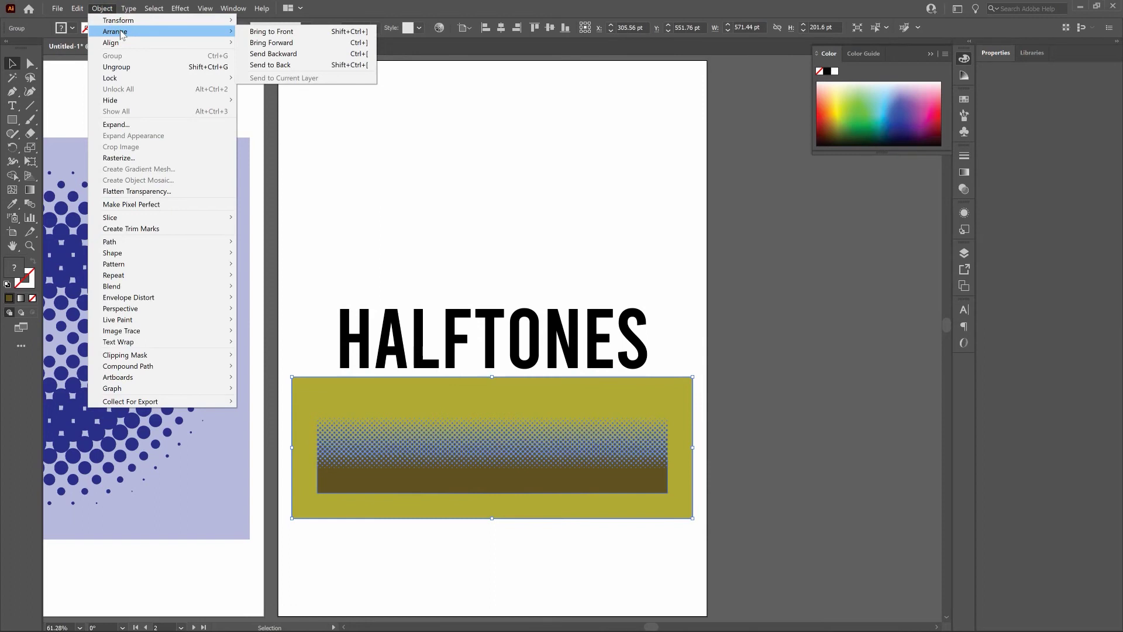
key("ctrl+shift+bracketleft")
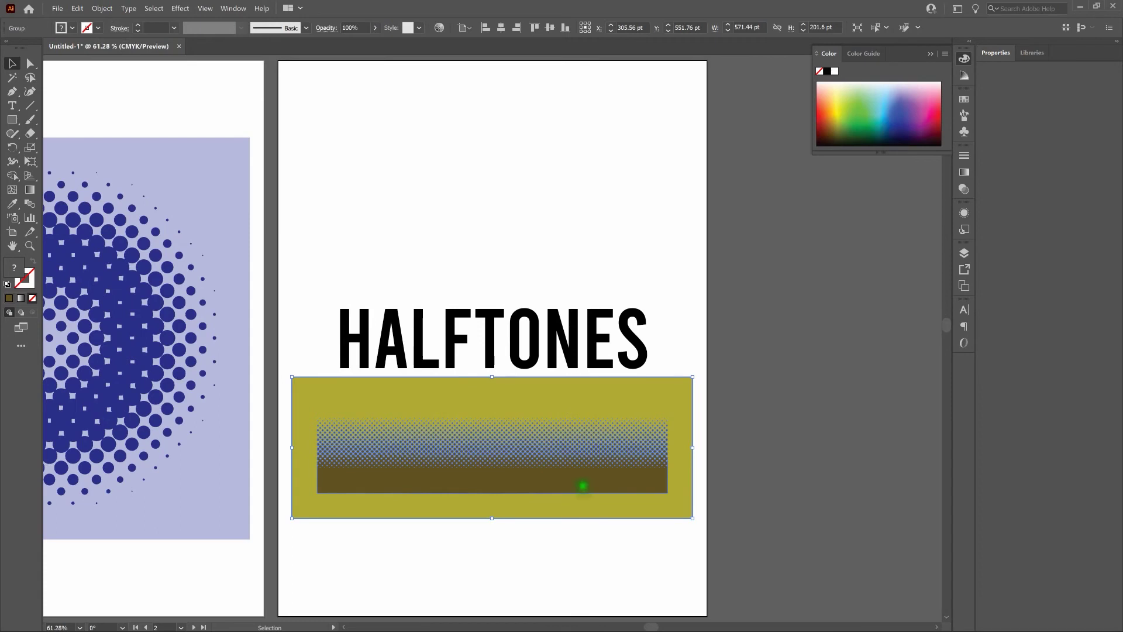
Step: Move the halftone group up behind the HALFTONES text so it covers all the letters, and deselect it
left_click(582, 484)
left_click_drag(582, 485, 572, 380)
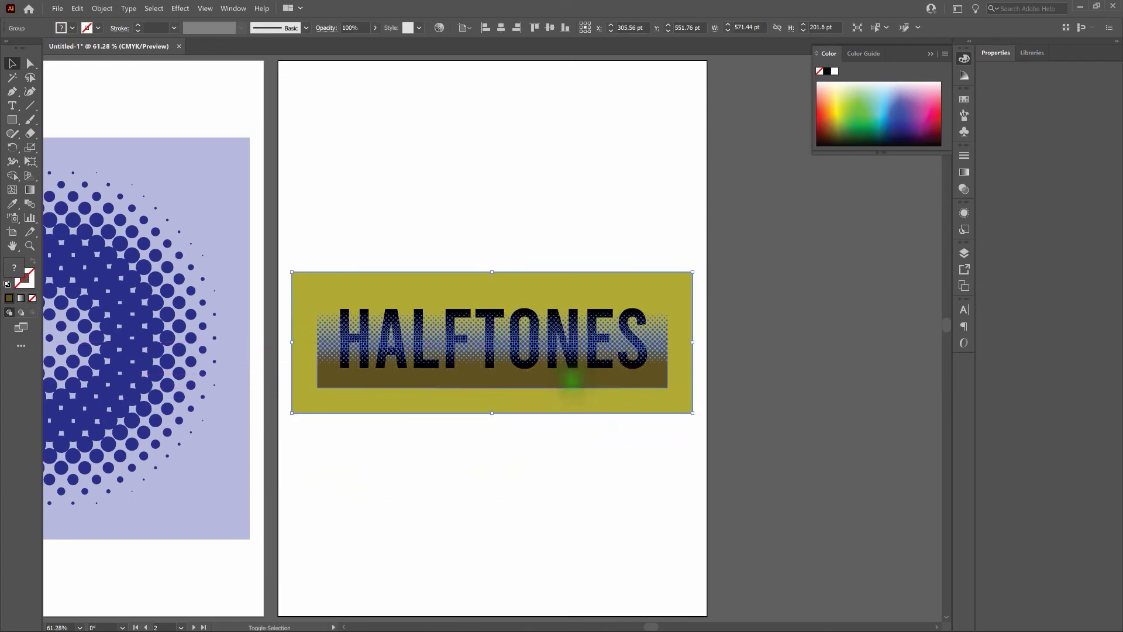
left_click(581, 437)
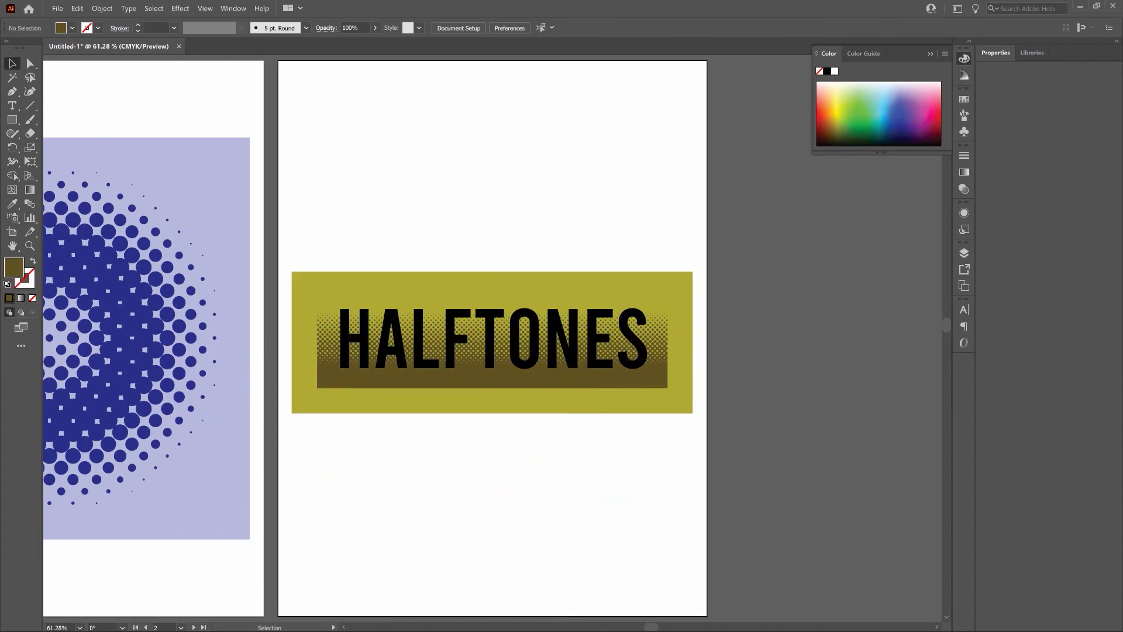
Step: Make a clipping mask from the HALFTONES text and the halftone group behind it, and deselect the result
left_click_drag(405, 239, 559, 426)
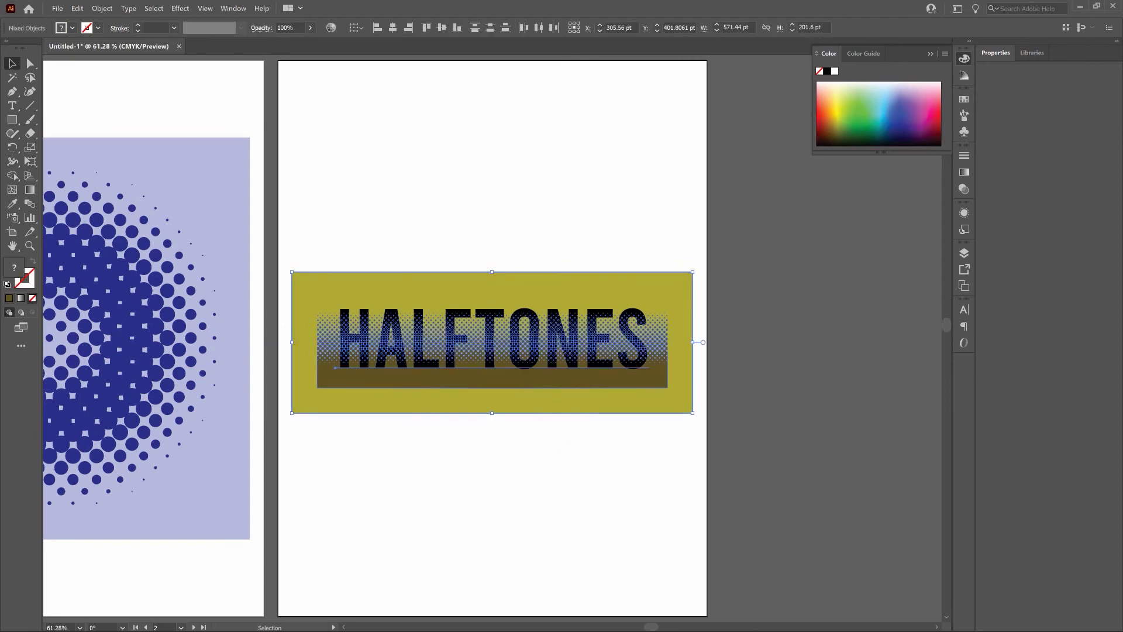
left_click(102, 8)
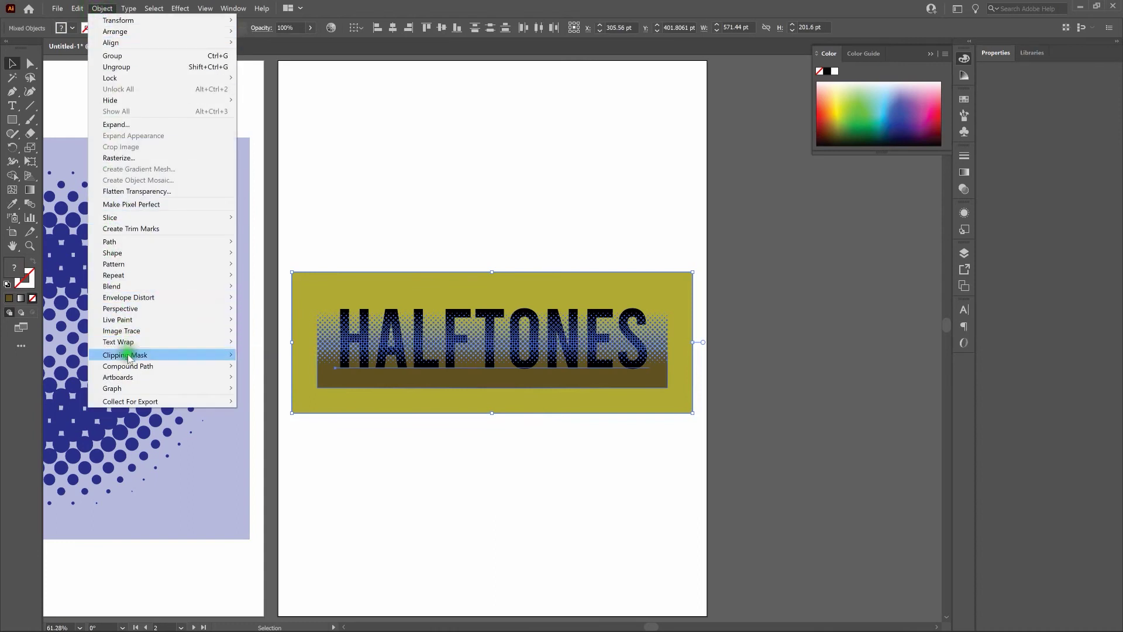
mouse_move(228, 355)
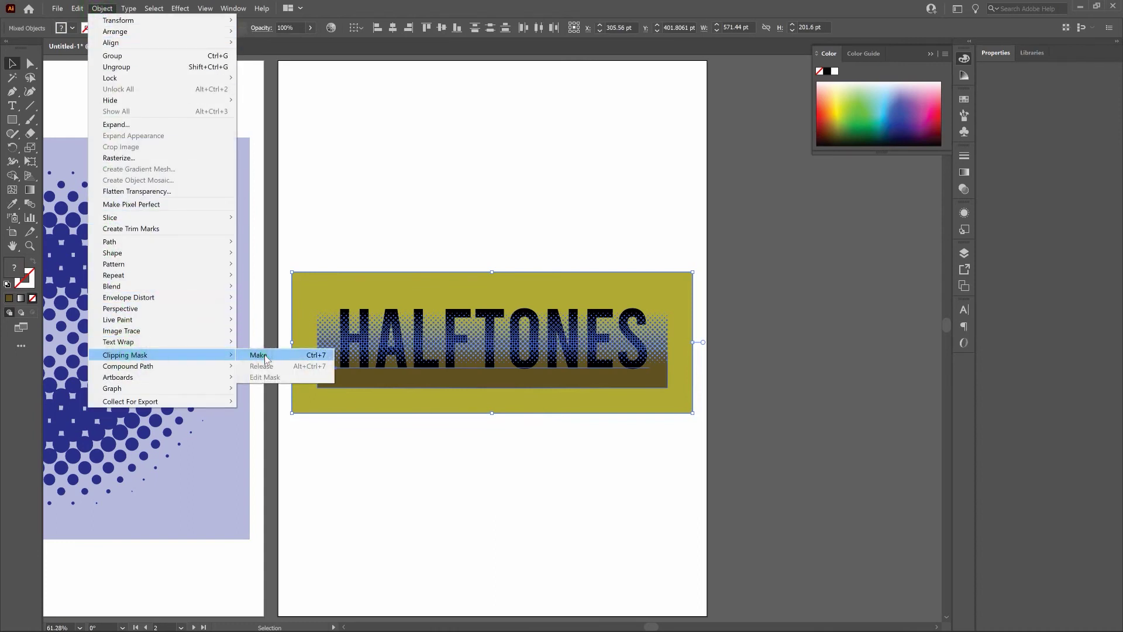
left_click(262, 355)
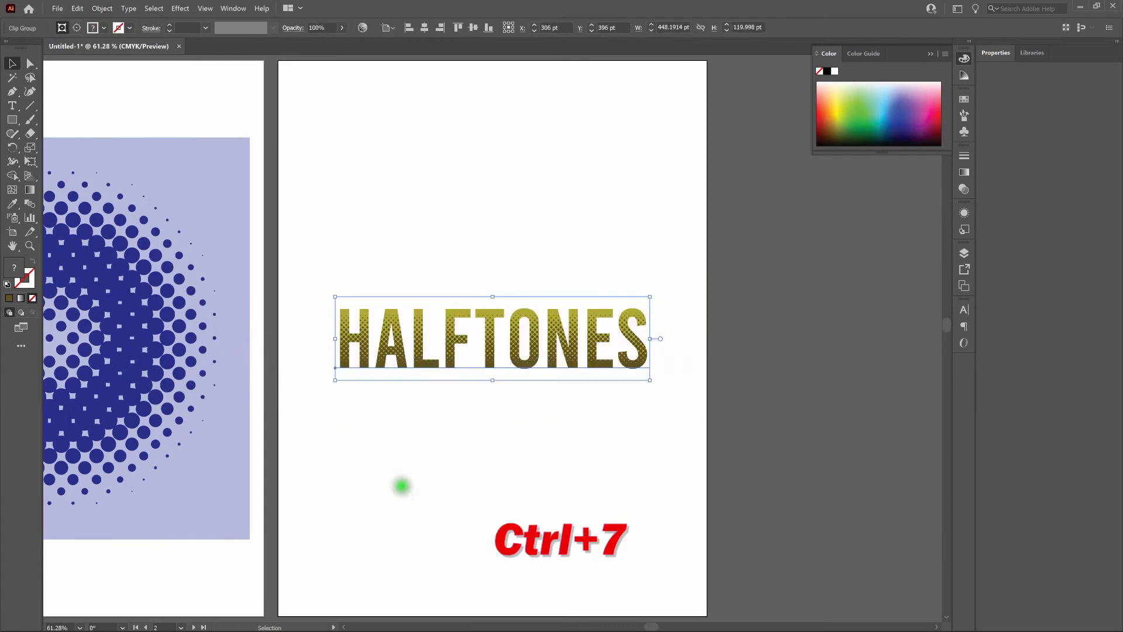
left_click(419, 499)
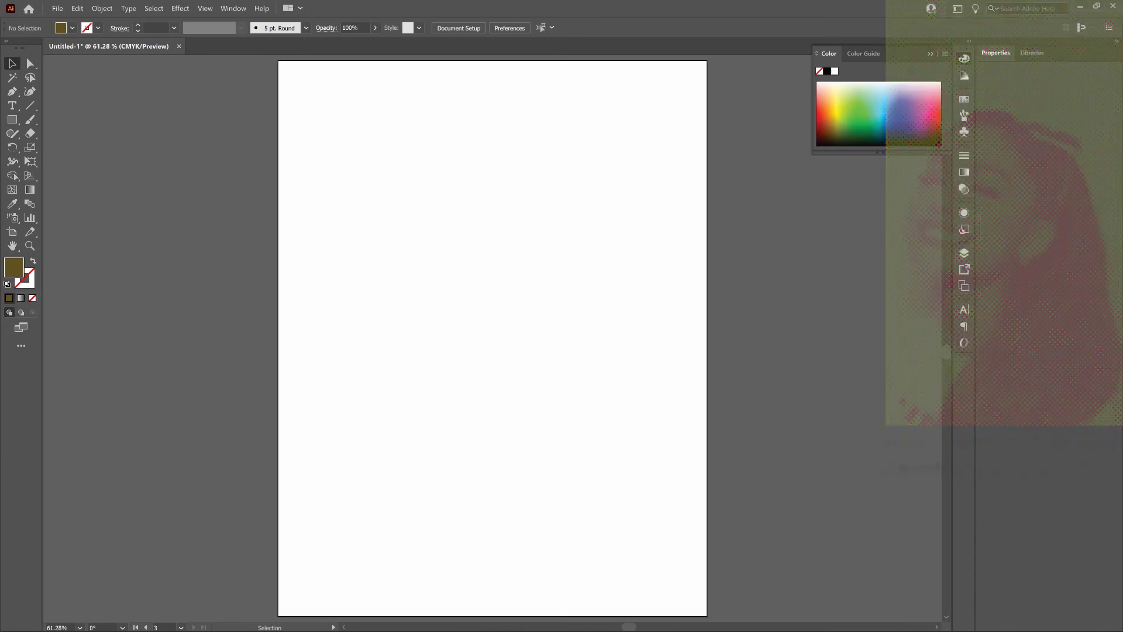
Step: Place the portrait image R.jfif on the empty third artboard
left_click(57, 8)
left_click(100, 189)
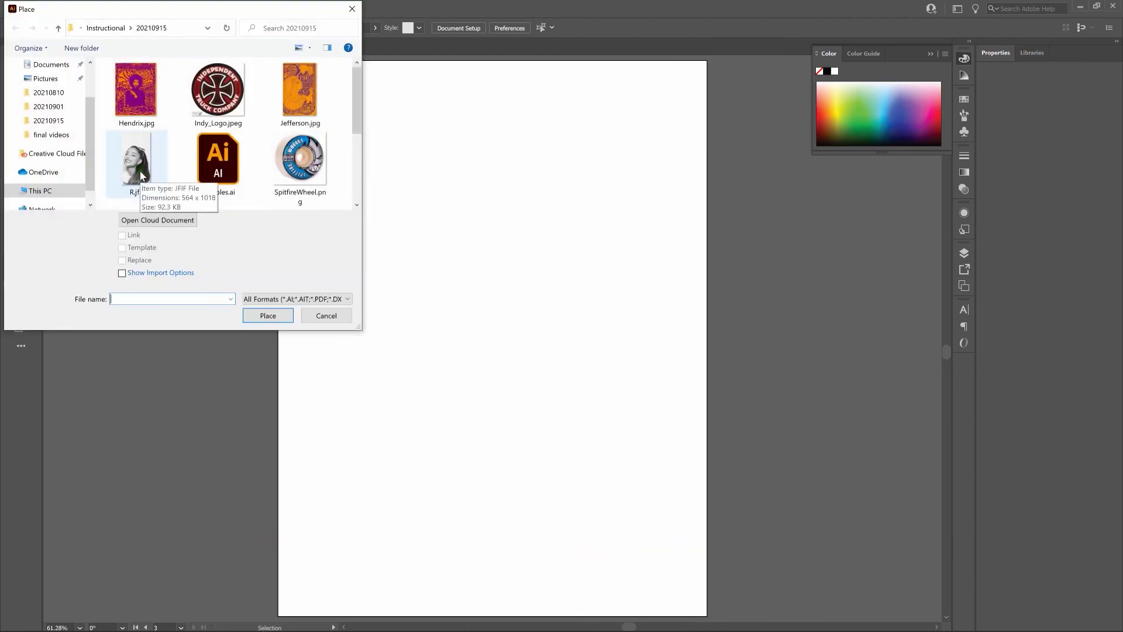
left_click(140, 176)
left_click(268, 316)
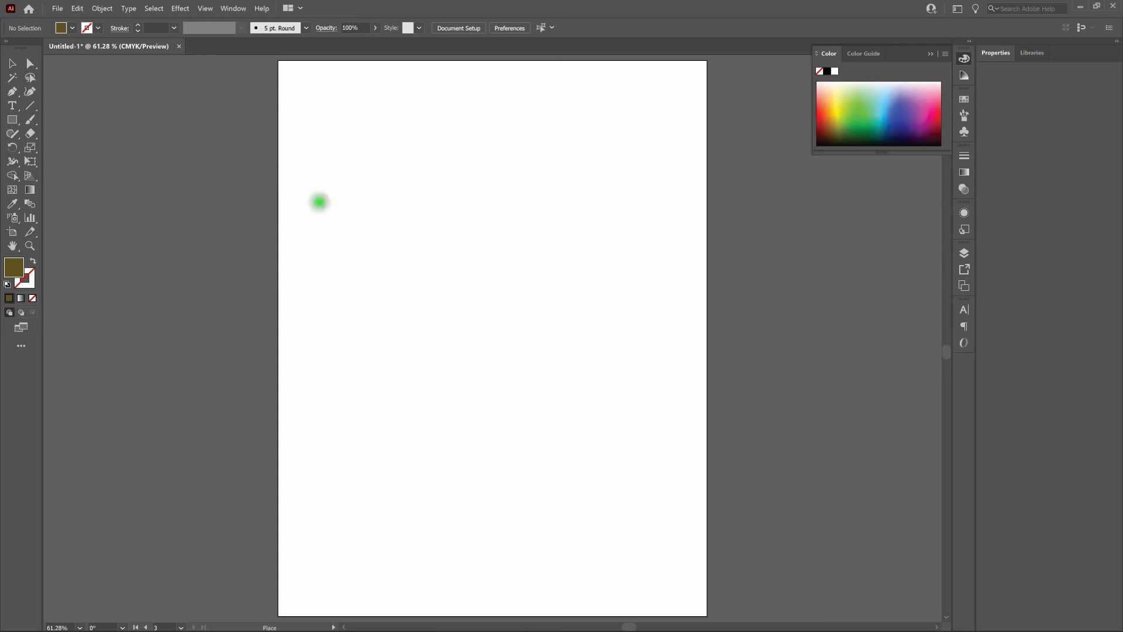
left_click(311, 159)
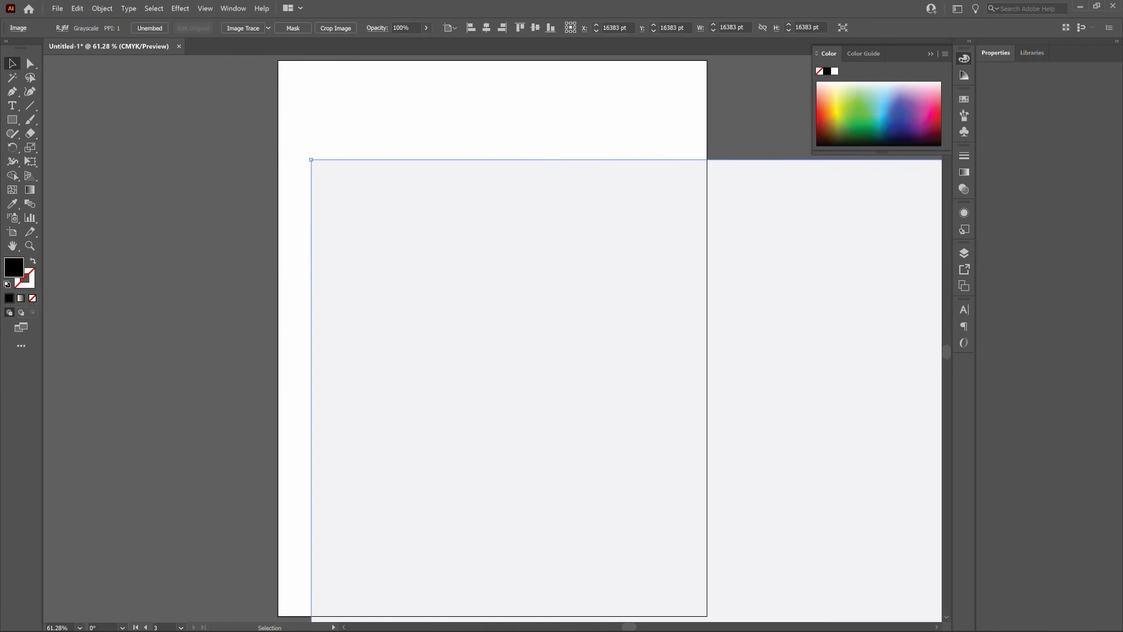
Step: Centre the placed image horizontally and vertically on the artboard and scale it uniformly to 1%
left_click(487, 29)
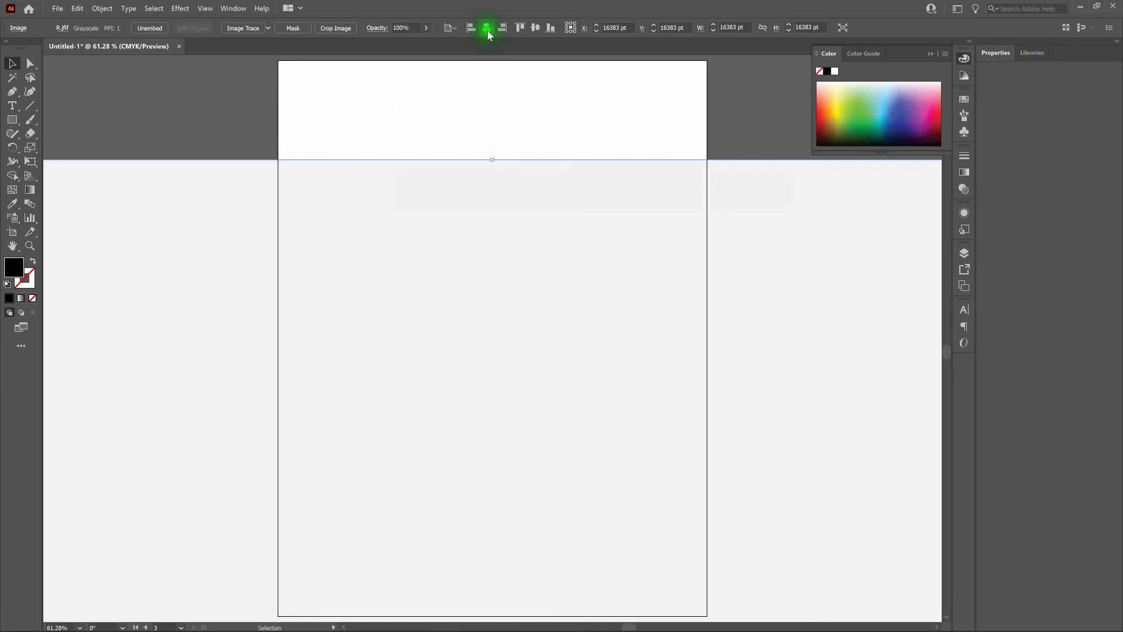
left_click(534, 29)
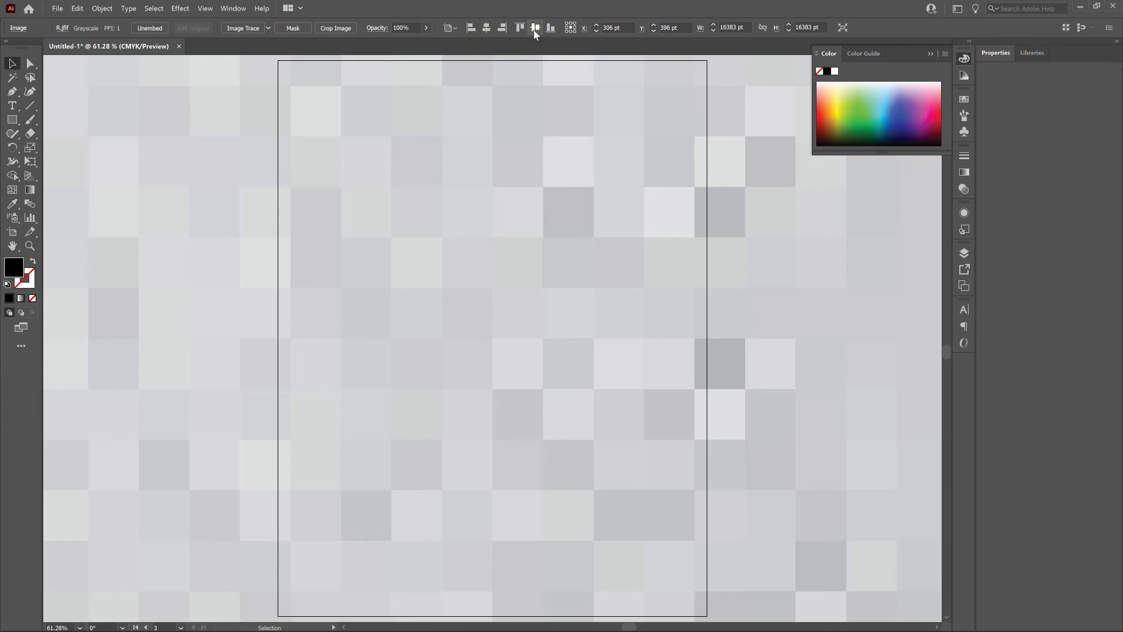
double_click(30, 149)
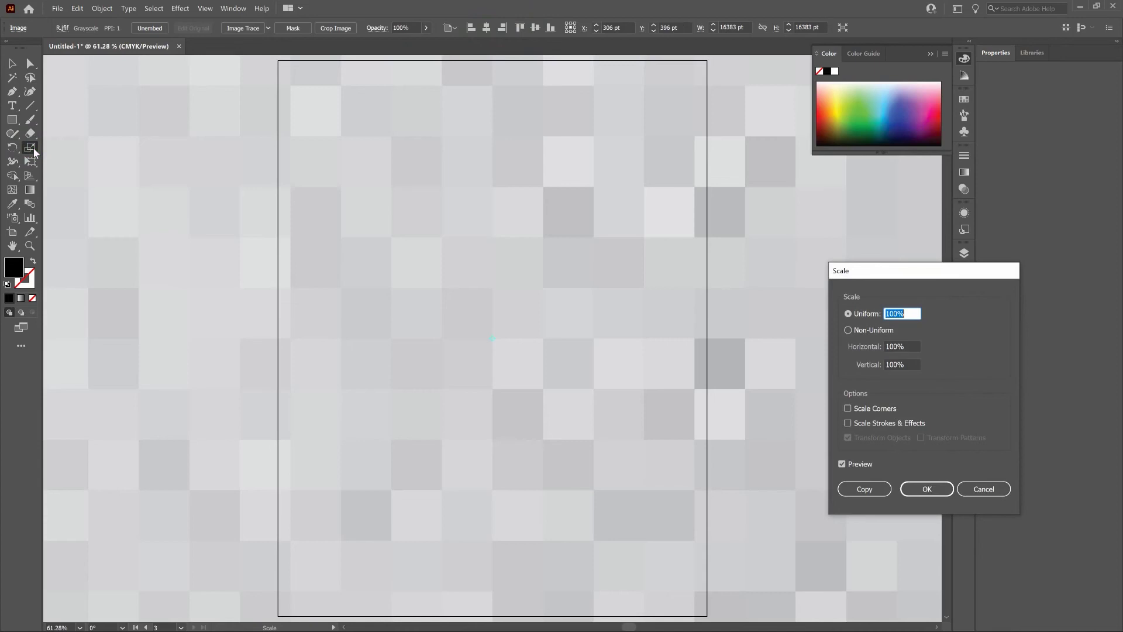
type("1")
key("Return")
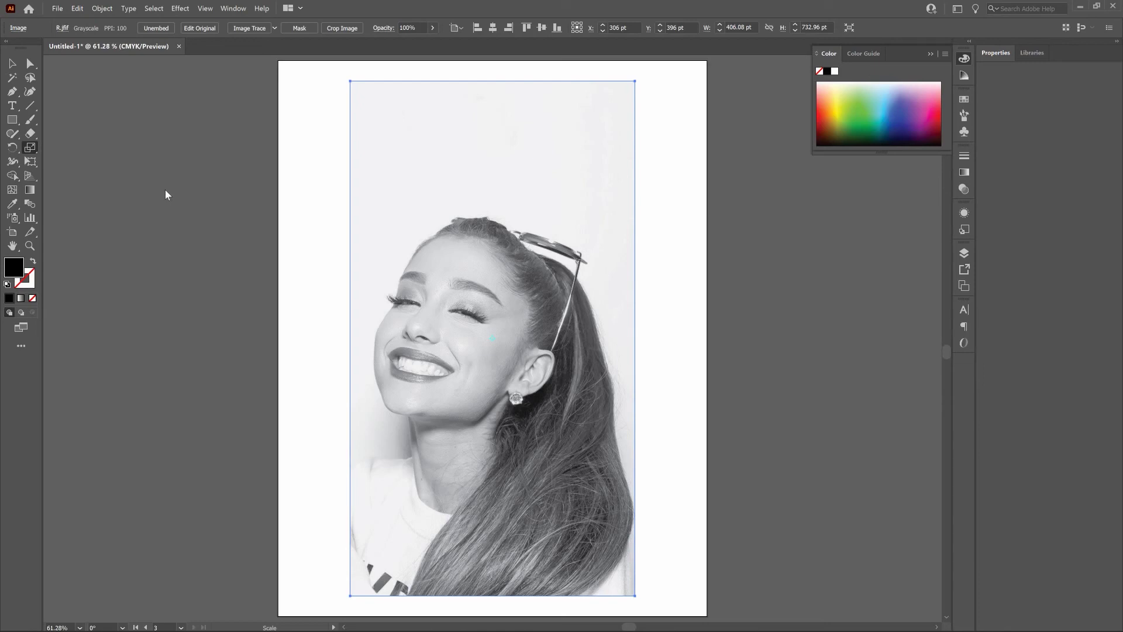
Step: Apply the Color Halftone effect to the portrait with a maximum radius of 14 pixels and all four channel angles at 45 degrees
left_click(181, 8)
mouse_move(225, 266)
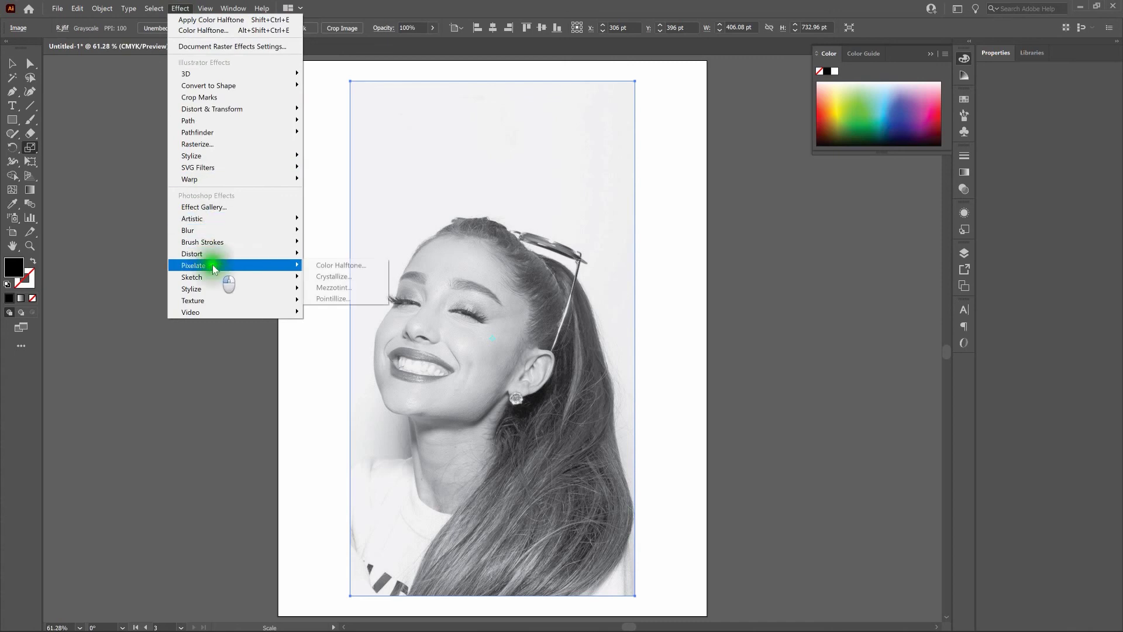
left_click(316, 266)
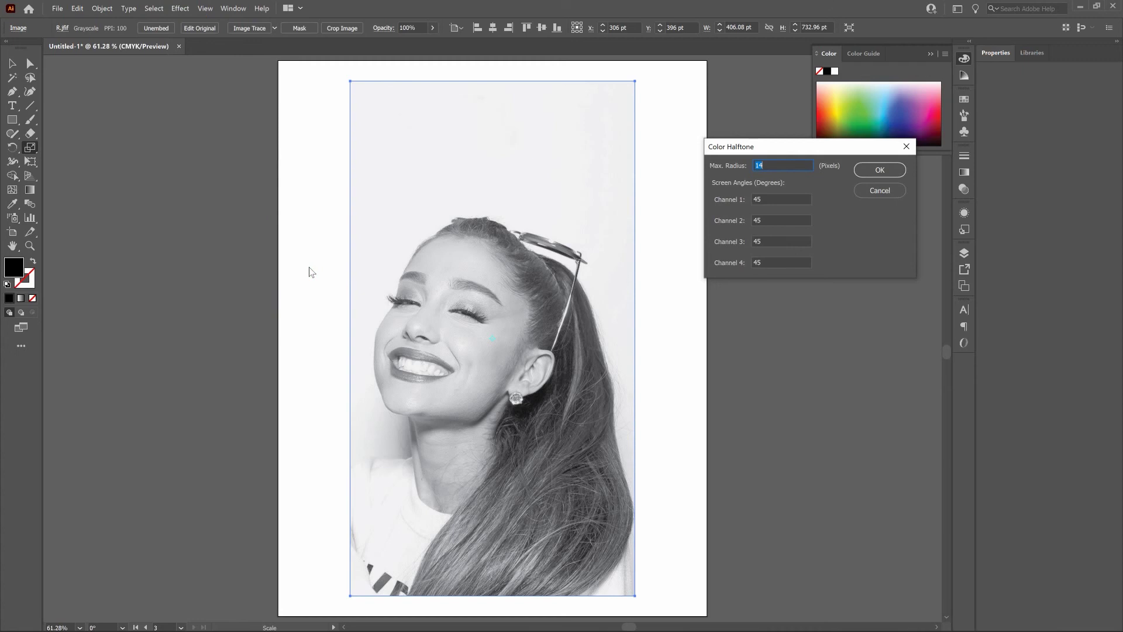
left_click(884, 171)
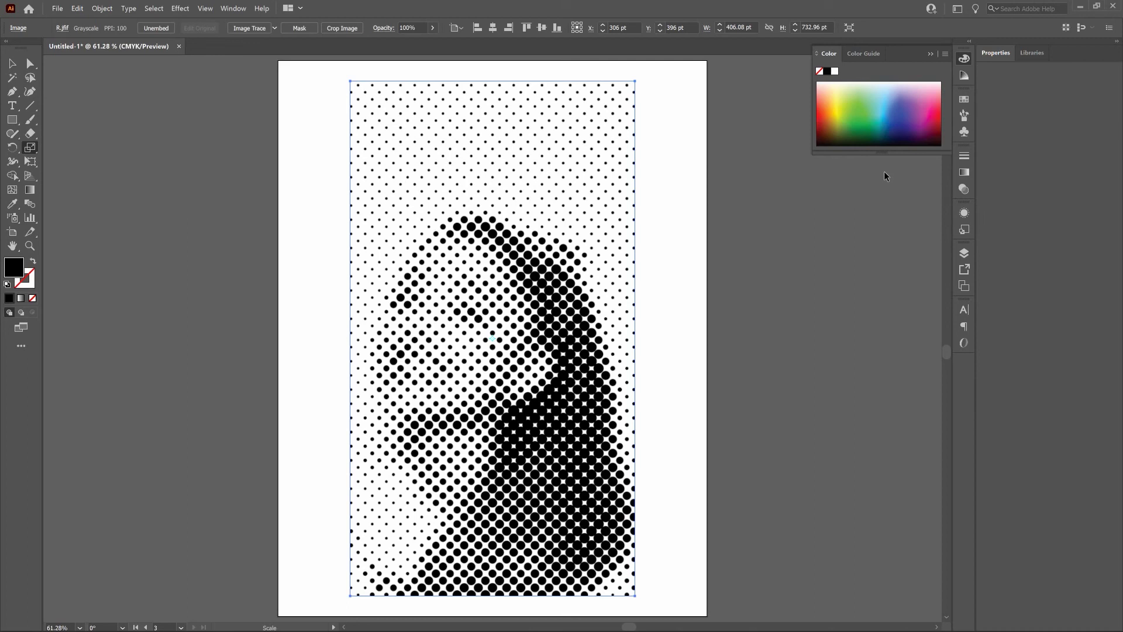
Step: Reduce the maximum radius of the portrait's Color Halftone effect to 6 pixels and deselect the image
key("shift+F6")
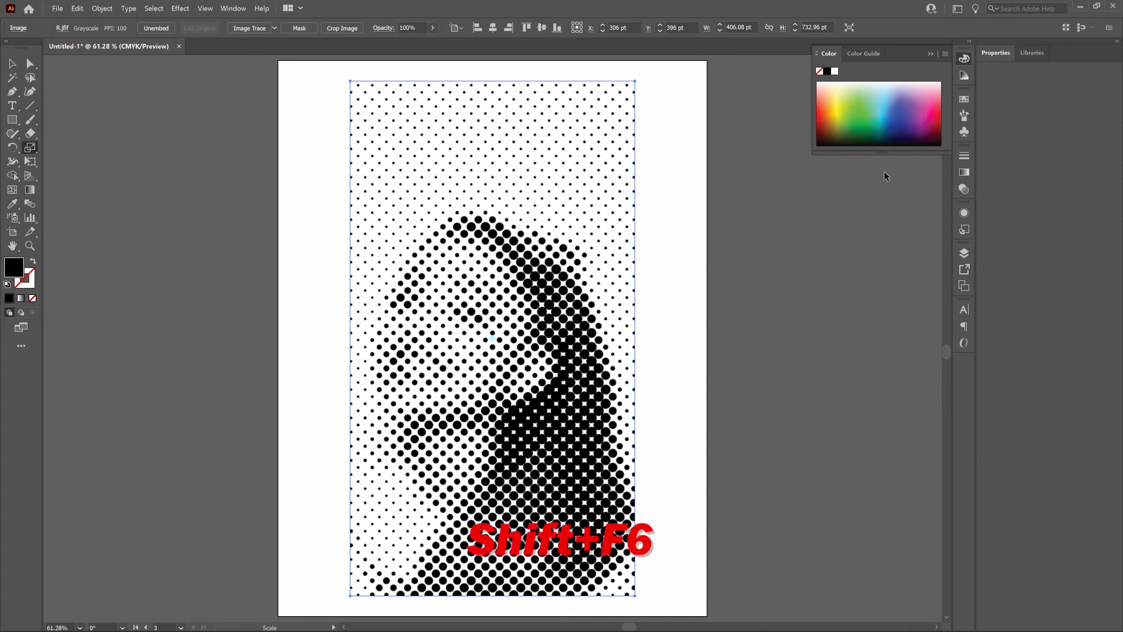
left_click(964, 212)
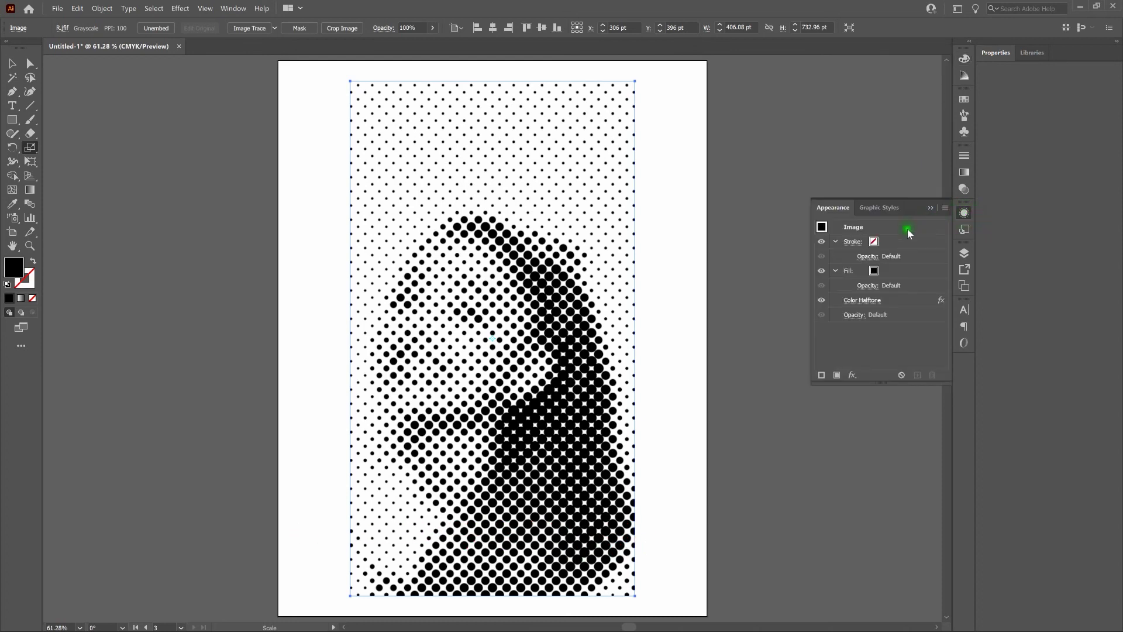
left_click(862, 300)
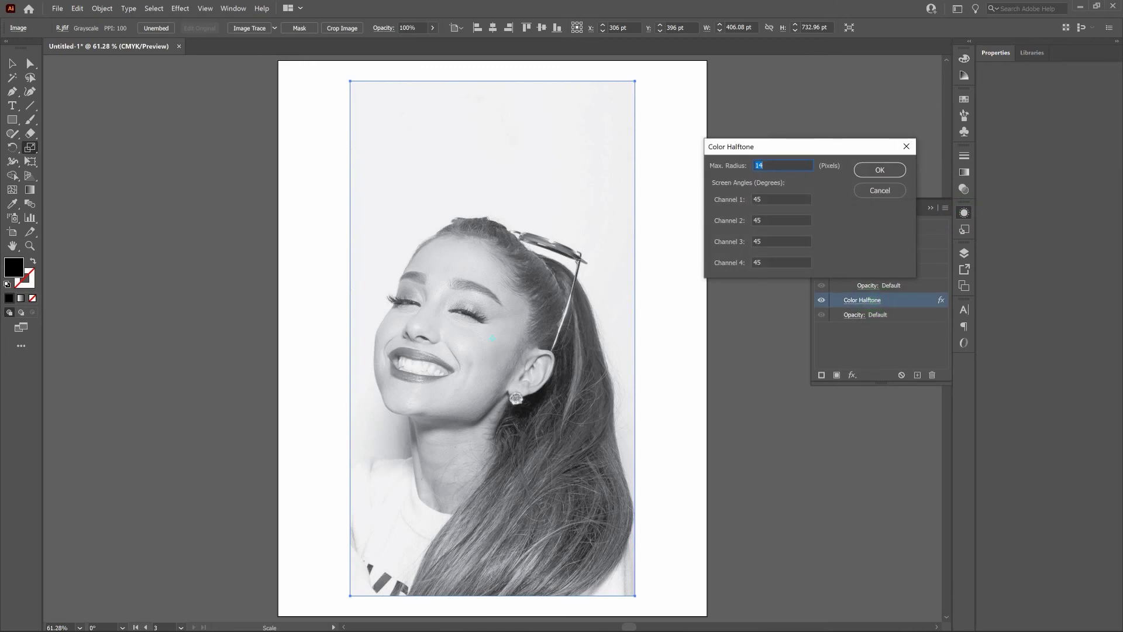
type("6")
left_click(893, 171)
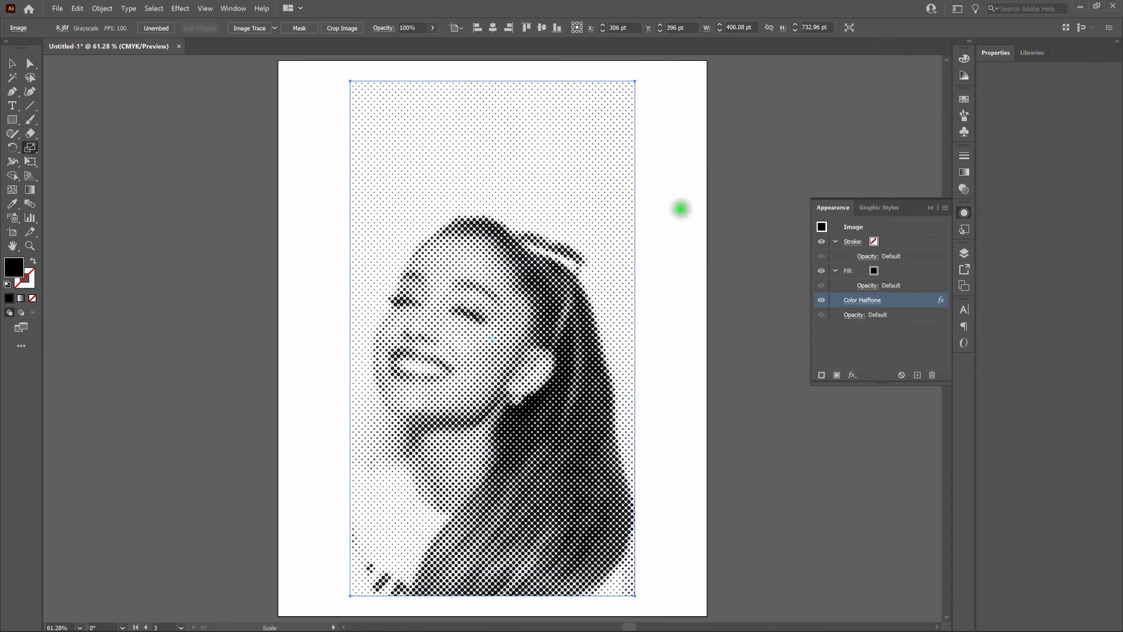
key("v")
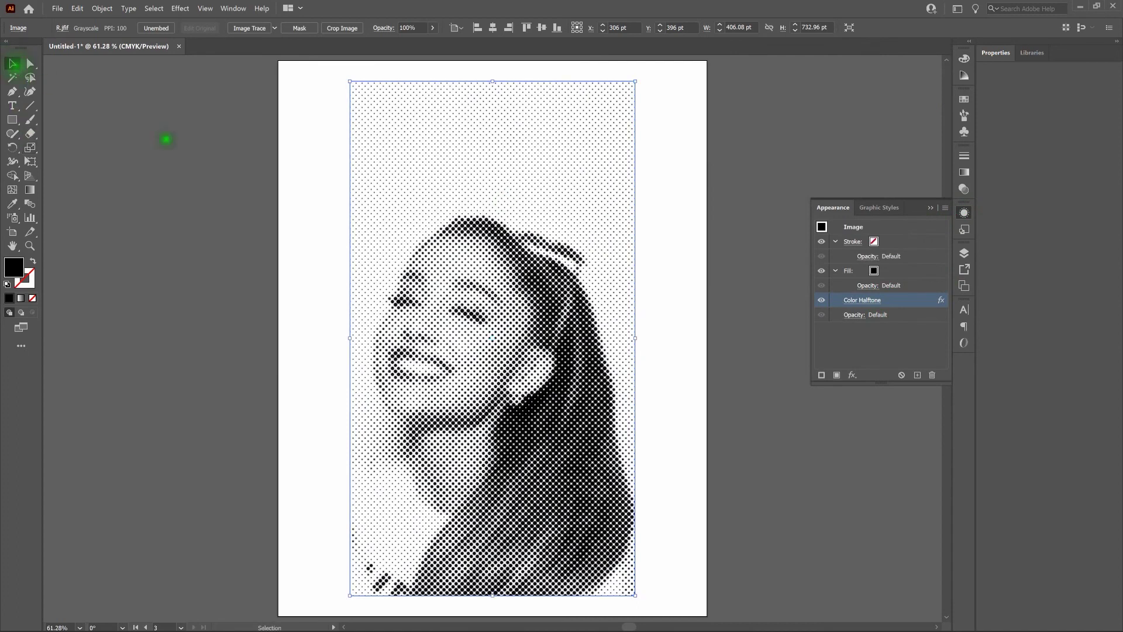
left_click(188, 158)
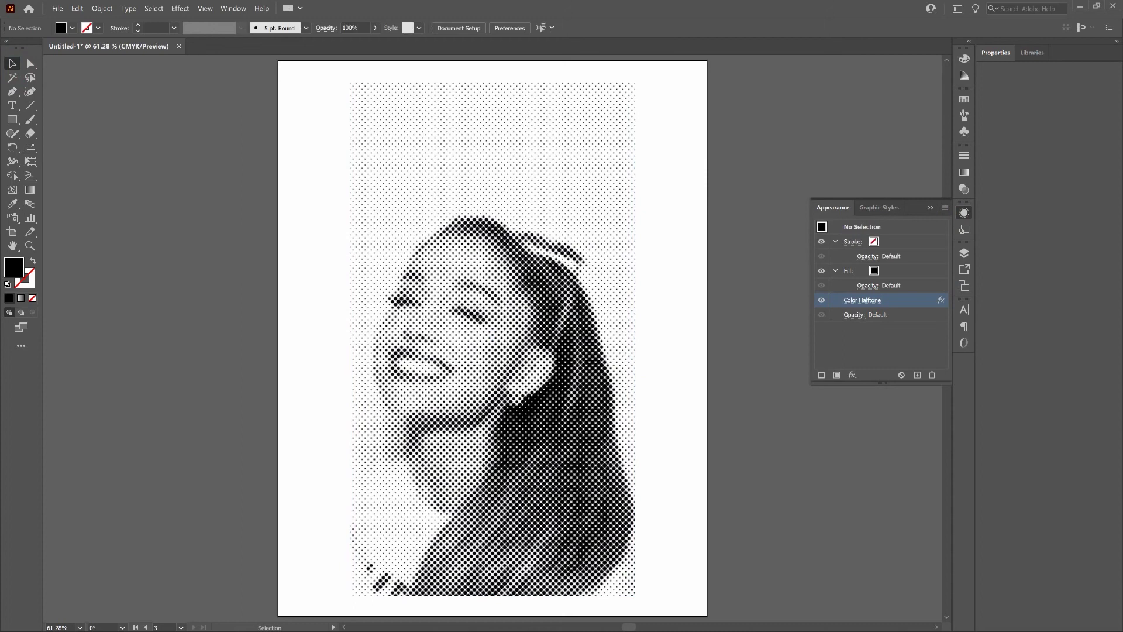
Step: Rasterize the halftone portrait in CMYK at 600 ppi with a white background
left_click(381, 144)
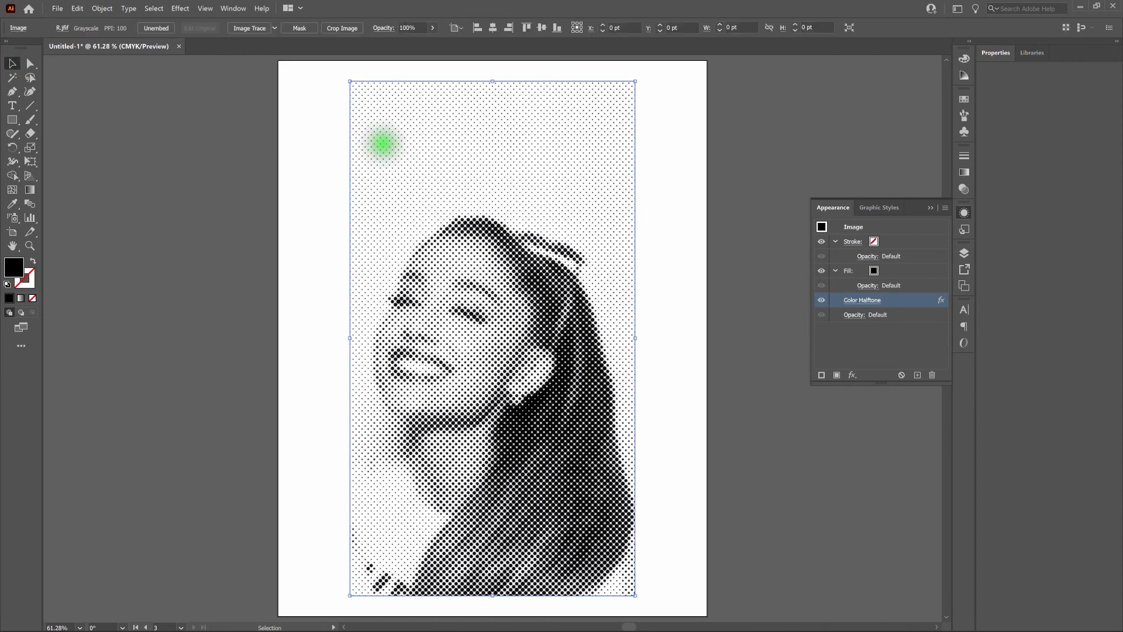
left_click(102, 8)
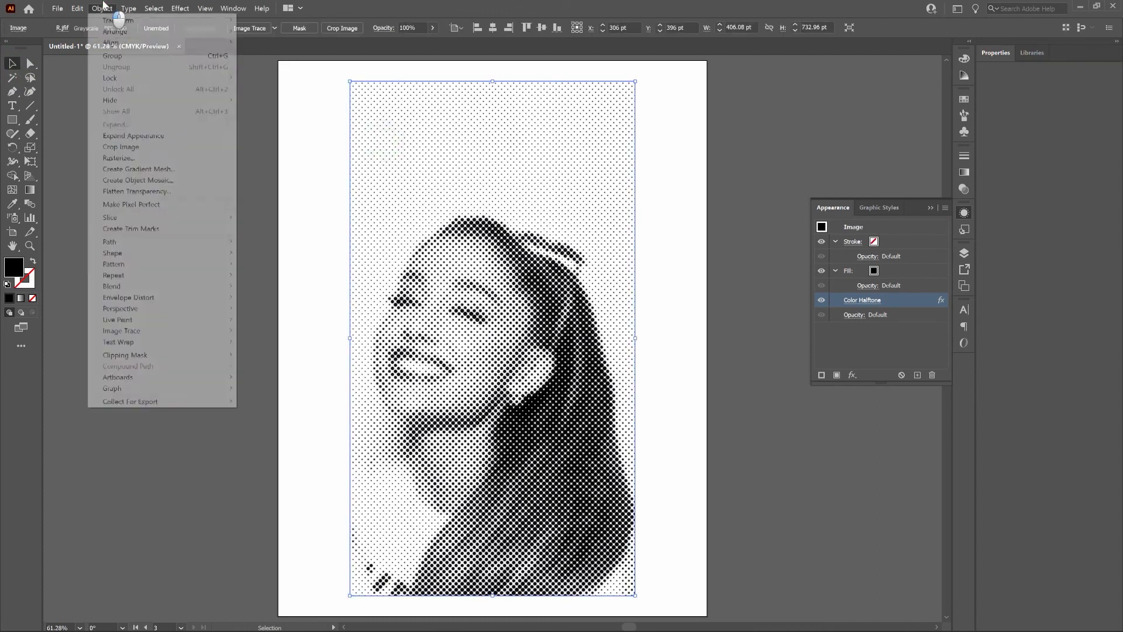
left_click(130, 158)
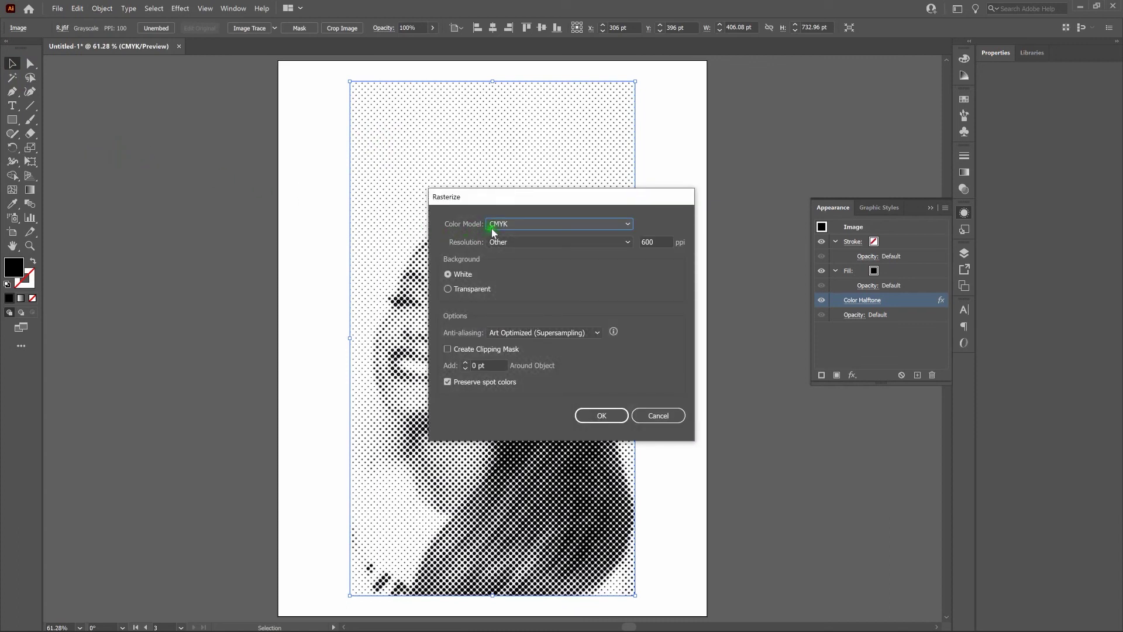
left_click(497, 241)
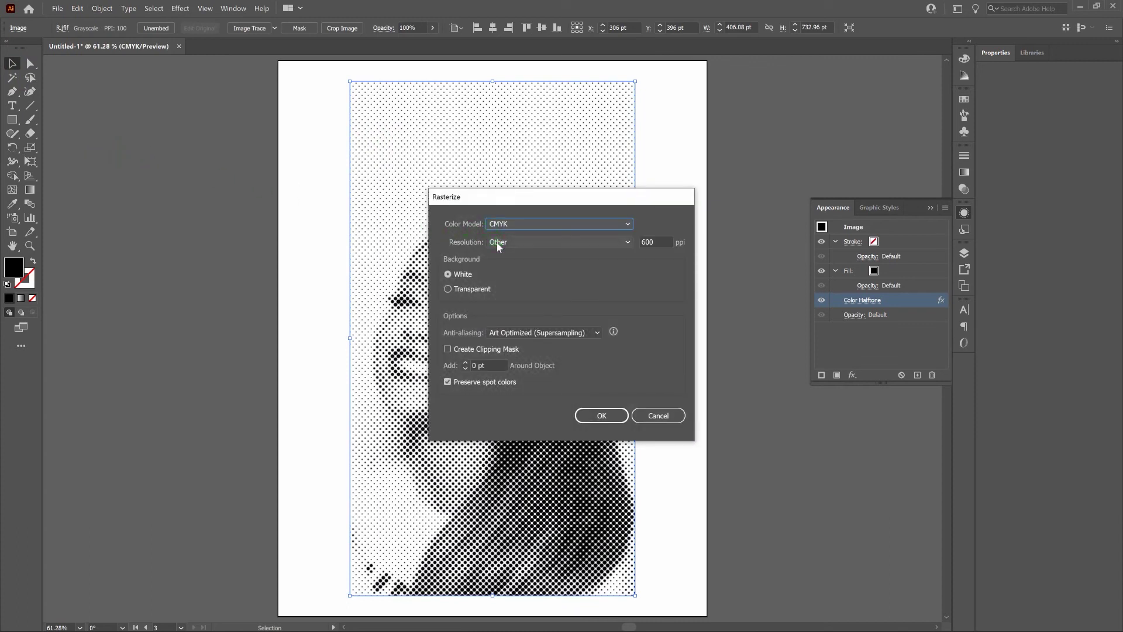
left_click(652, 243)
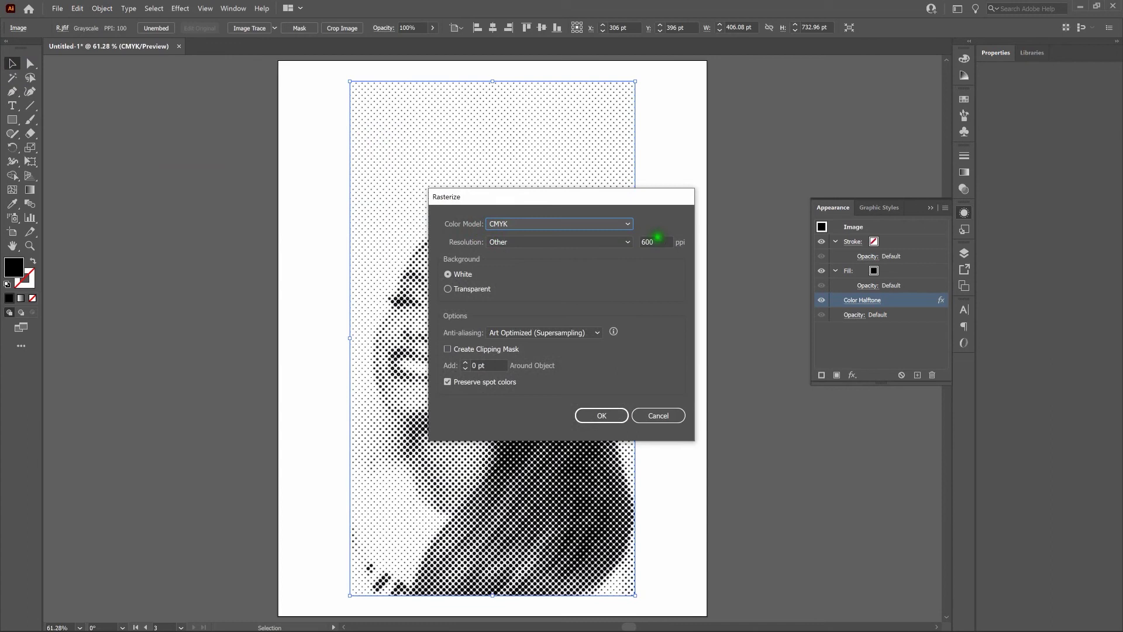
left_click(603, 415)
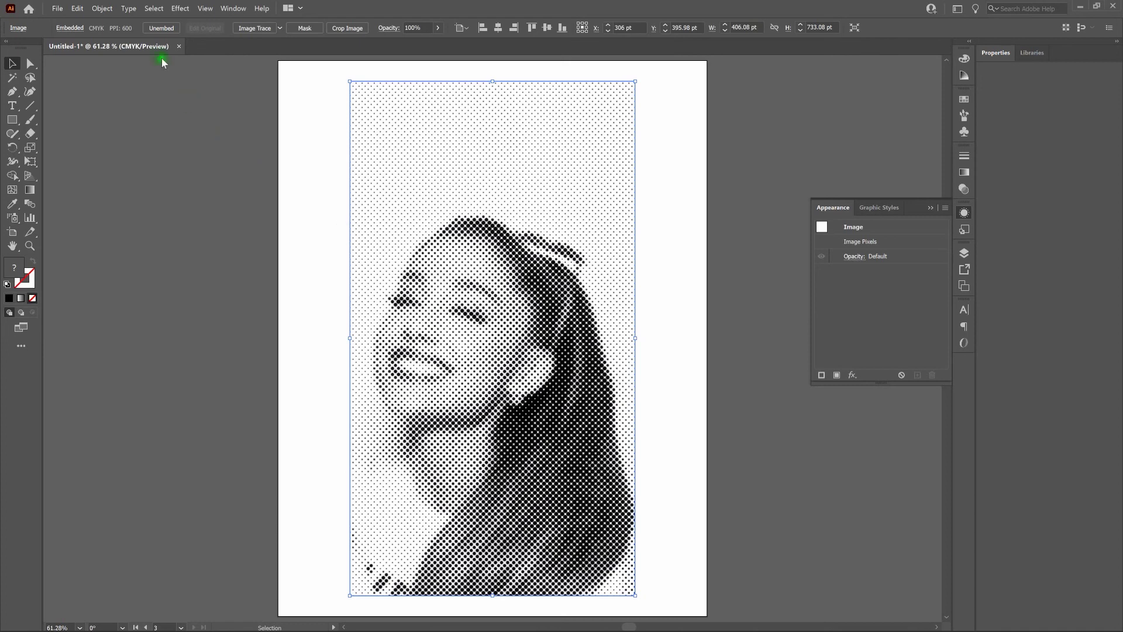
Step: Image-trace the rasterized portrait with Make and Expand, ungroup the traced result and deselect it
left_click(102, 8)
mouse_move(141, 331)
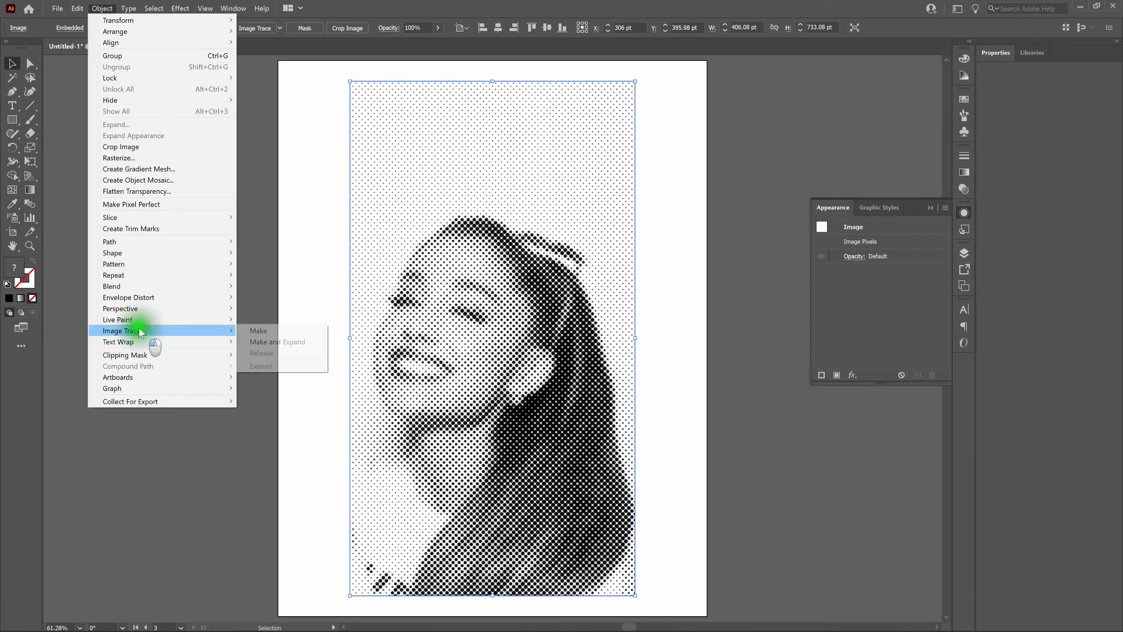
left_click(276, 344)
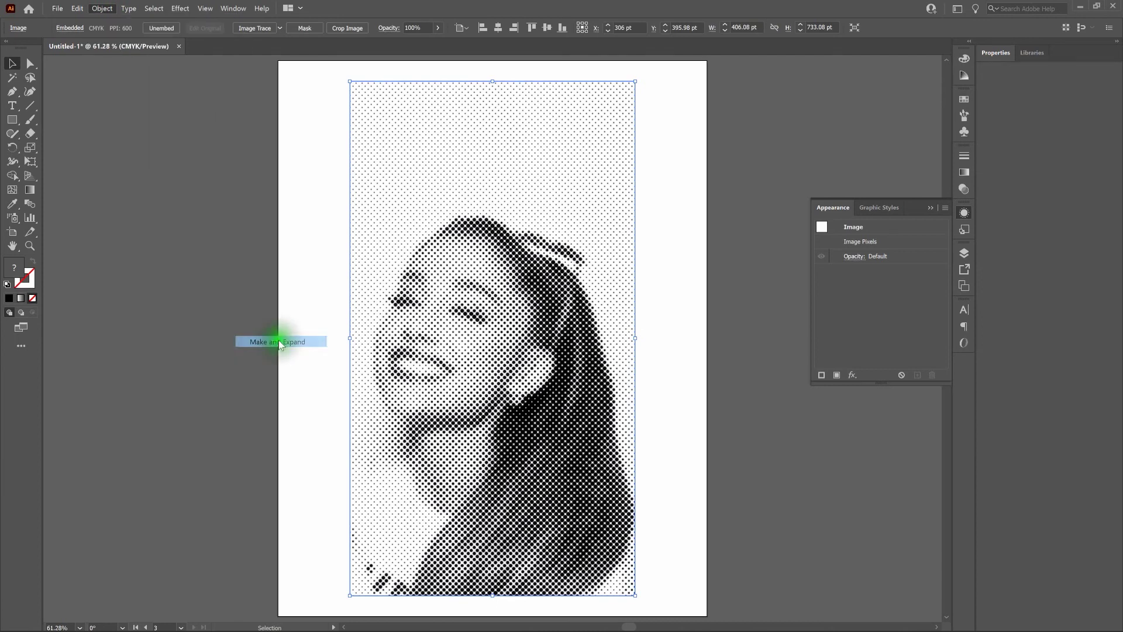
left_click(730, 238)
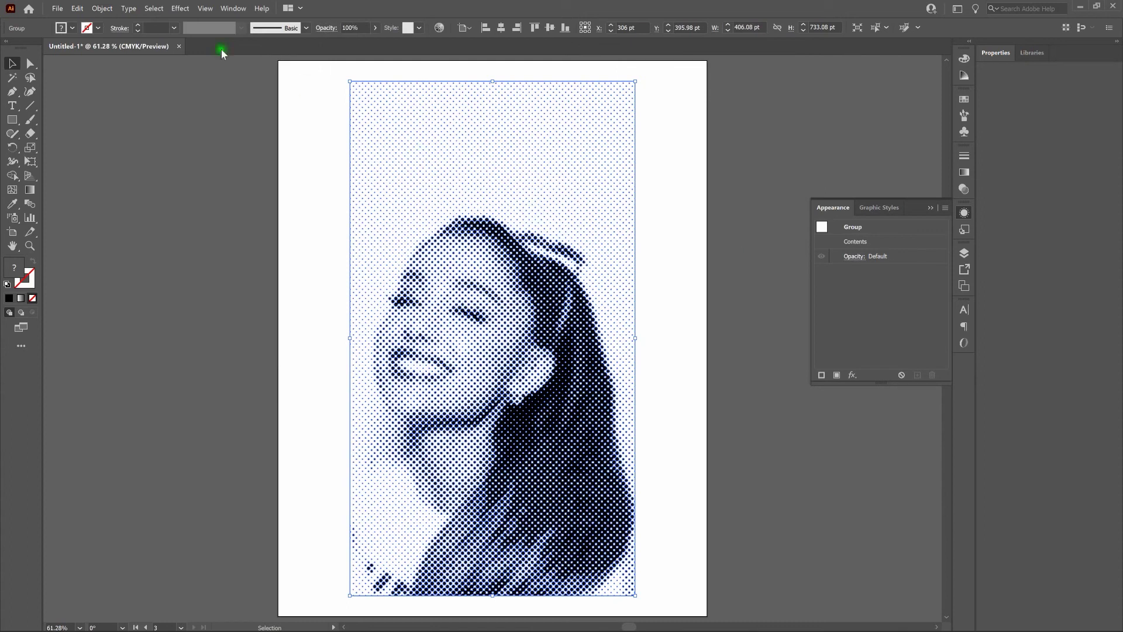
left_click(105, 9)
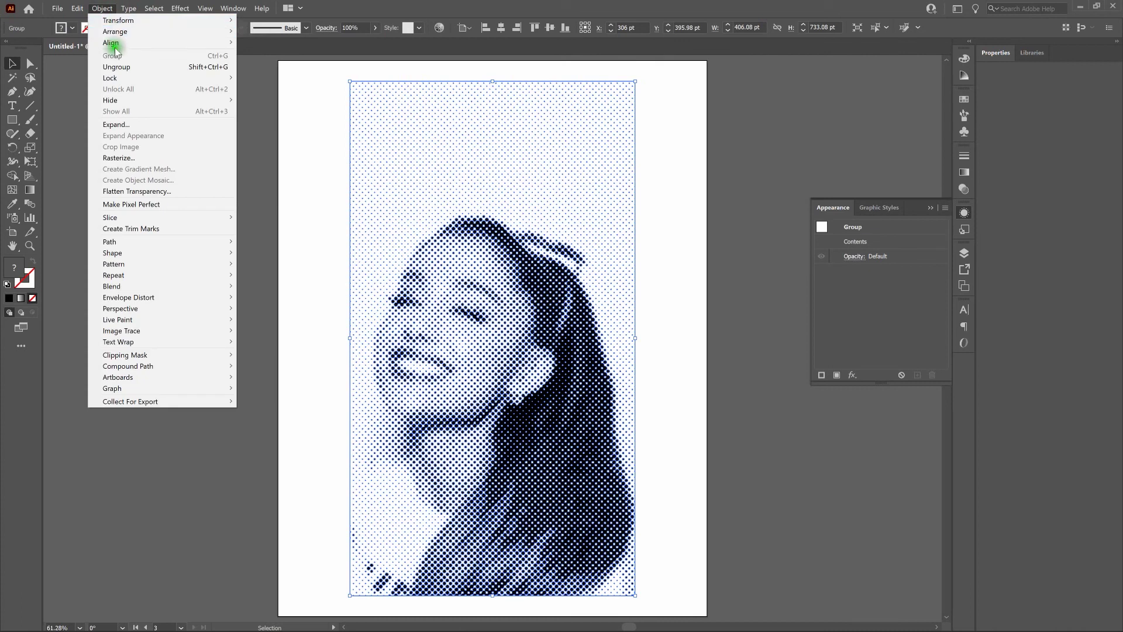
left_click(114, 67)
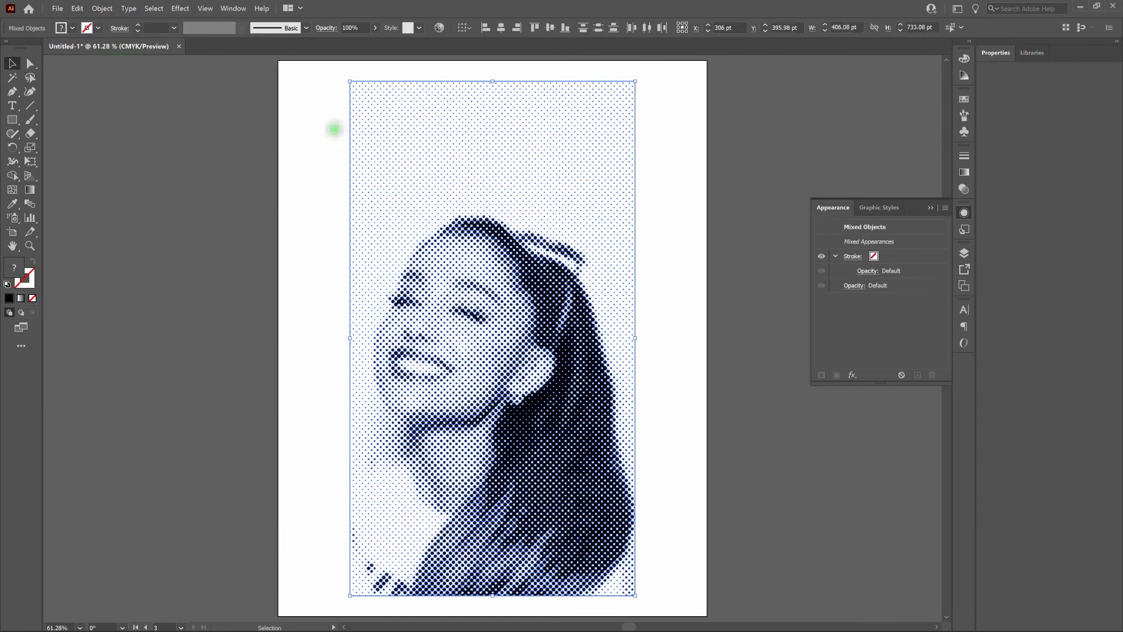
left_click(334, 129)
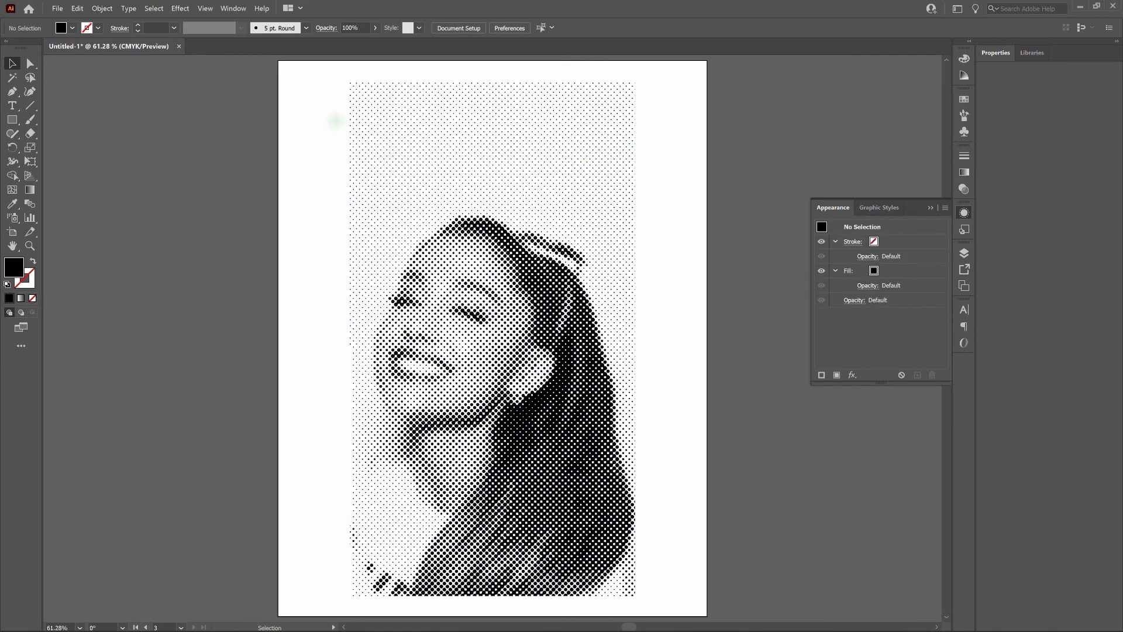
Step: Select the white background shape between the dots and every other object with the same fill color
key("ctrl+space")
left_click_drag(334, 70, 681, 373)
left_click(451, 178)
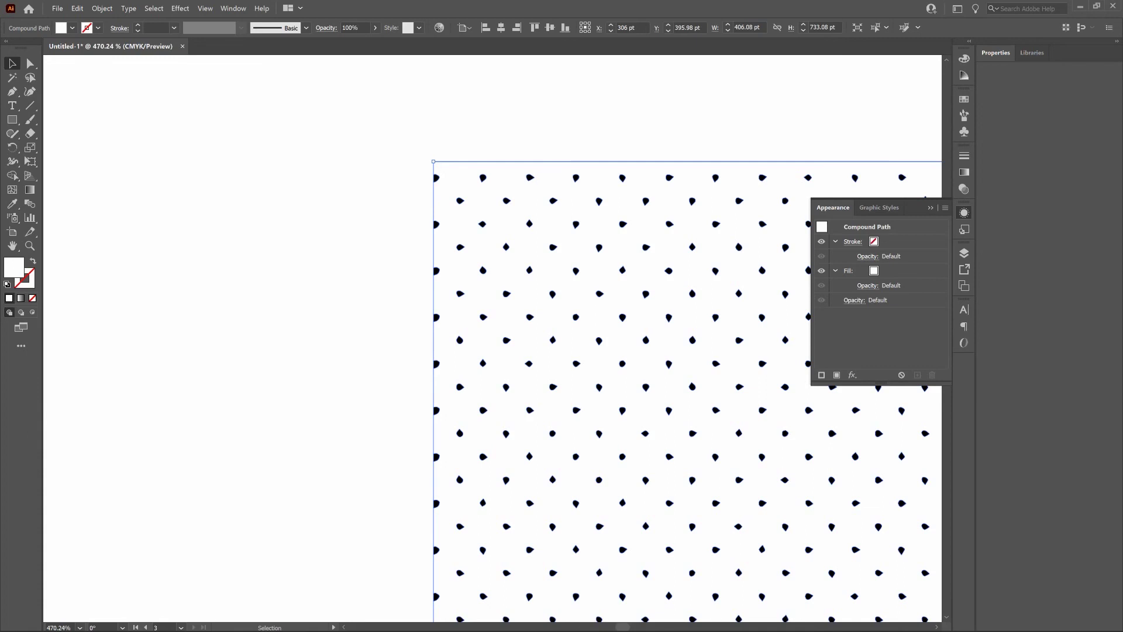
left_click(451, 180)
left_click(451, 181)
left_click(154, 9)
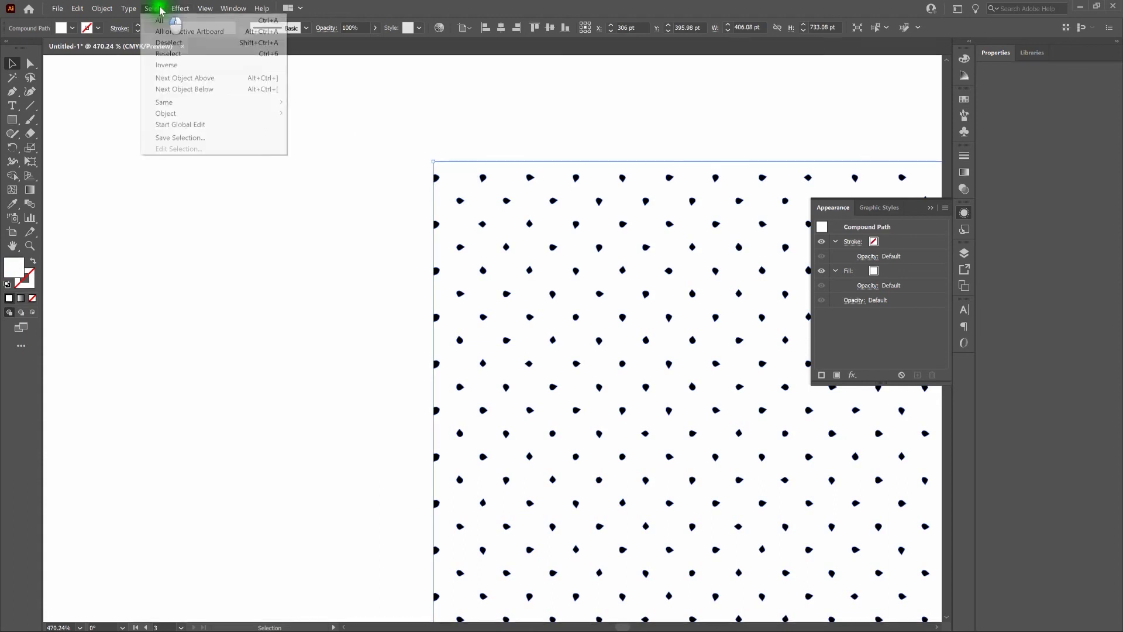
mouse_move(234, 103)
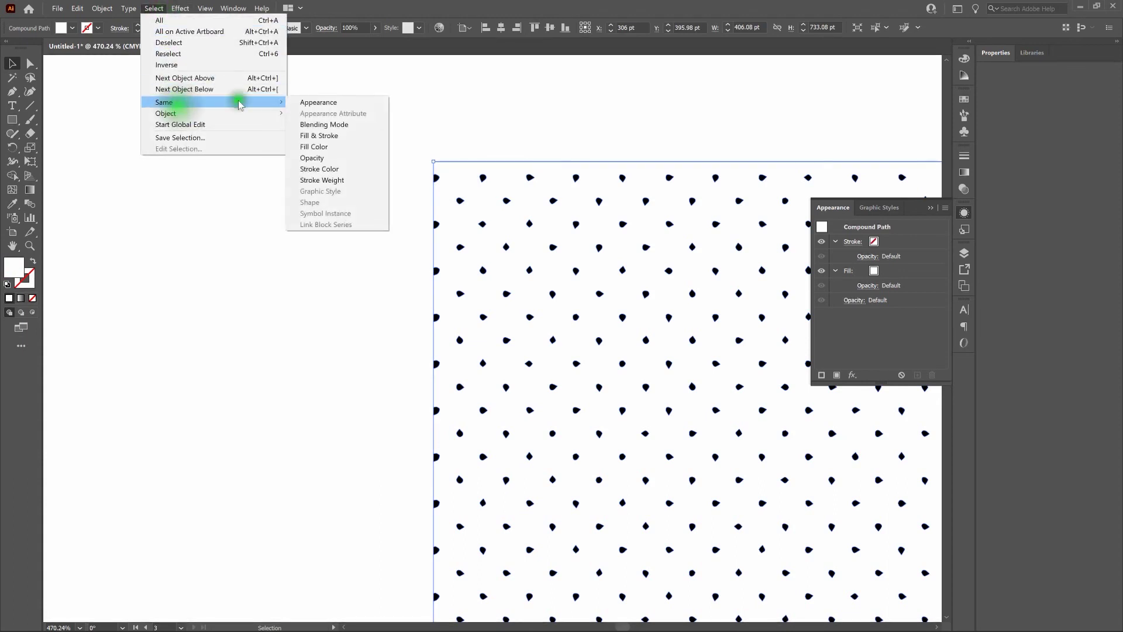
left_click(345, 147)
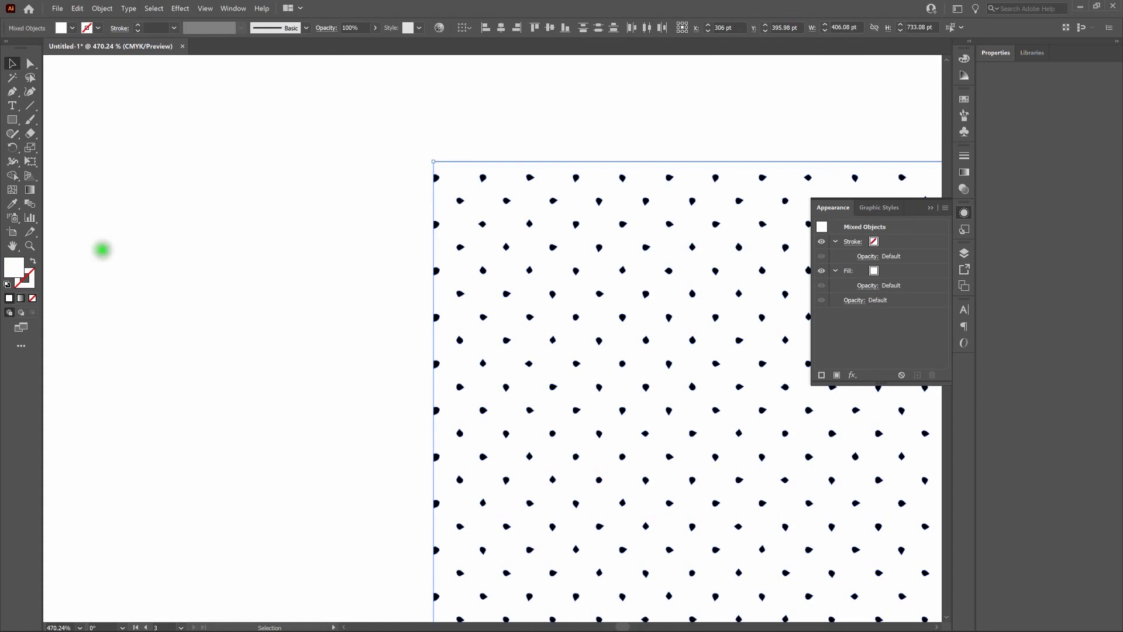
Step: Set the fill of the selected white shapes to the lime color cce803
double_click(11, 271)
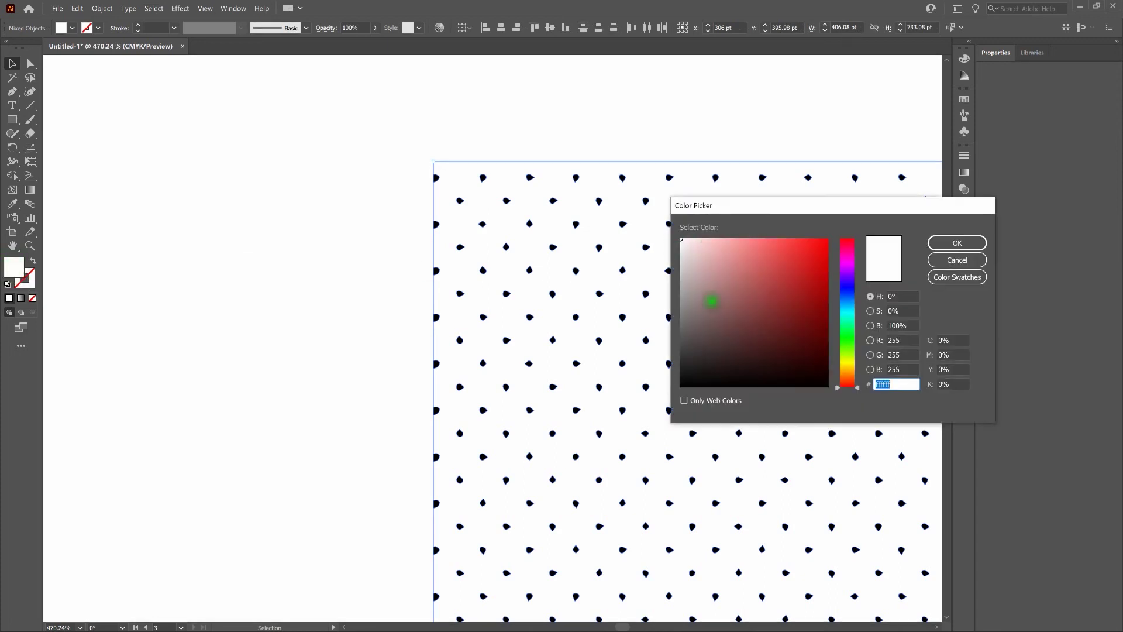
left_click(846, 362)
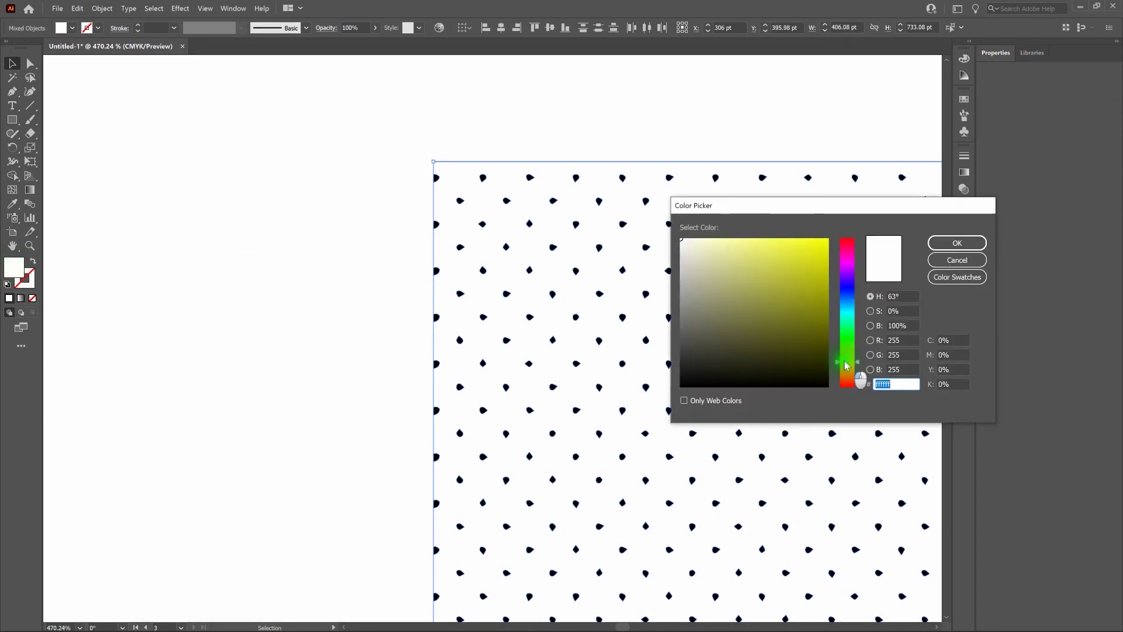
left_click_drag(845, 362, 846, 359)
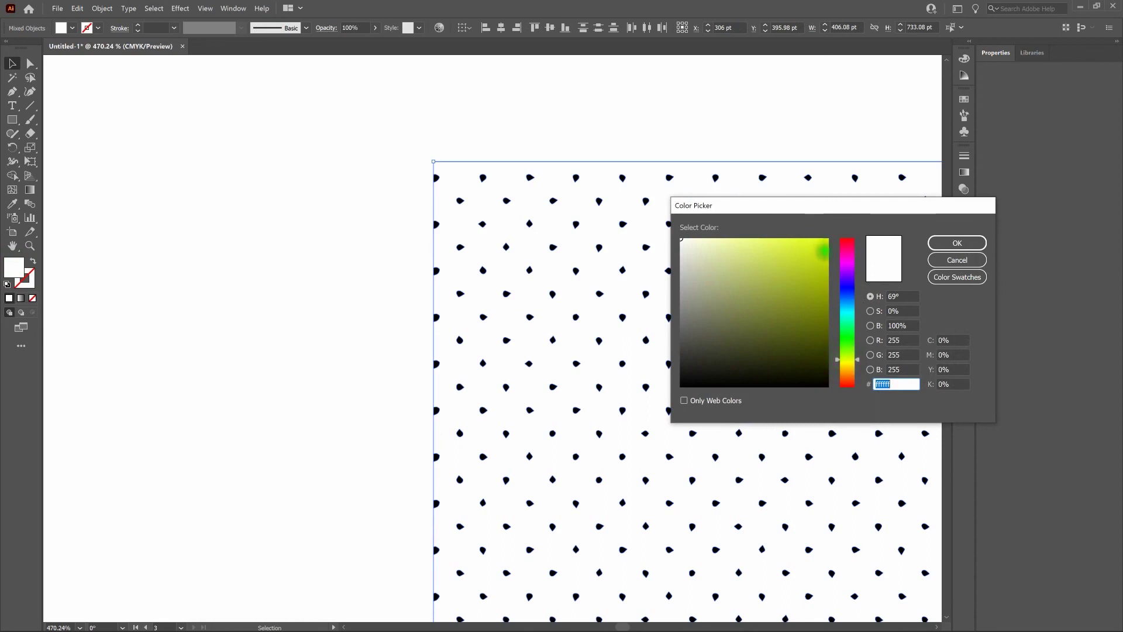
left_click(826, 252)
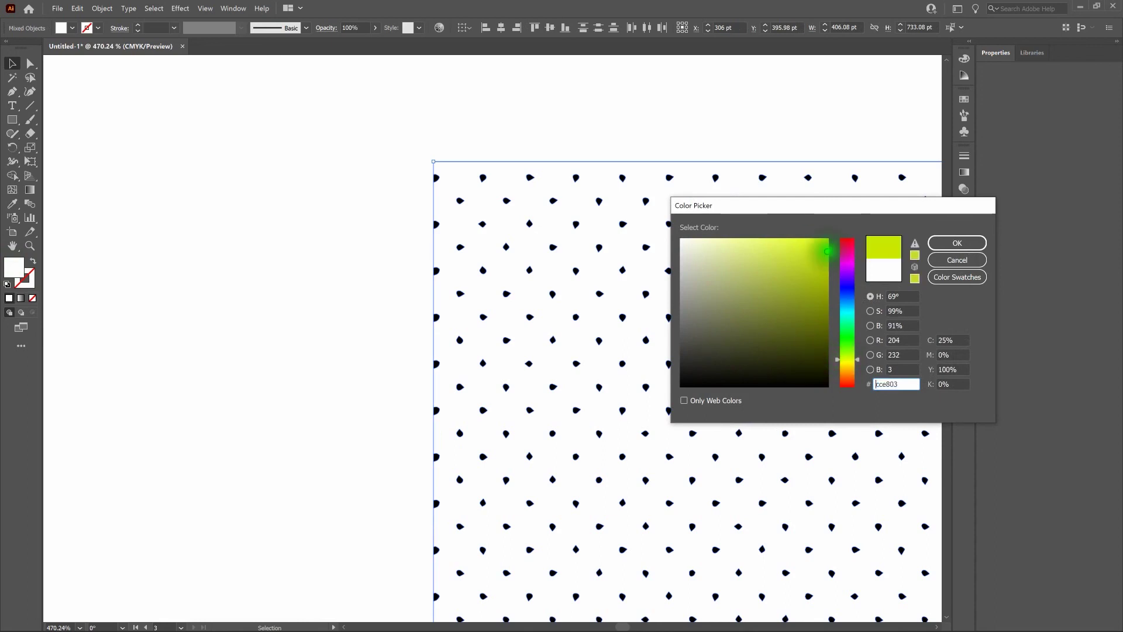
left_click(962, 249)
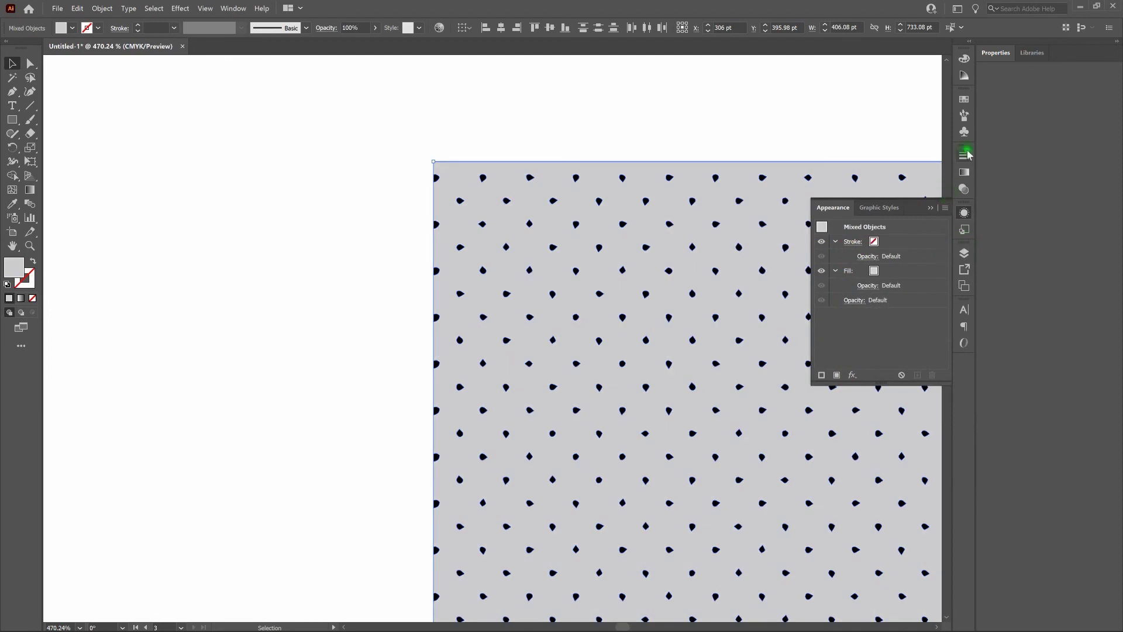
Step: Switch the color mode of the selected background shapes from Grayscale to CMYK and deselect them
left_click(964, 59)
left_click(945, 54)
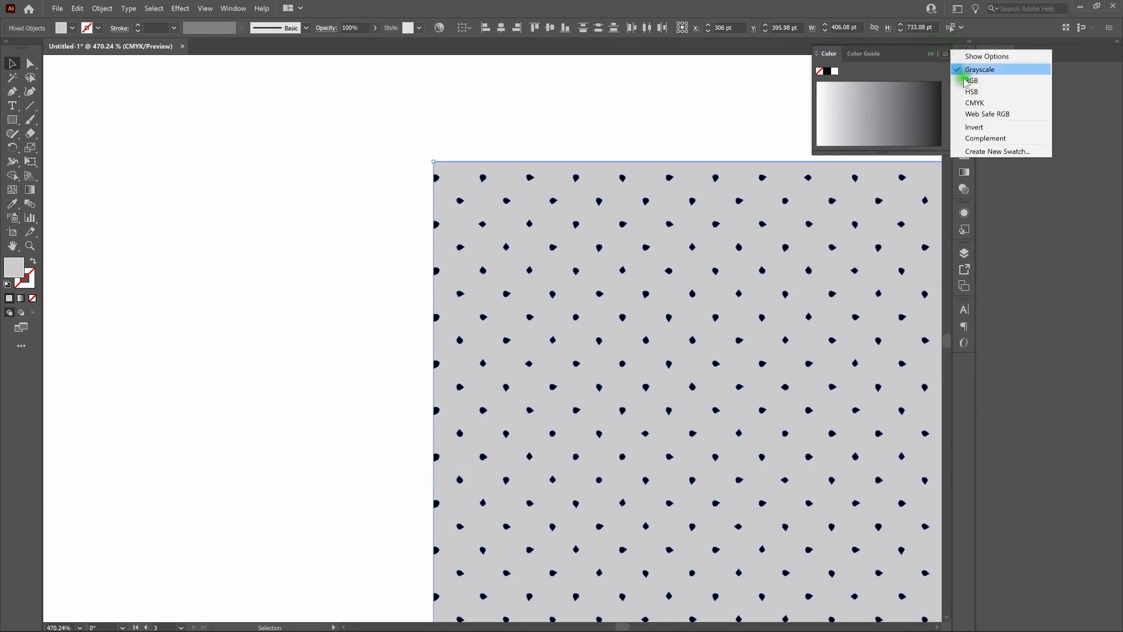
left_click(979, 103)
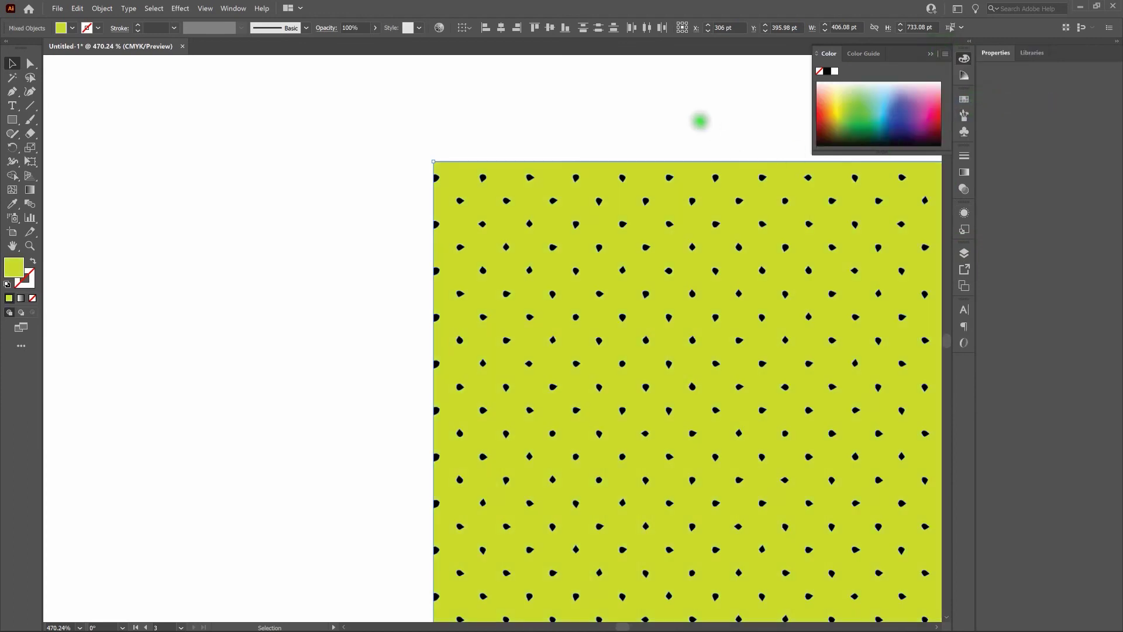
left_click(699, 121)
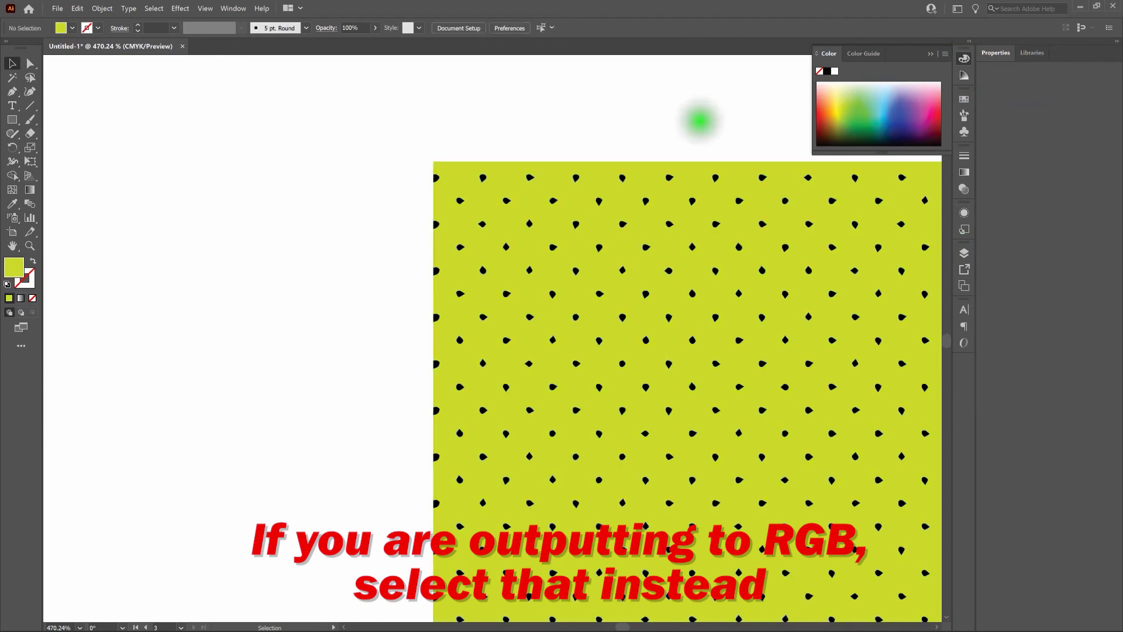
Step: Select one black halftone dot near the portrait's sunglasses and all other objects with the same fill
key("ctrl+0")
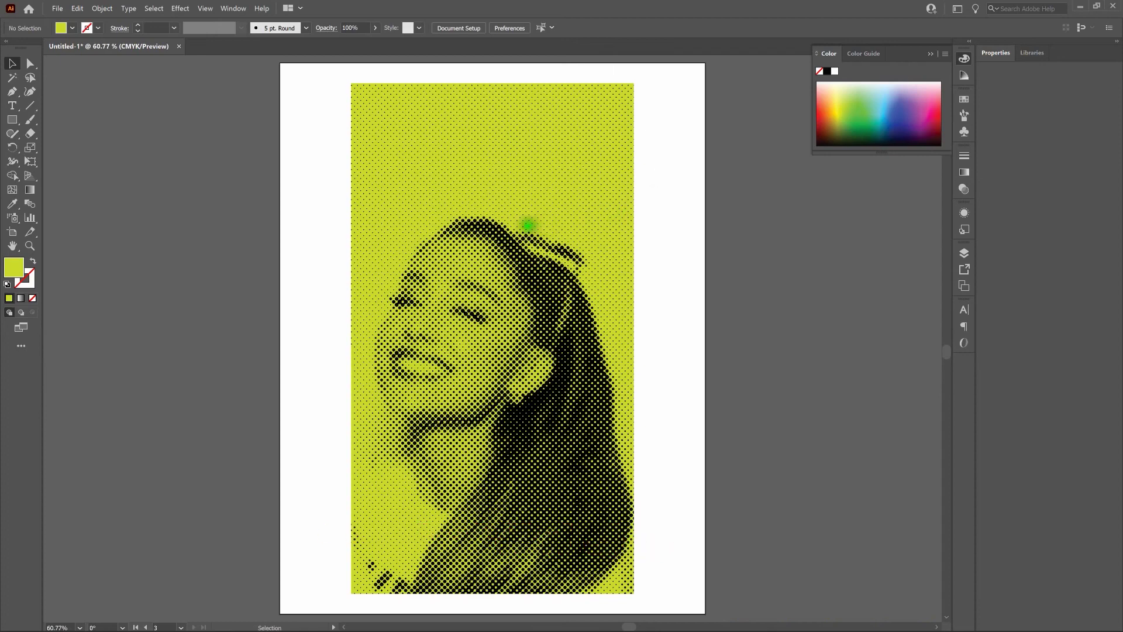
left_click_drag(518, 225, 727, 322)
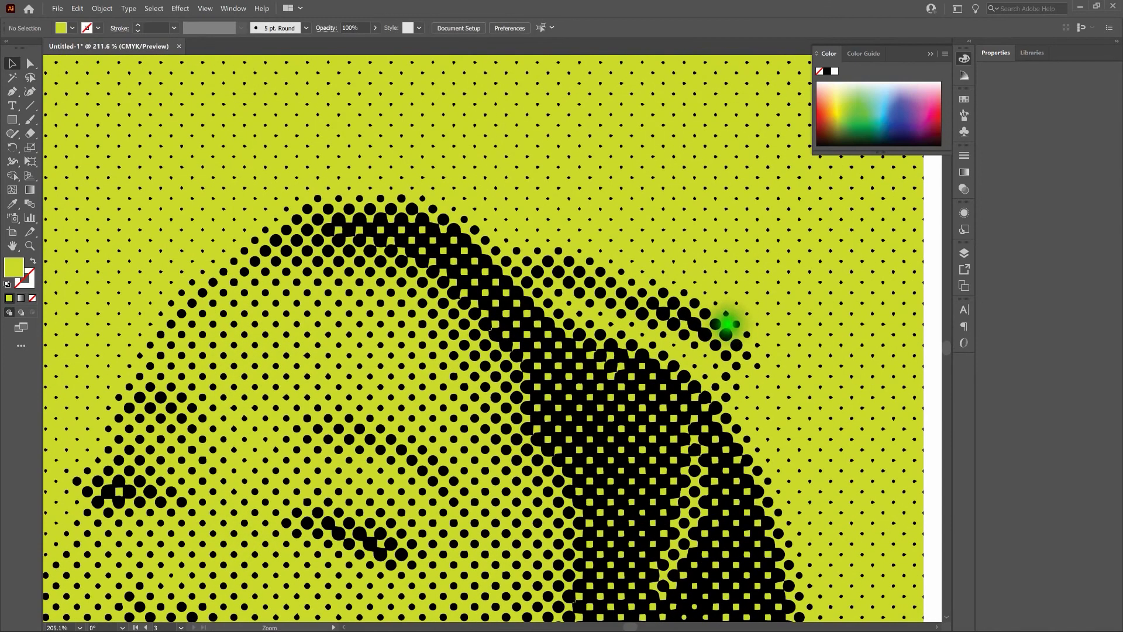
left_click(635, 304)
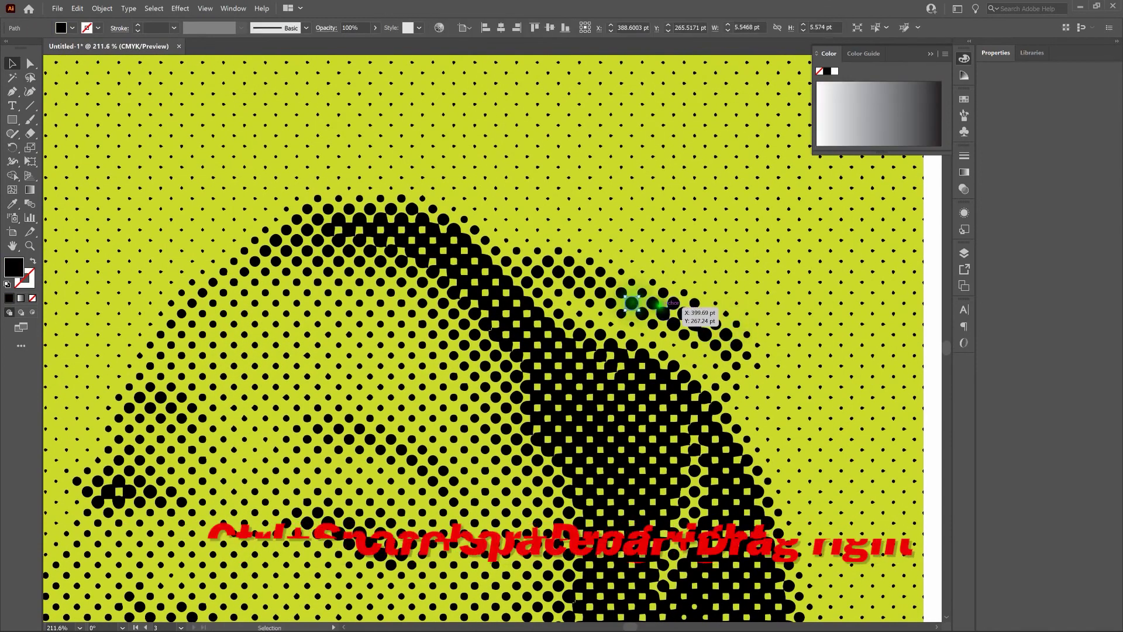
left_click(154, 8)
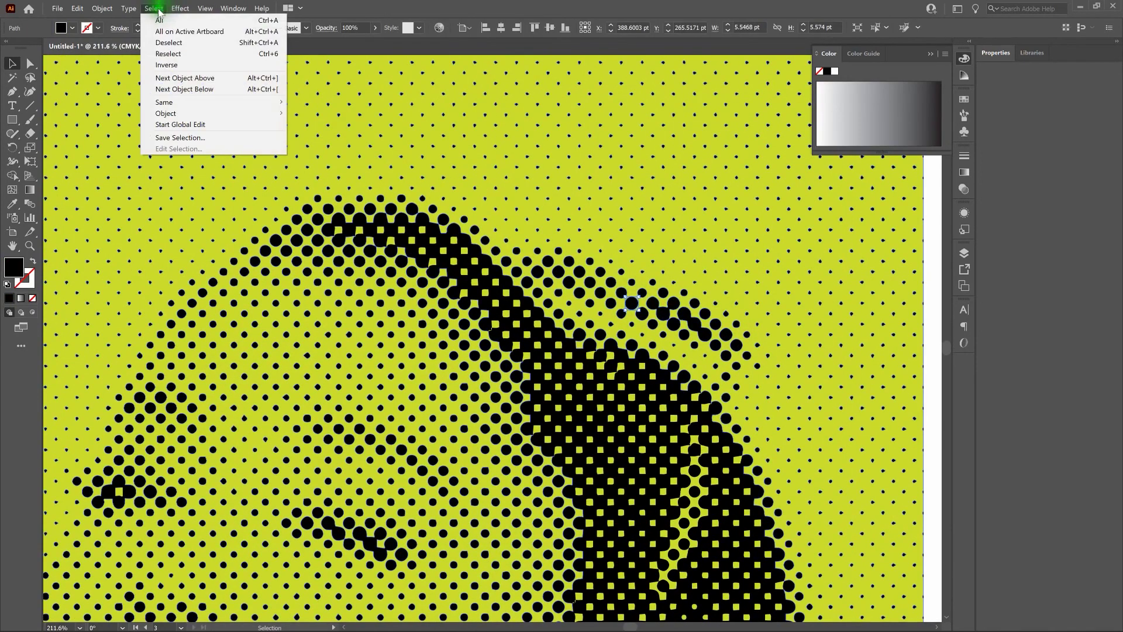
mouse_move(225, 107)
left_click(342, 138)
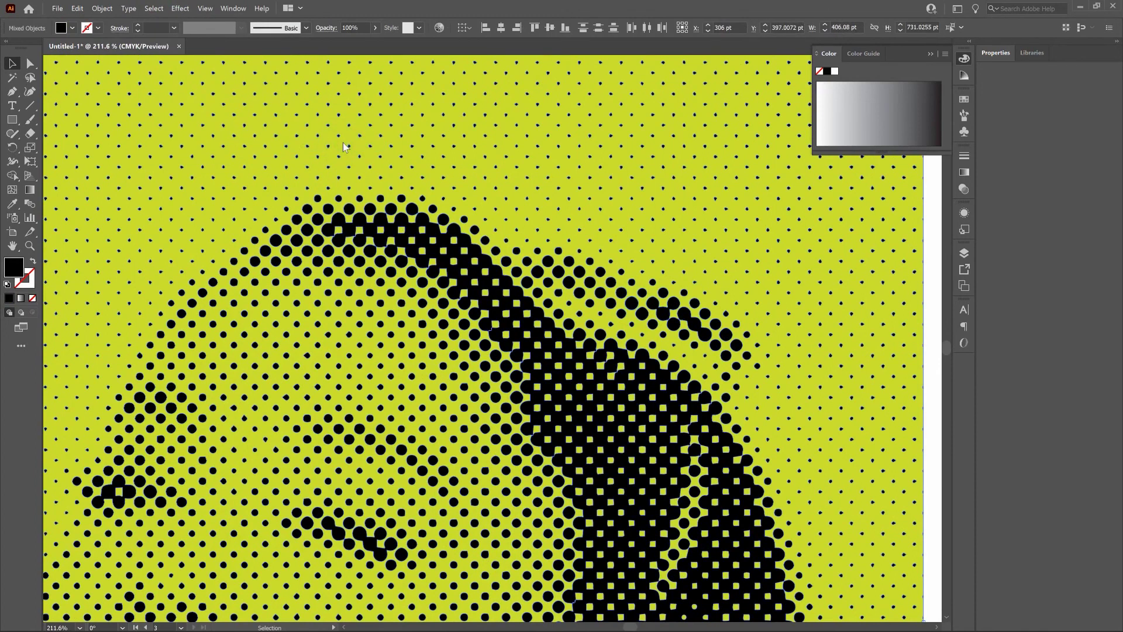
Step: Set the fill of the selected black halftone dots to the pure red ff0000
double_click(14, 267)
left_click_drag(820, 257, 843, 230)
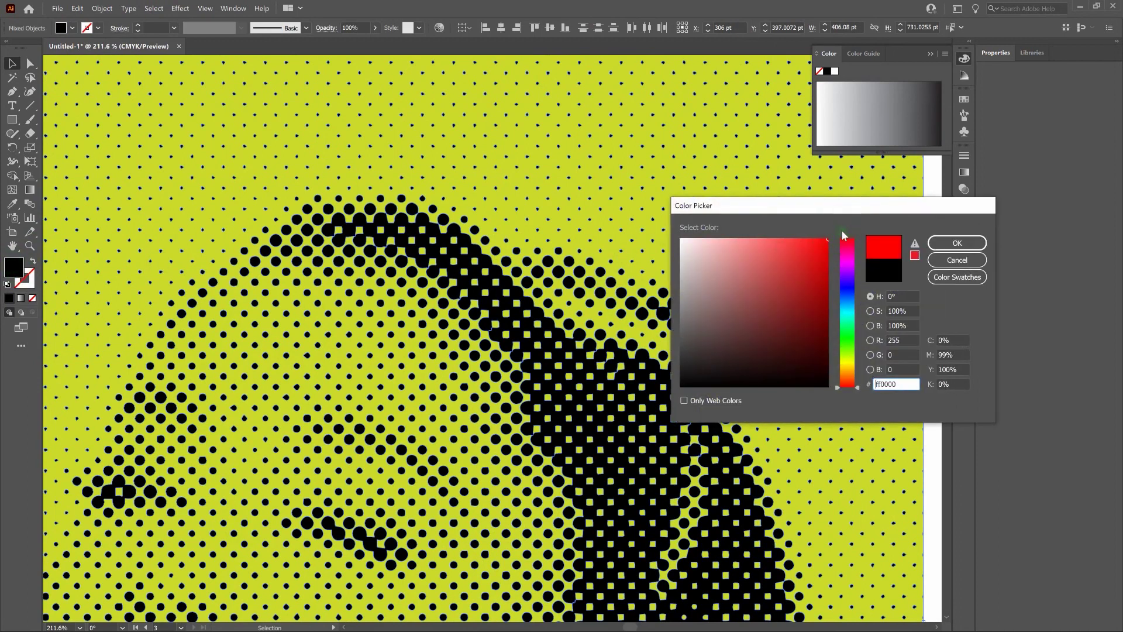
left_click(943, 243)
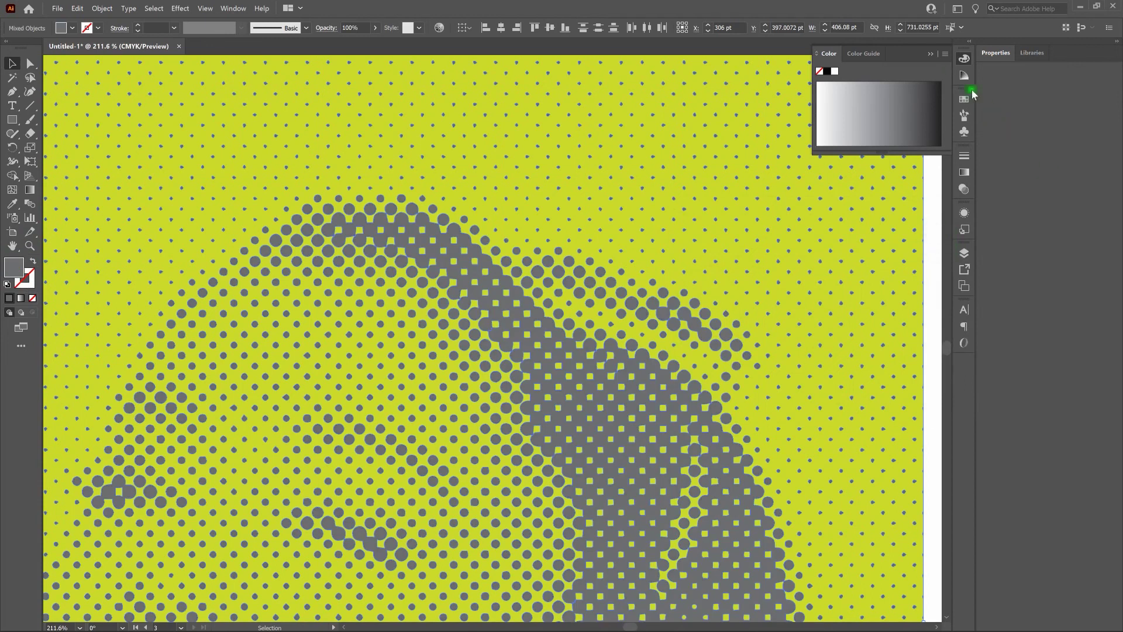
Step: Switch the color mode of the selected halftone dots from Grayscale to CMYK and deselect them
left_click(945, 54)
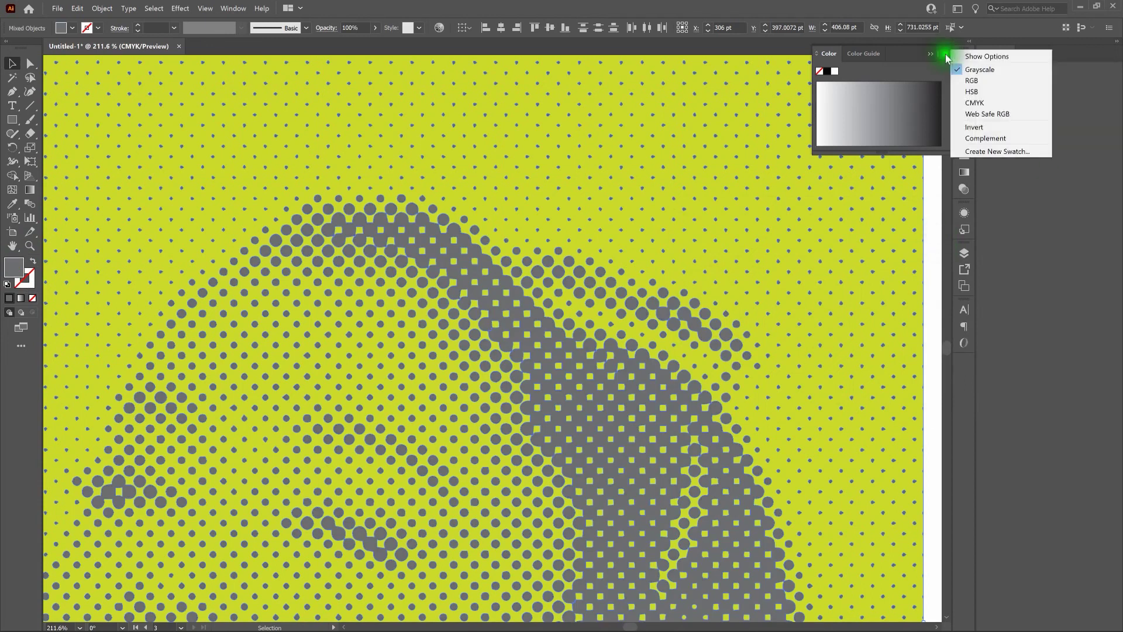
left_click(963, 103)
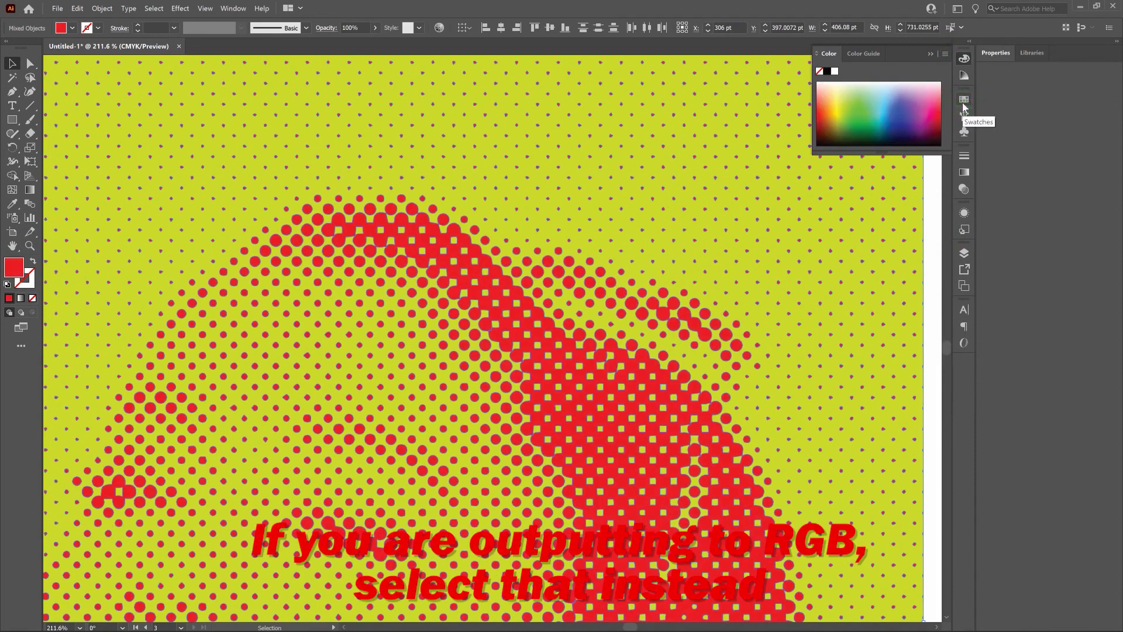
key("ctrl+0")
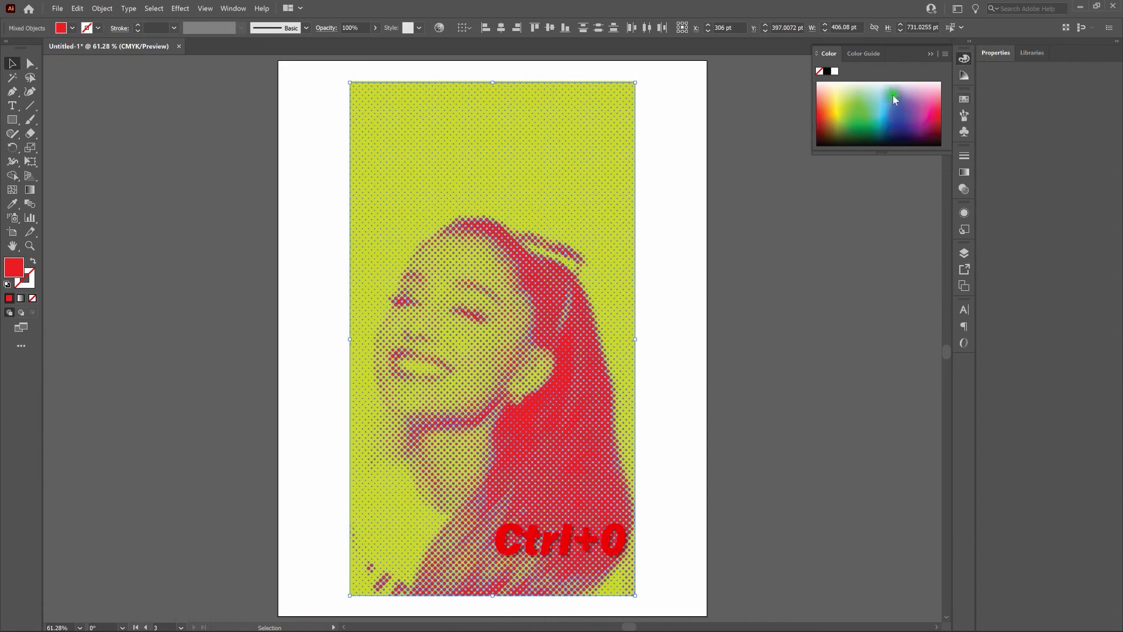
left_click(691, 118)
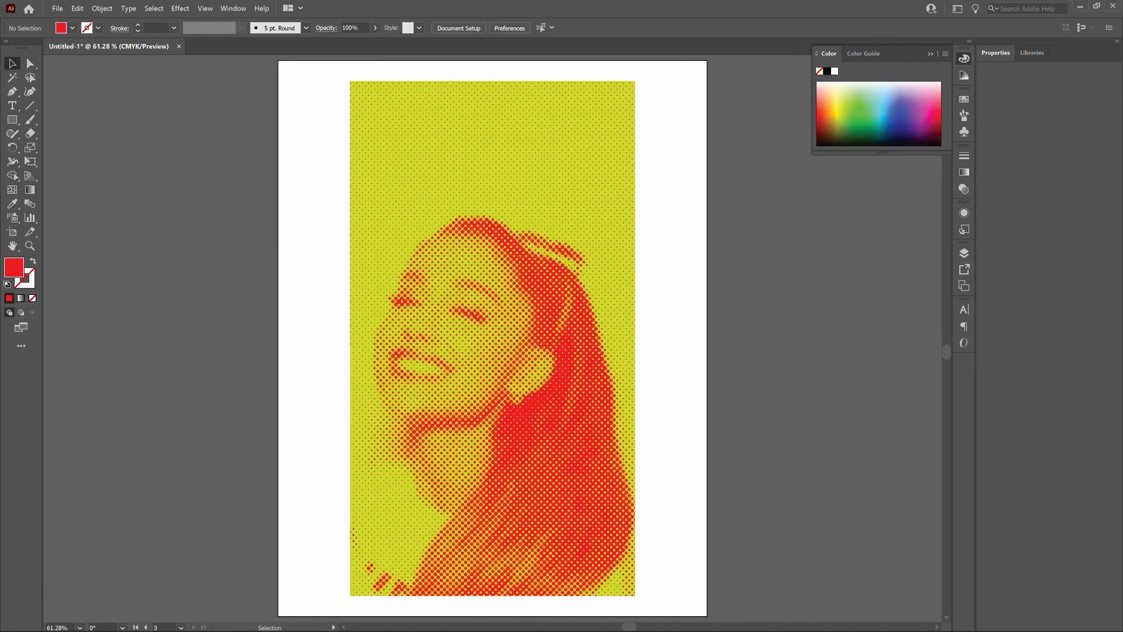
Step: Group all the red dots and lime background shapes of the halftone portrait, leaving nothing selected
left_click_drag(329, 74, 658, 596)
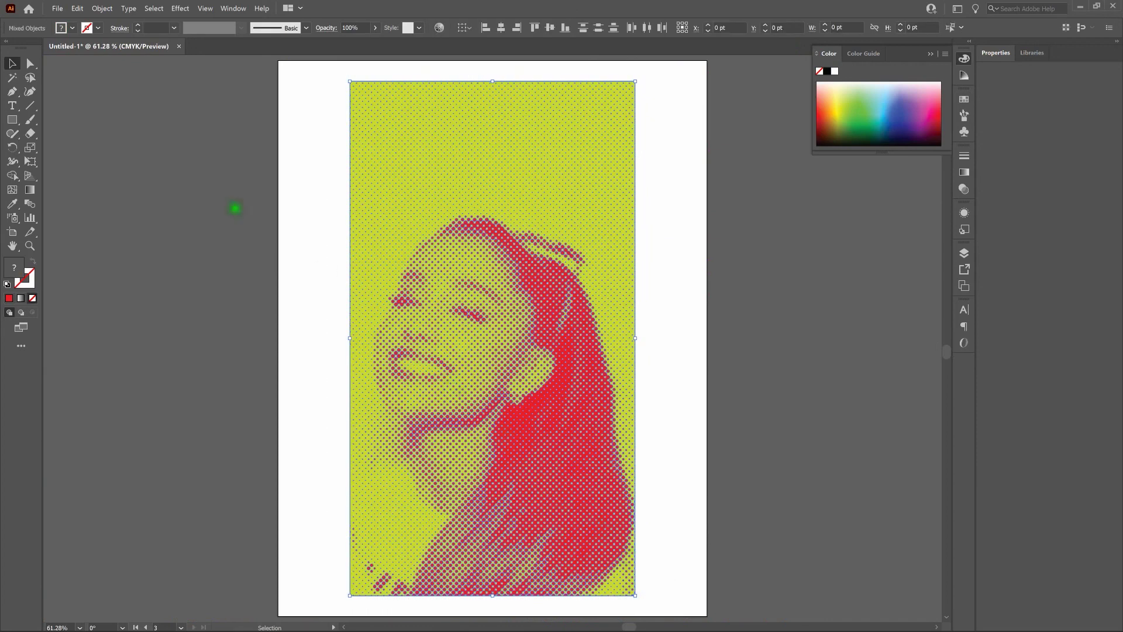
left_click(102, 8)
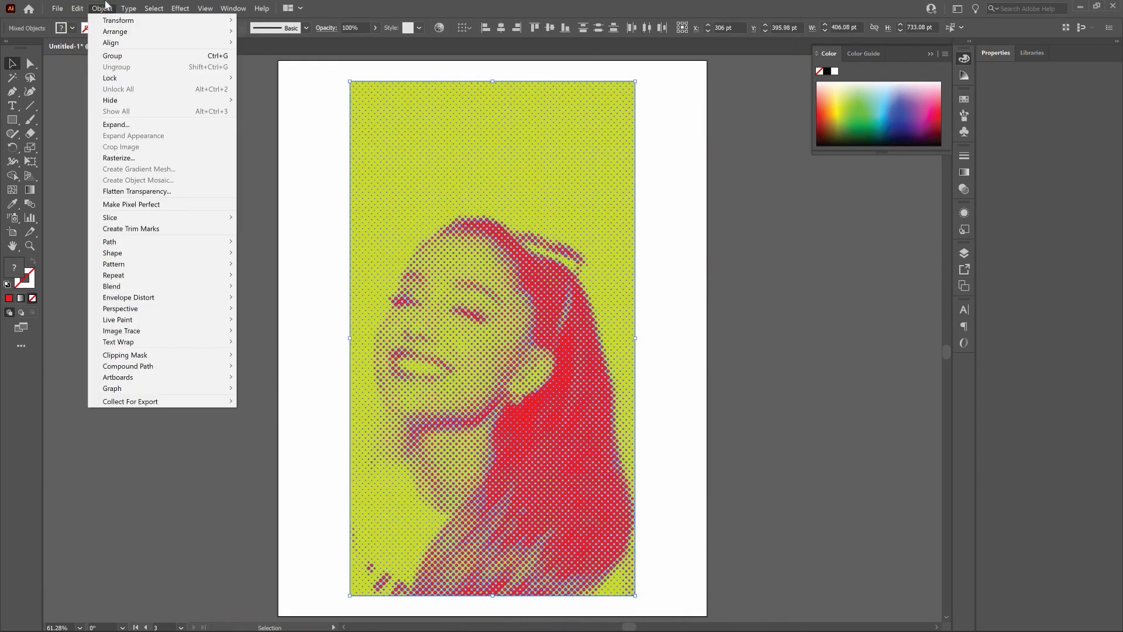
left_click(118, 56)
left_click(298, 139)
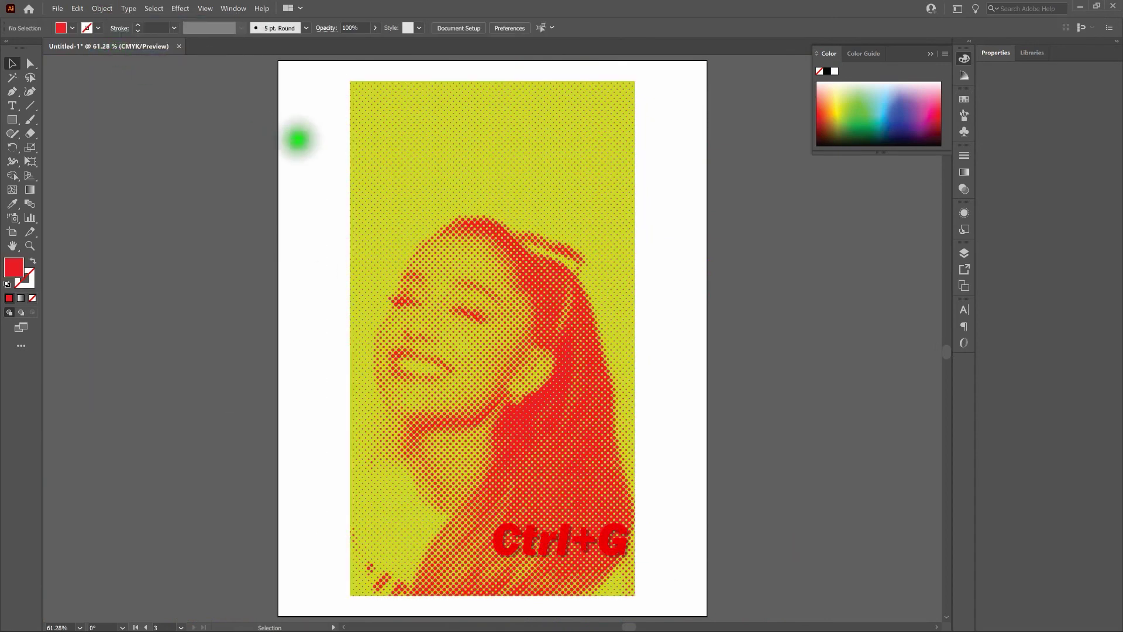